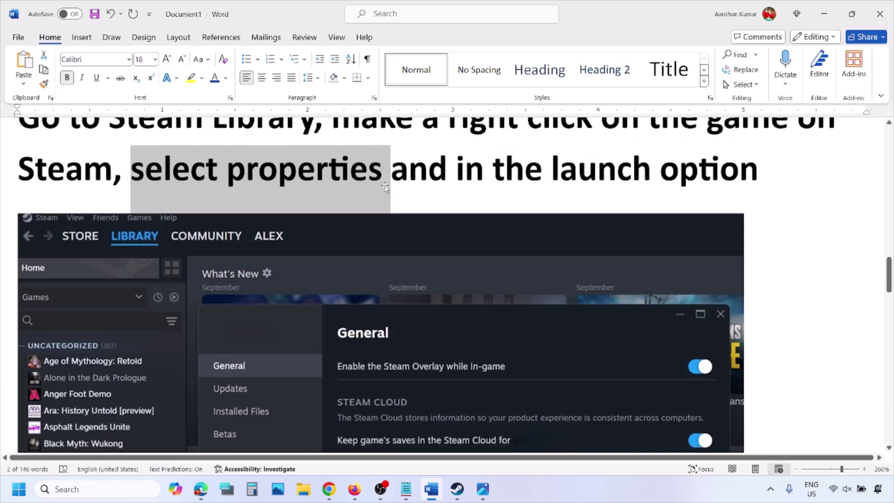
- Review the document's Steam Properties pictures showing the DirectX 11 launch options -dx11 and -d3d11
right_click(374, 329)
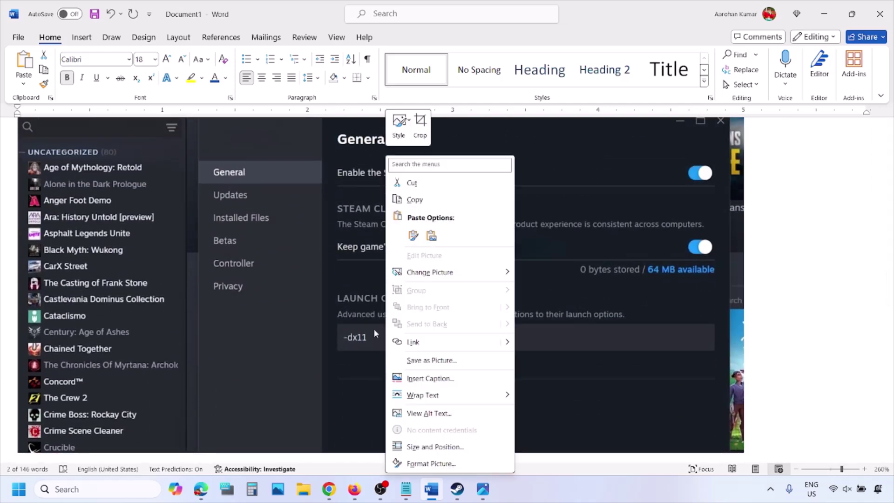
click(350, 340)
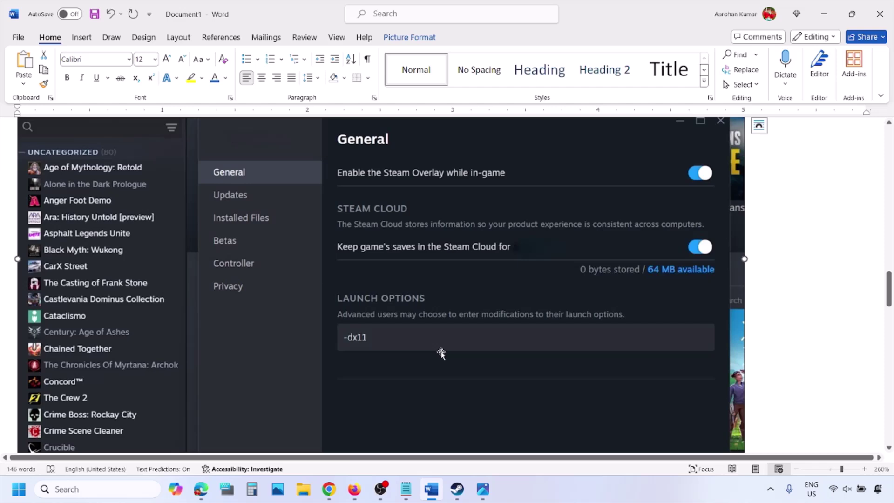
scroll(441, 353, down, 10)
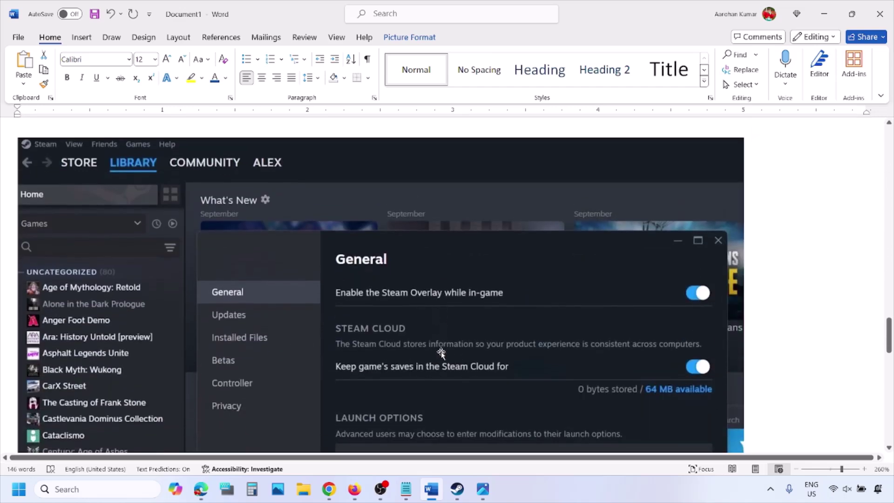
scroll(441, 352, down, 7)
scroll(379, 278, up, 1)
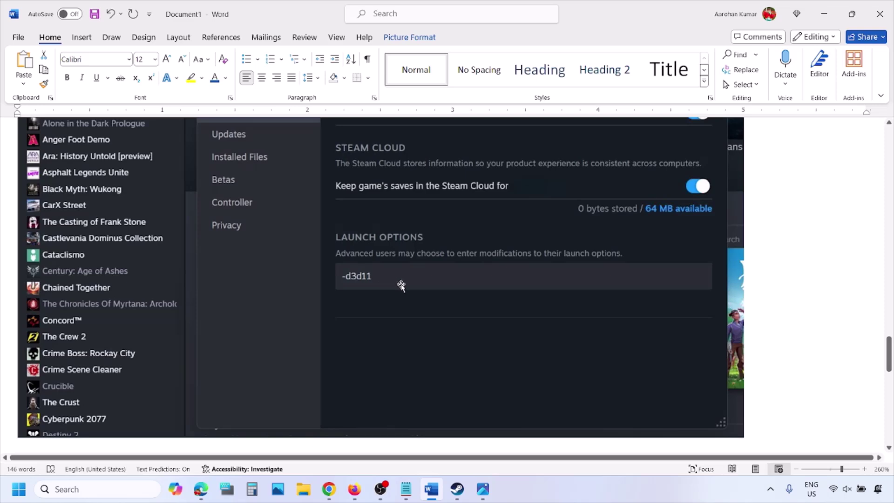
scroll(401, 284, down, 10)
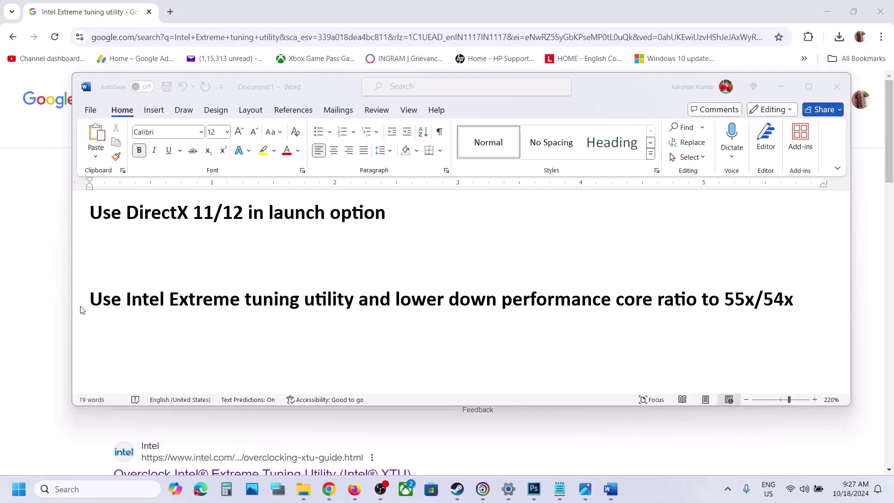
- Find Intel Extreme Tuning Utility with a Windows search for "intel" and launch it
click(53, 308)
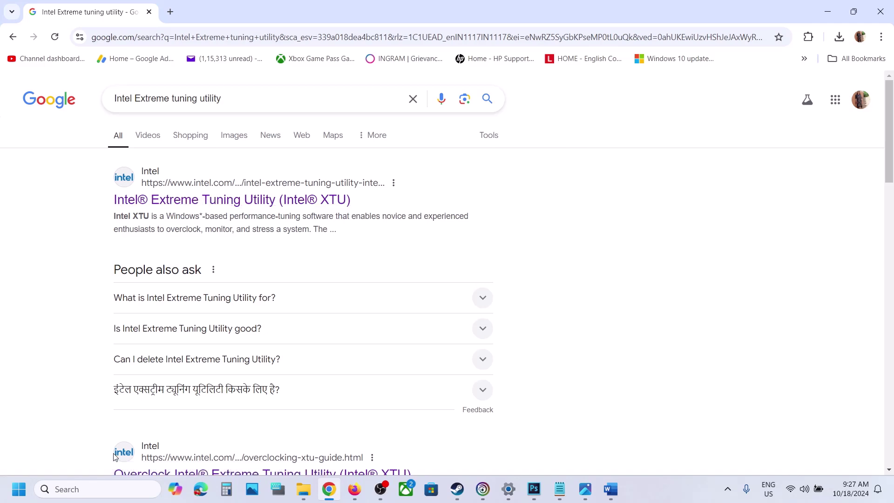
click(85, 488)
text(intel)
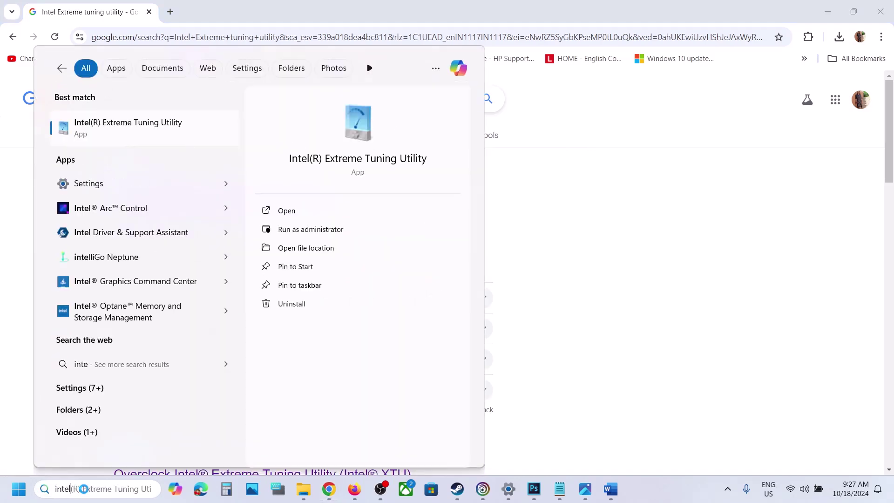
key(Escape)
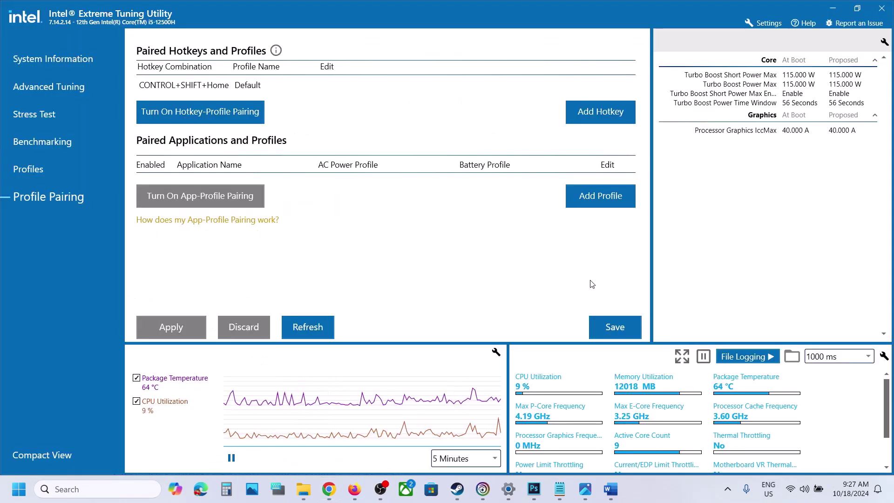
- Switch to Photos and examine the Performance Core Ratio setting in the tuning utility screenshot 7boYRAV.png
click(585, 494)
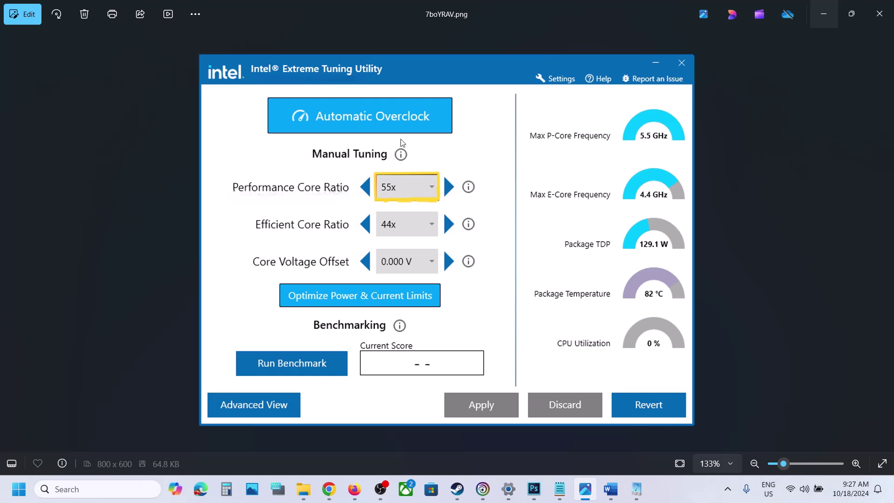
scroll(365, 160, up, 2)
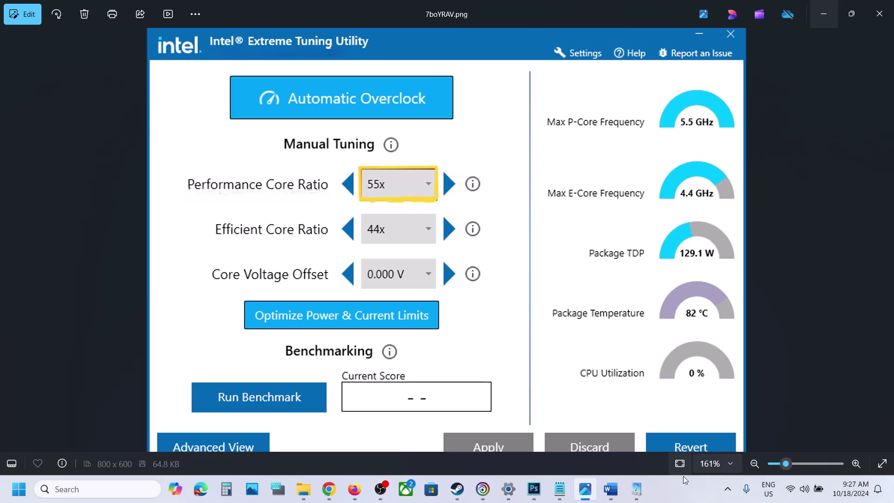
click(681, 498)
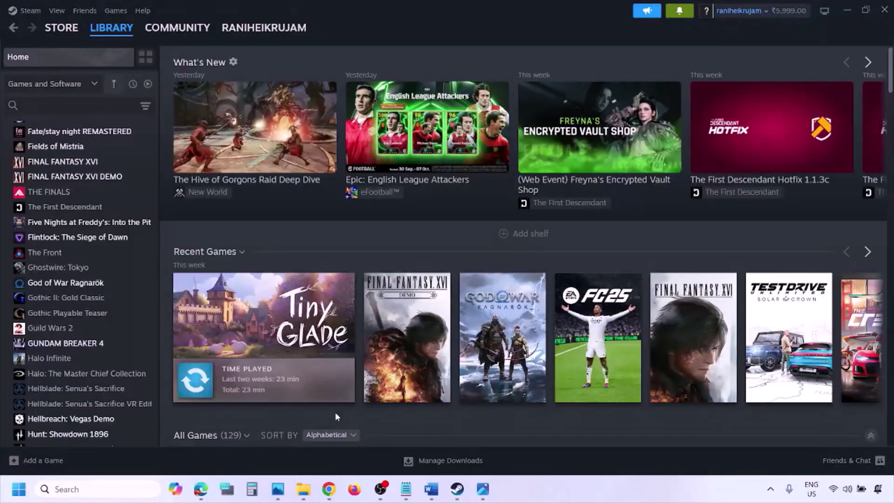
- Bring up the Windows power options to look at the Restart choice
key(super)
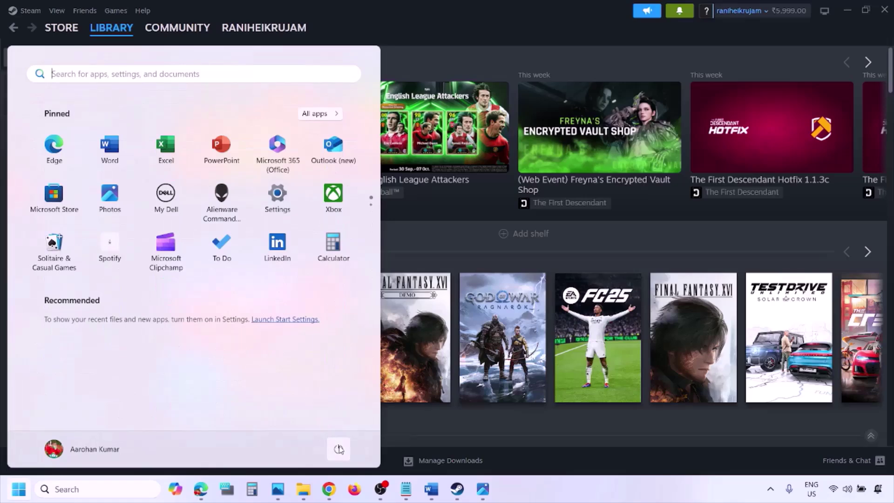
click(338, 448)
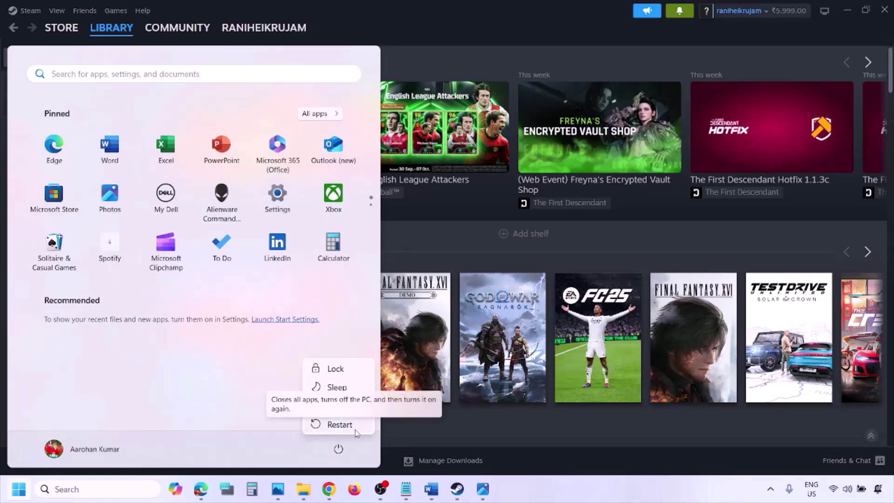
- Switch to the Word document and highlight the Step 2 instruction about running the game as an administrator
click(435, 497)
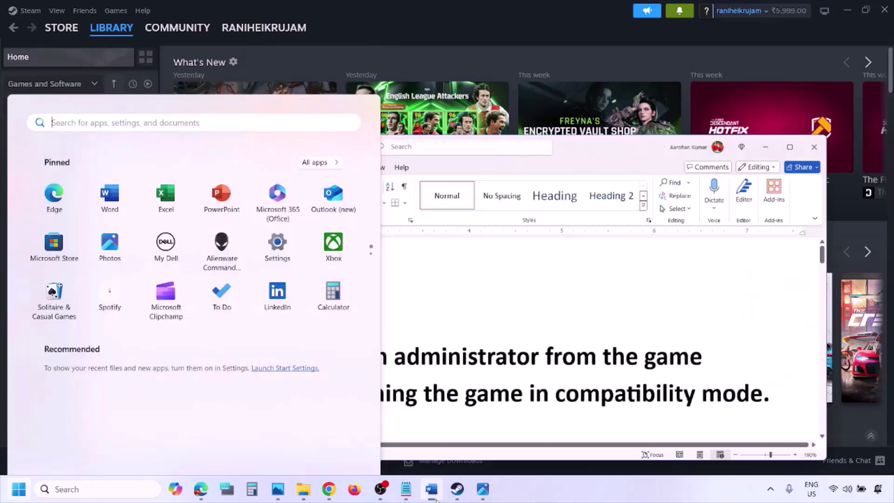
drag(155, 337, 253, 367)
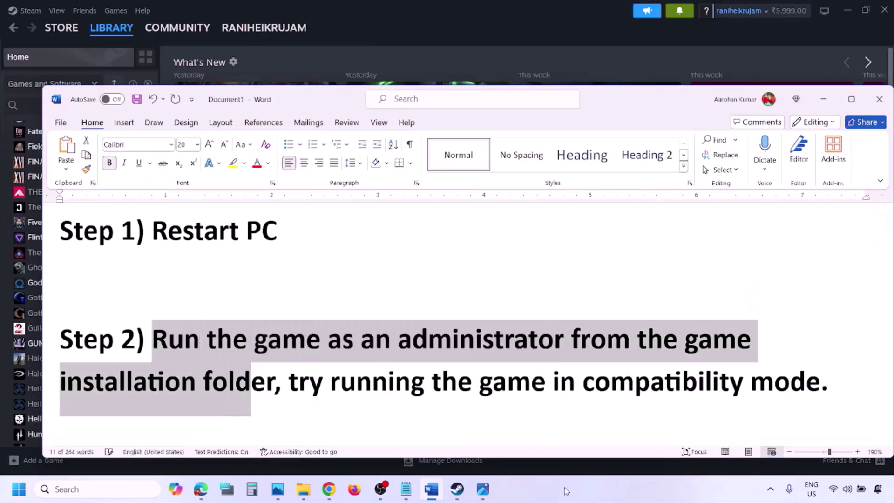
click(253, 367)
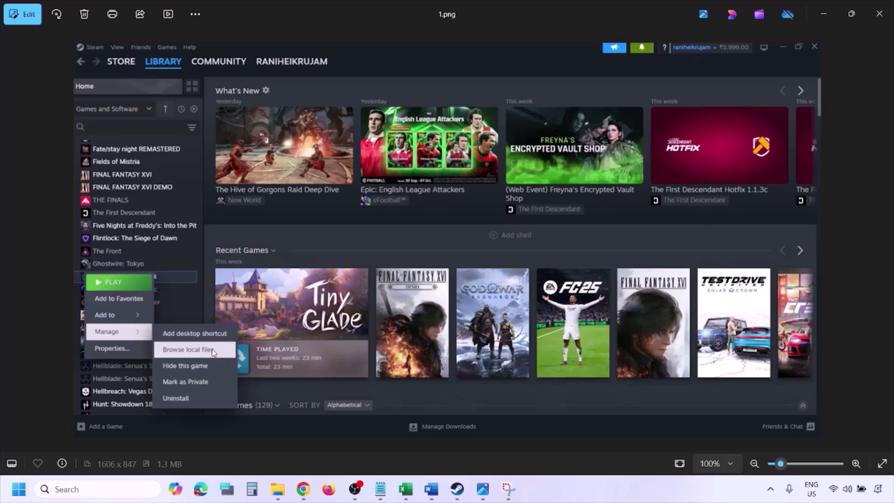
- Examine the Browse local files command in 1.png and the Properties entry of the file context menu in 2.png
scroll(212, 348, up, 1)
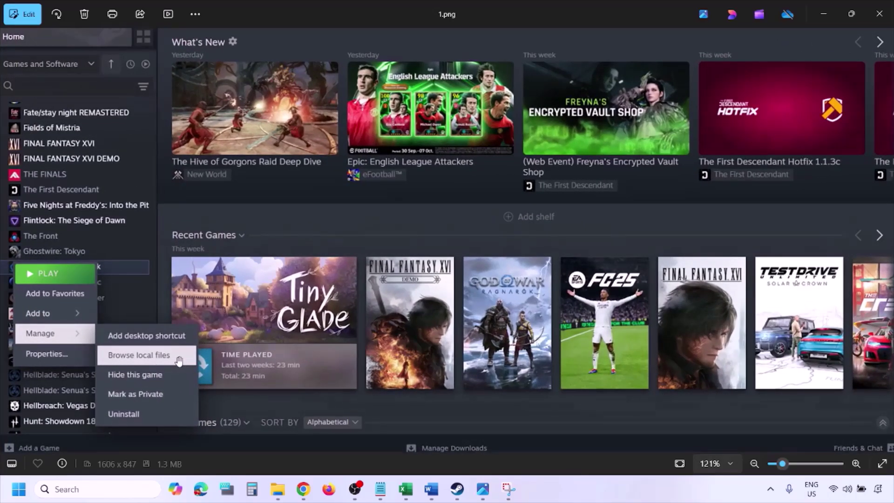
scroll(179, 361, down, 1)
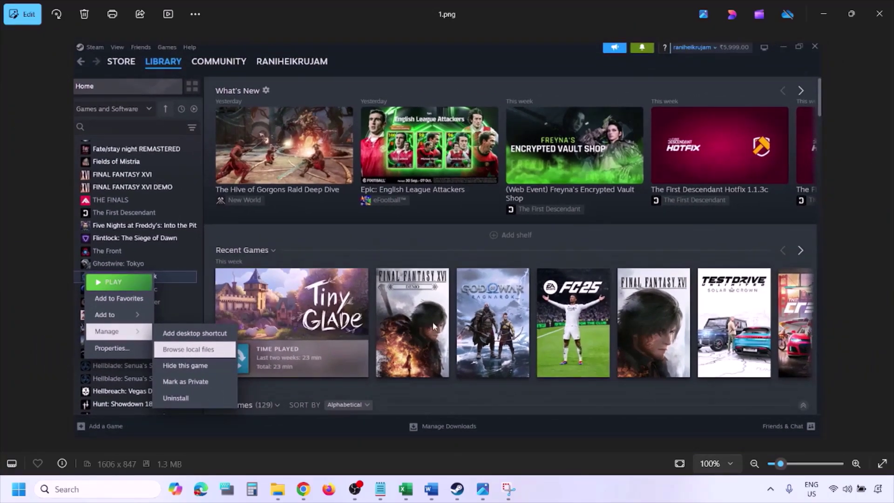
click(433, 325)
key(Right)
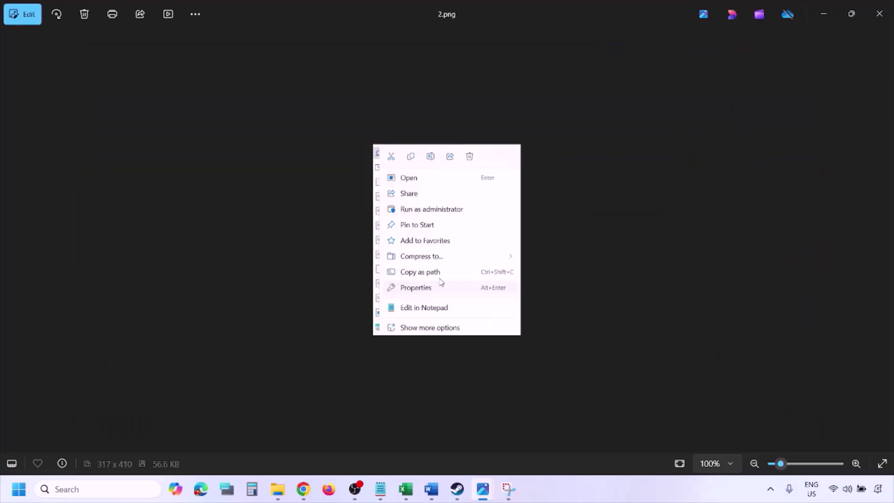
scroll(440, 282, up, 3)
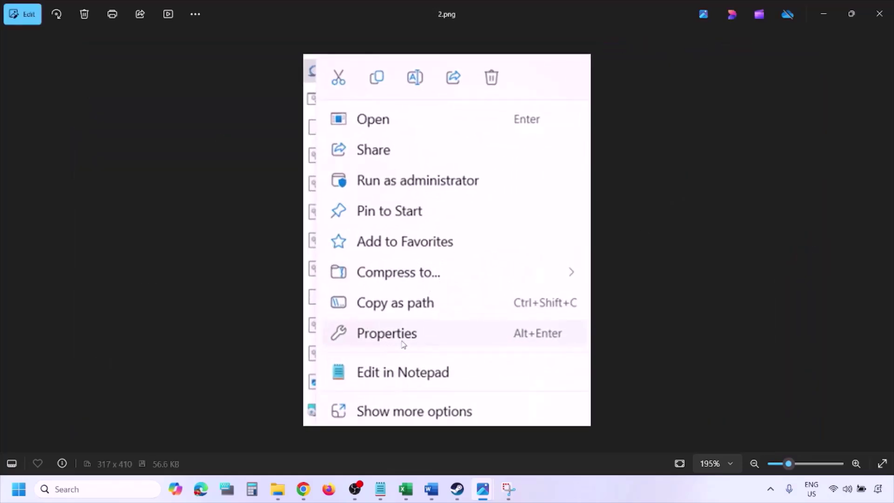
scroll(411, 344, down, 3)
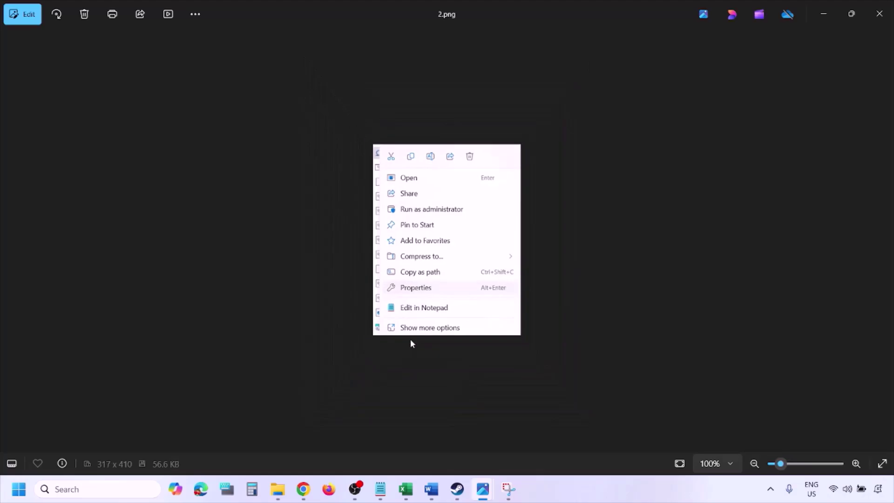
- Show 3.png enlarged and examine the "Run this program as an administrator" option among the Compatibility settings
key(Right)
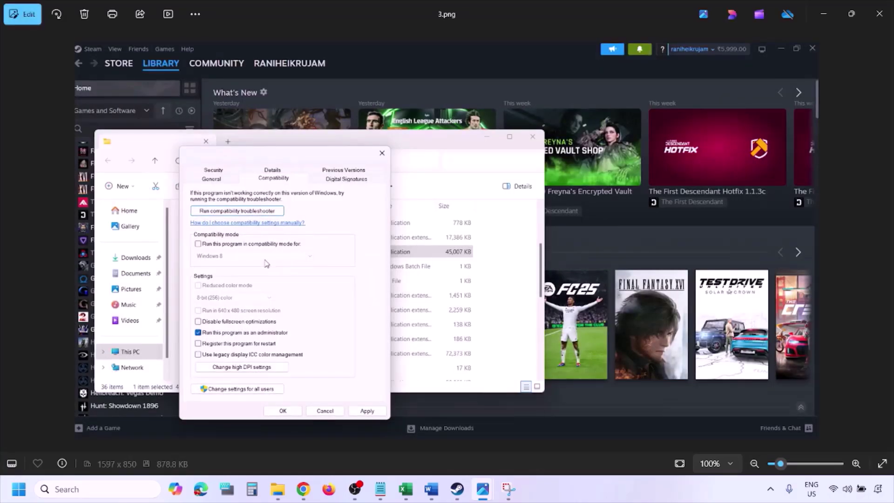
scroll(266, 264, up, 1)
scroll(267, 264, up, 1)
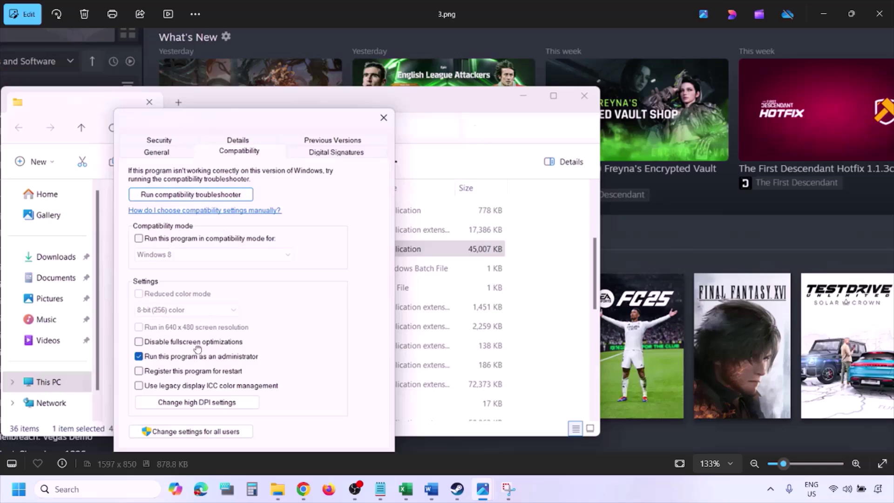
drag(197, 349, 198, 307)
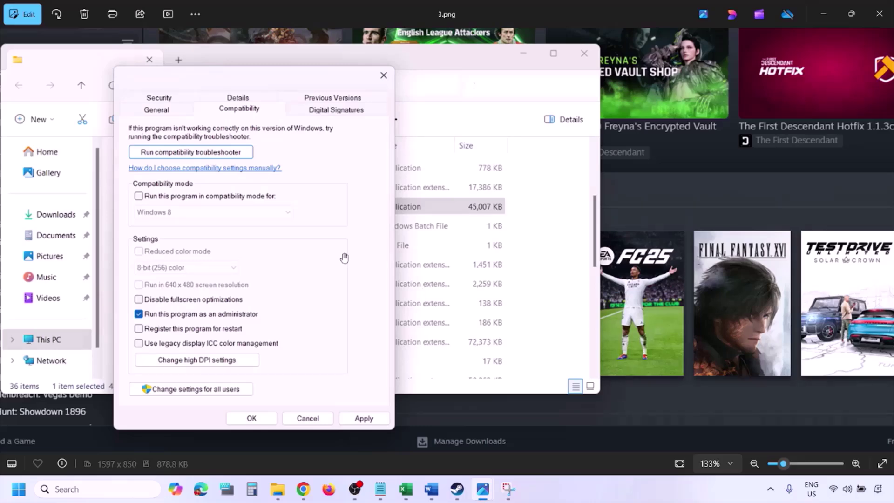
scroll(344, 258, down, 3)
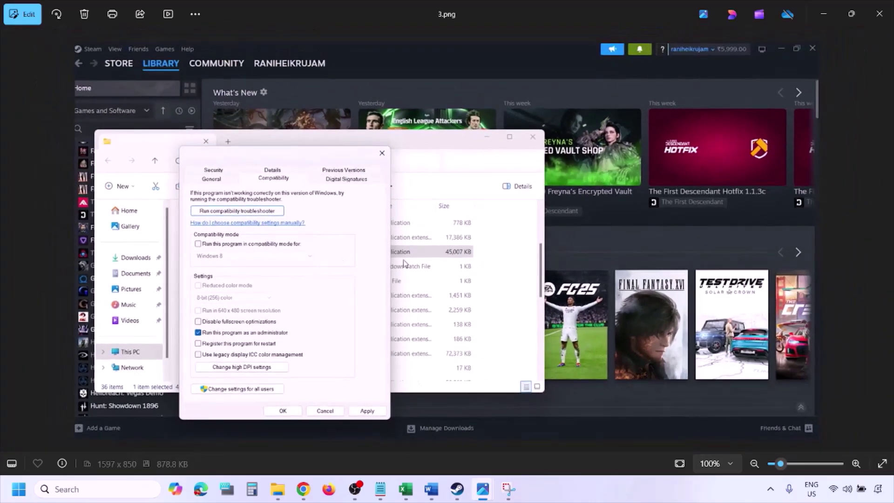
- Show 4.png enlarged and examine the compatibility mode option for Windows 8, down to the dialog's Apply and OK buttons
key(Right)
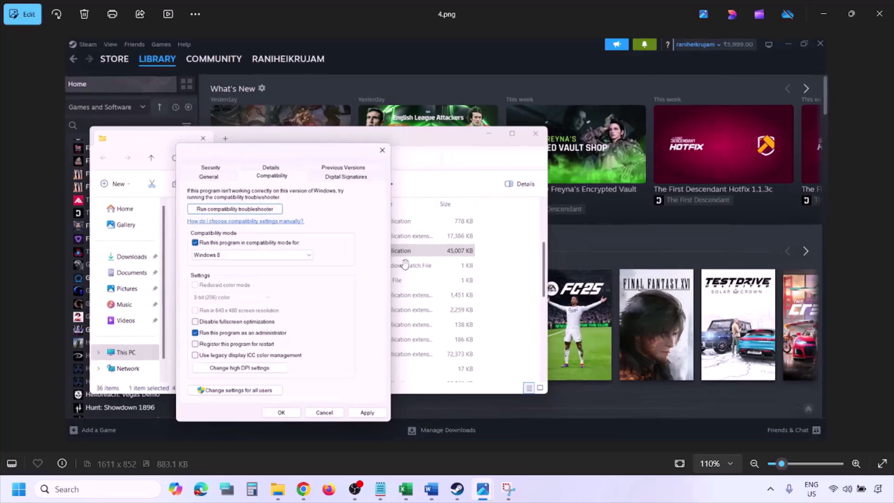
scroll(404, 263, up, 3)
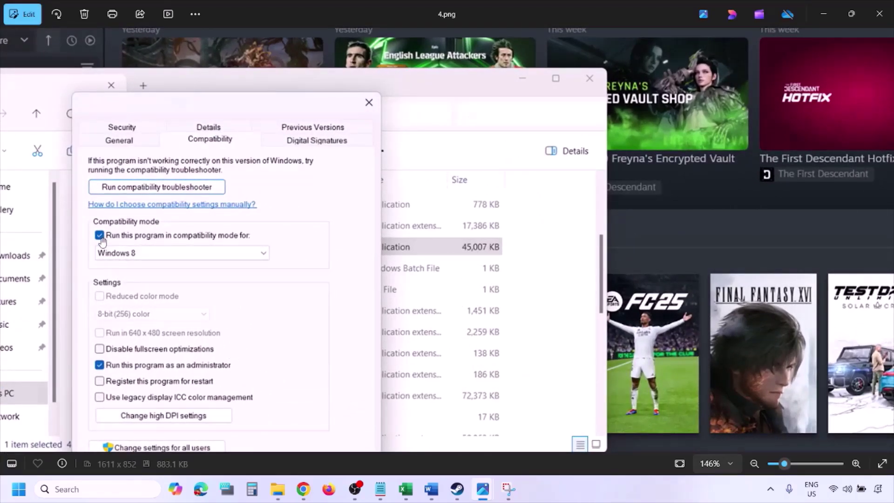
drag(120, 249, 125, 217)
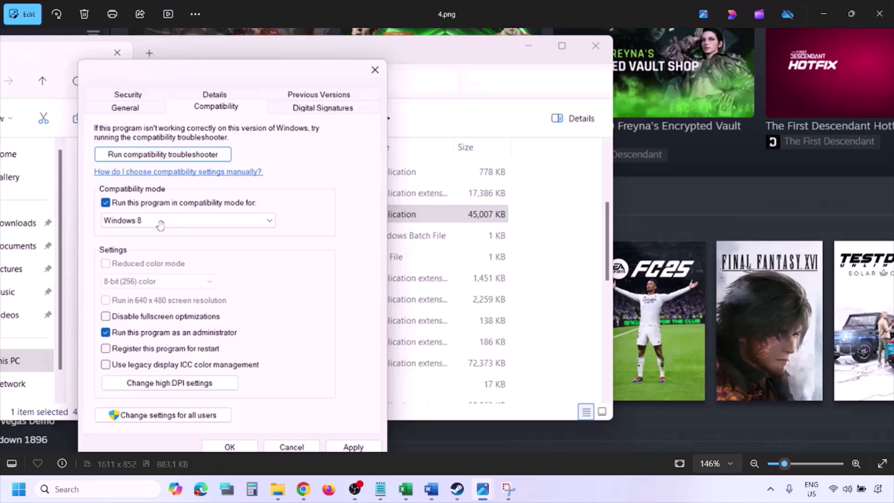
drag(343, 351, 349, 320)
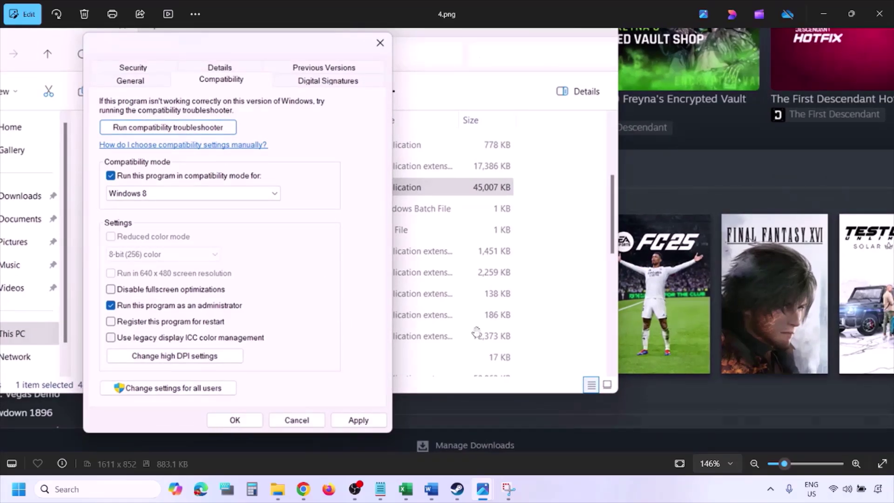
scroll(475, 331, down, 3)
- Show 5.png enlarged and examine the list of Windows versions offered for compatibility mode
key(Right)
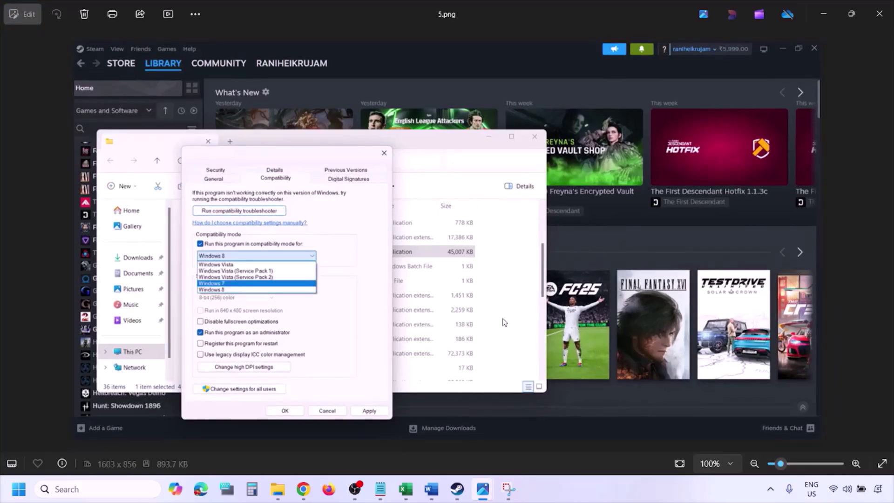
scroll(290, 276, up, 4)
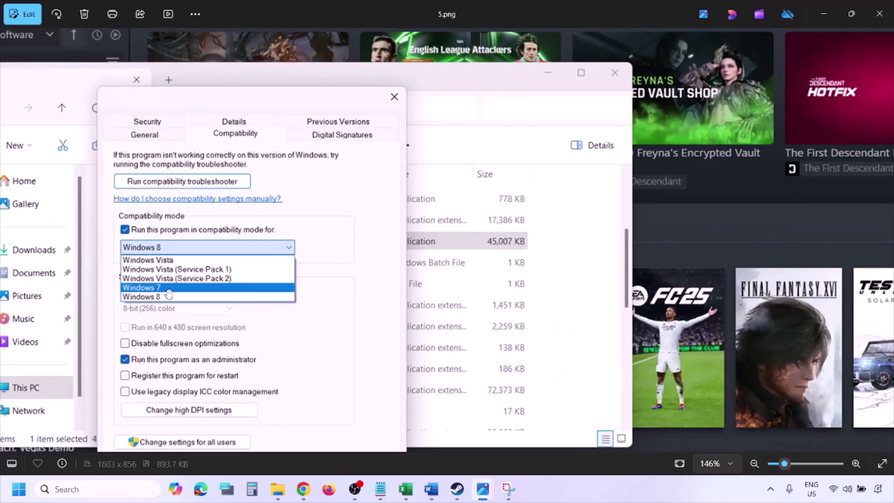
scroll(364, 274, down, 4)
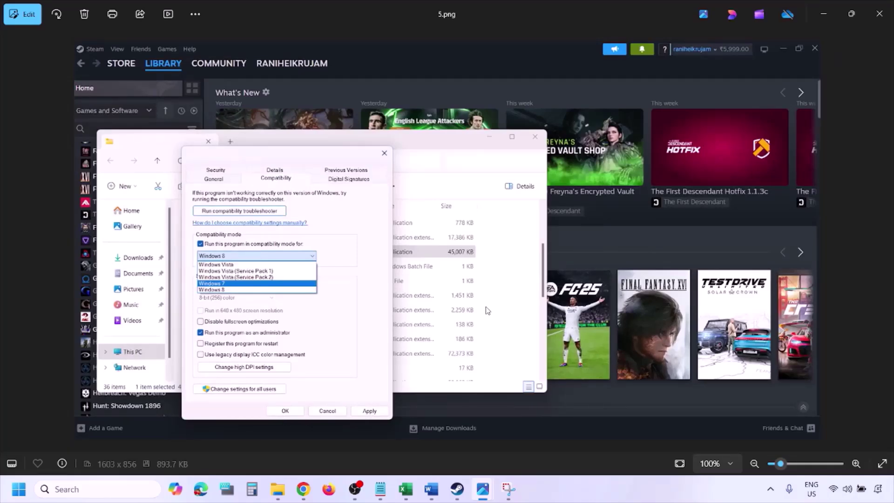
- Show 6.png enlarged and examine the Windows 7 compatibility mode and "Disable fullscreen optimizations" settings
key(Right)
scroll(292, 274, up, 4)
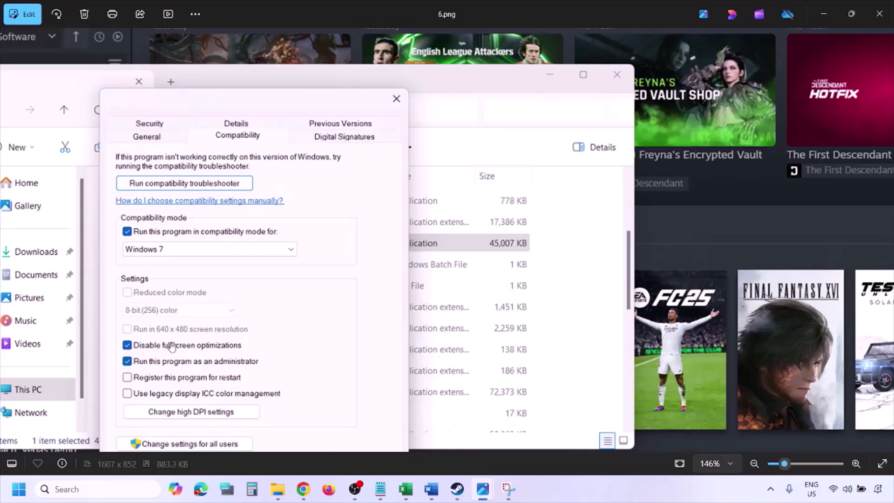
drag(254, 334, 294, 236)
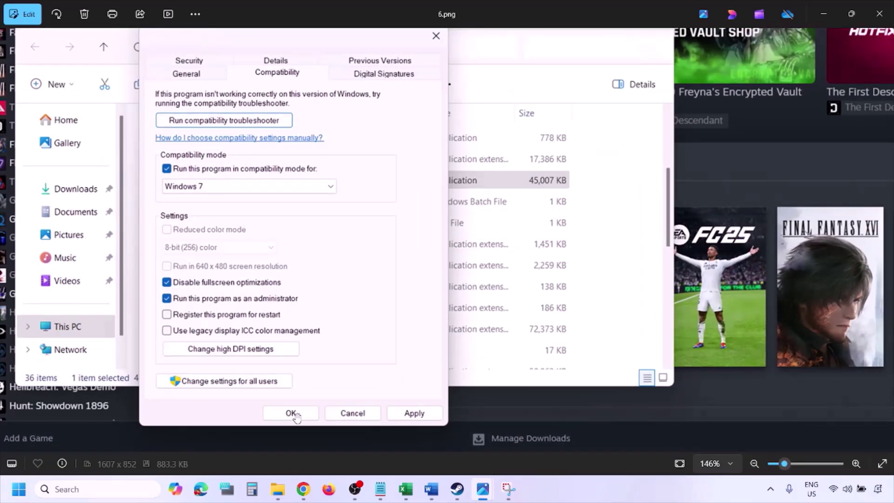
scroll(311, 411, down, 4)
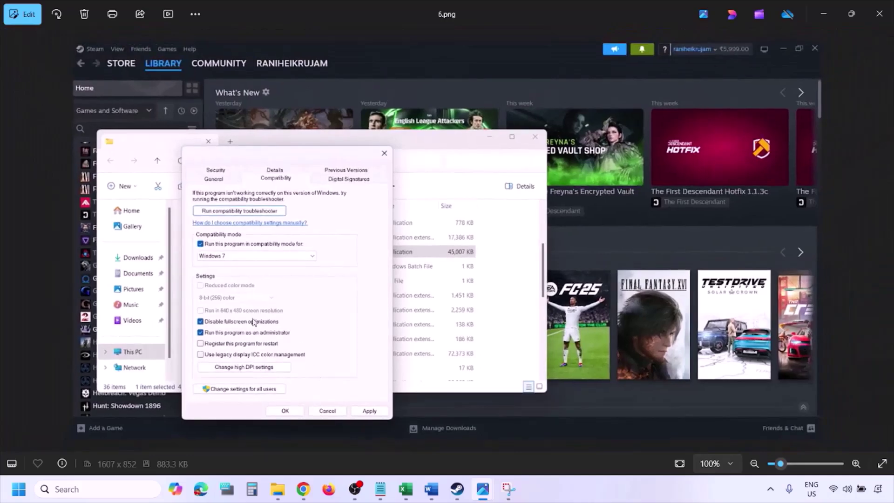
- Examine 6.png enlarged once more and 7.png enlarged, covering the Compatibility checkboxes down to the OK, Cancel and Apply buttons
scroll(247, 318, up, 5)
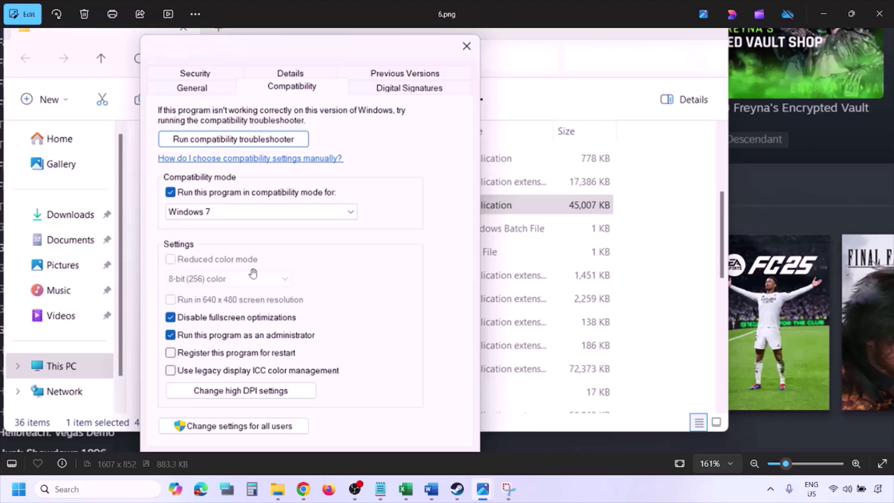
scroll(251, 273, down, 5)
key(Right)
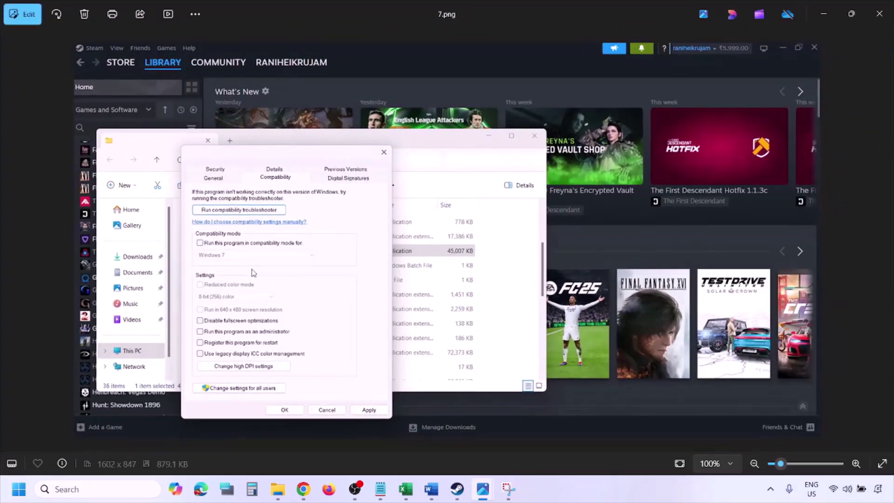
scroll(251, 273, up, 5)
scroll(253, 273, up, 2)
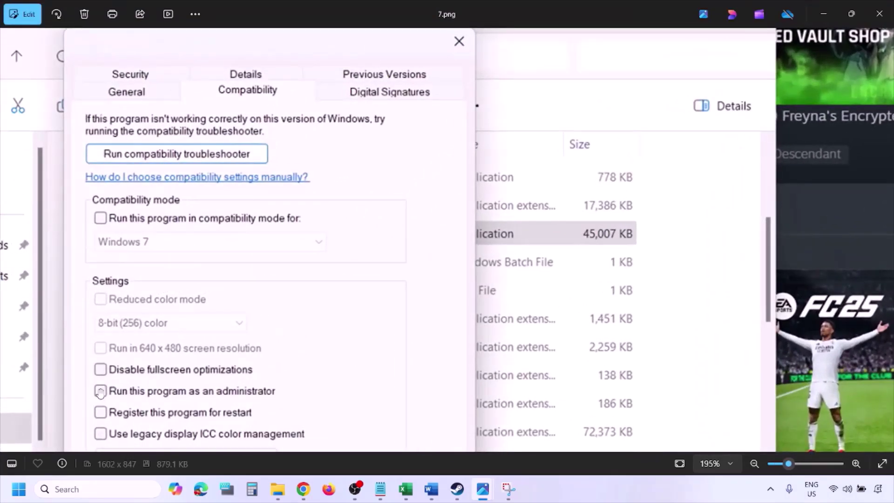
scroll(142, 300, down, 4)
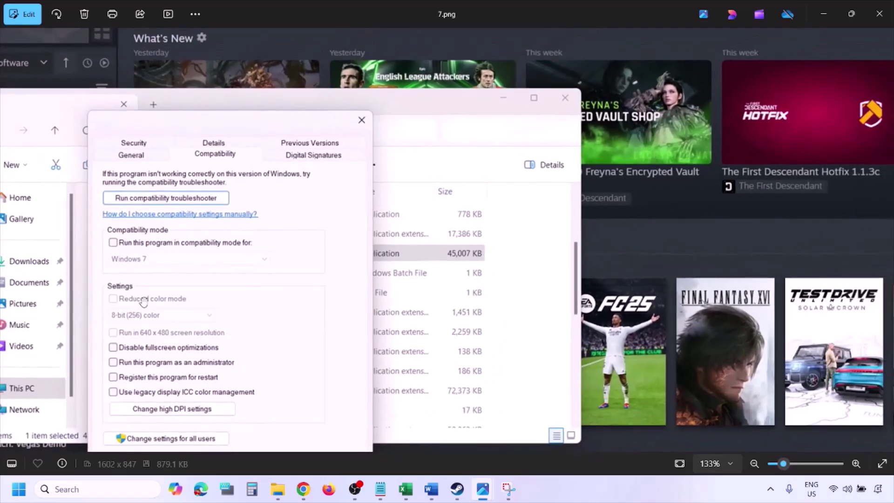
drag(231, 315, 233, 253)
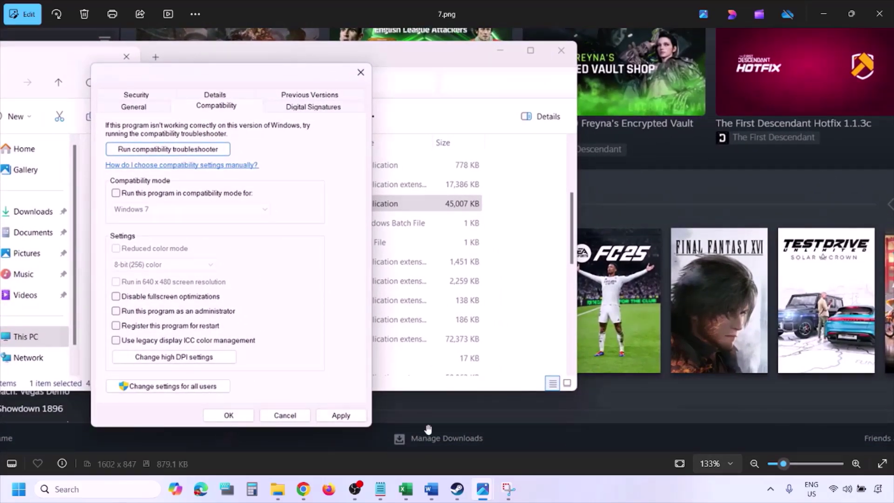
- Bring up Step 3 on verifying the game files in the Word guide and view 0.png at 100% before the next screenshot
click(557, 495)
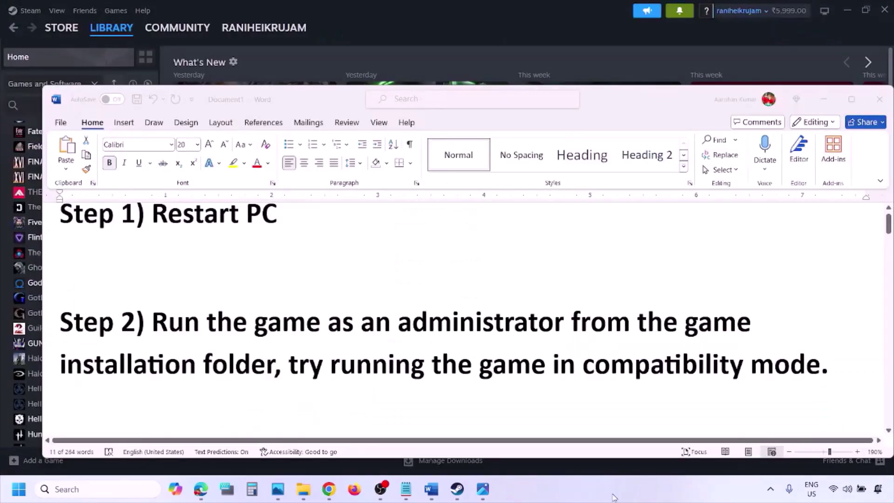
scroll(485, 344, down, 3)
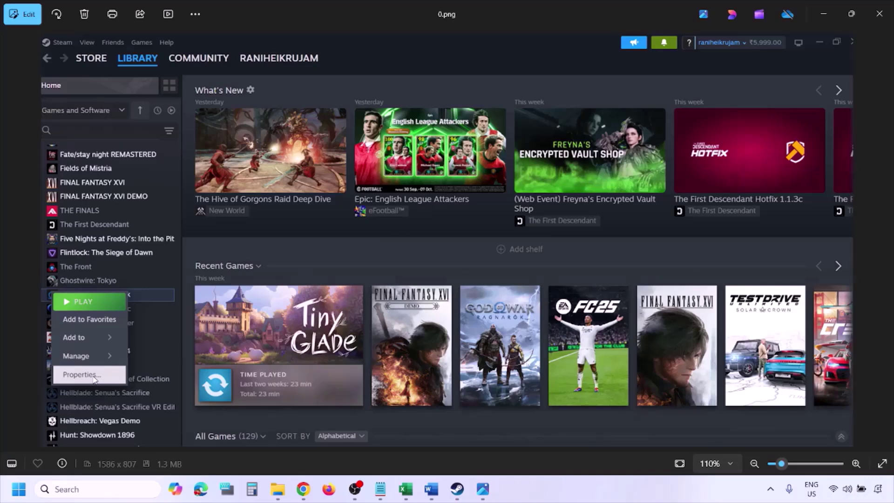
key(ctrl+minus)
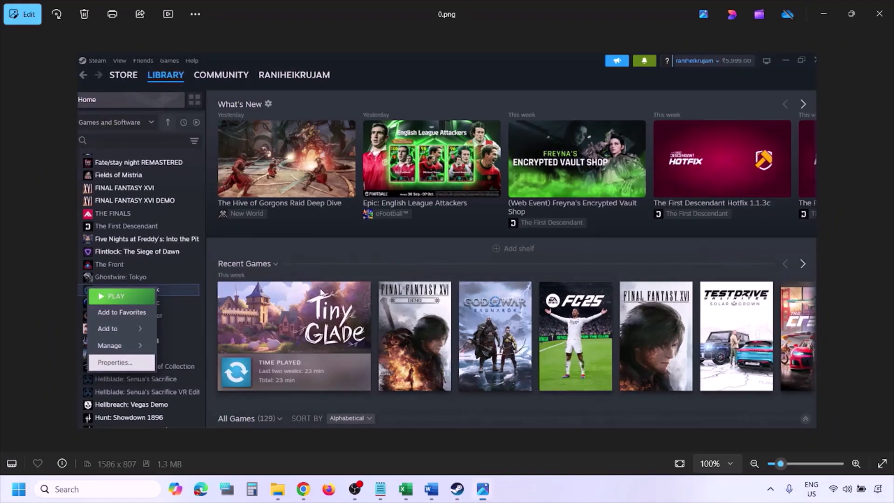
key(Right)
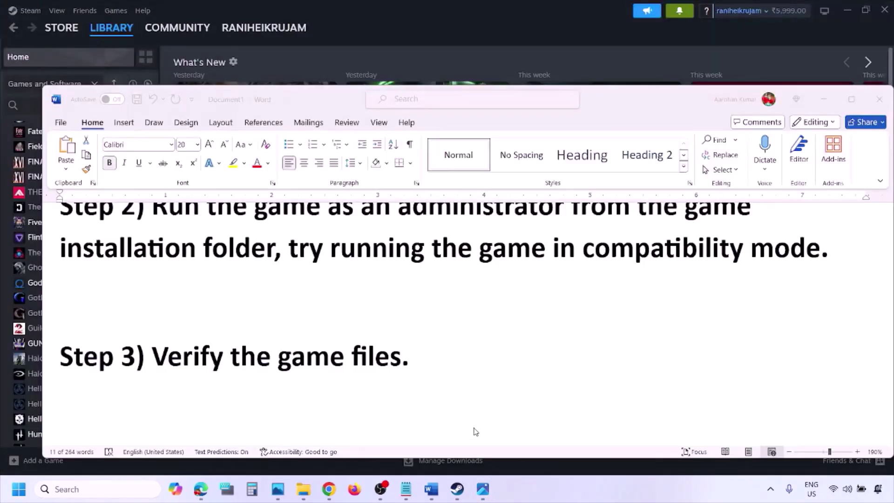
- Bring up Step 4 of the Word guide on allowing the game exe file in antivirus, Windows Security and Firewall, and return to the Steam library
scroll(475, 431, down, 3)
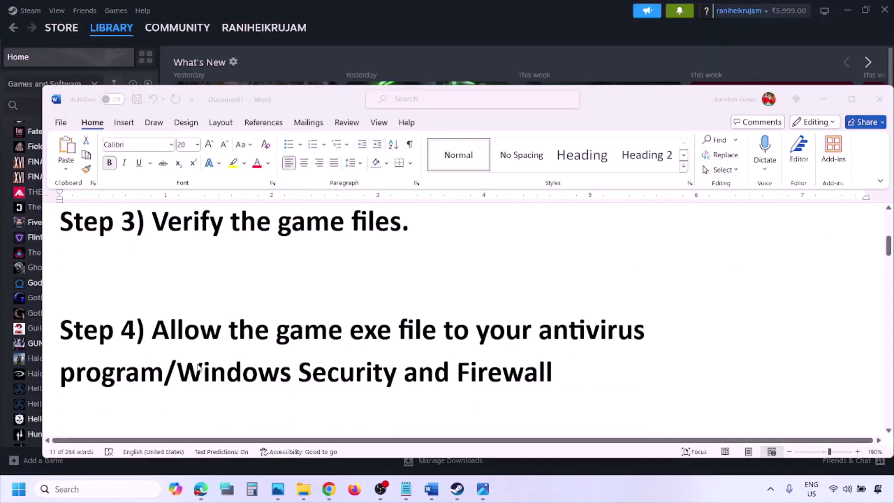
click(164, 371)
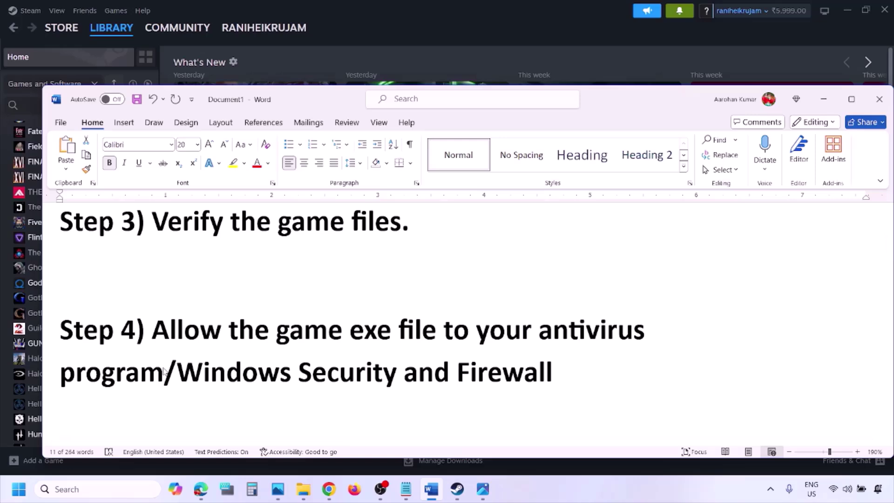
drag(182, 372, 403, 373)
click(594, 498)
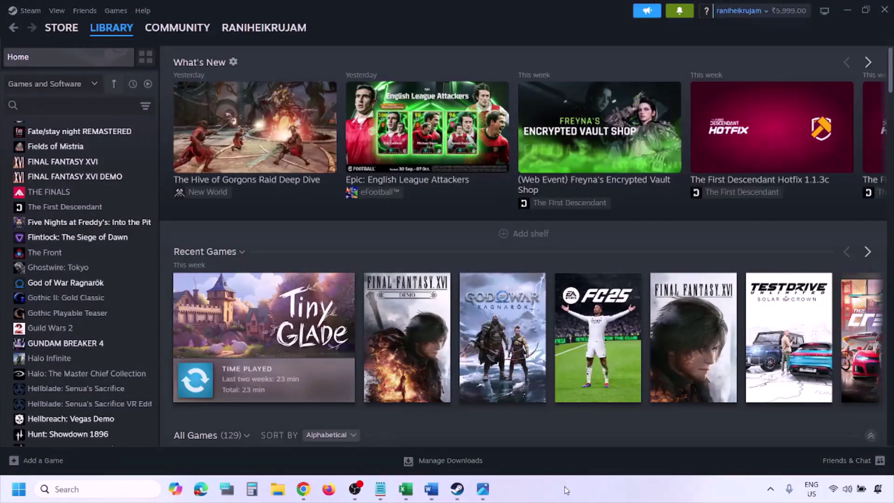
- Switch to Windows Settings and open Virus & threat protection in Windows Security under Privacy & security
key(super+i)
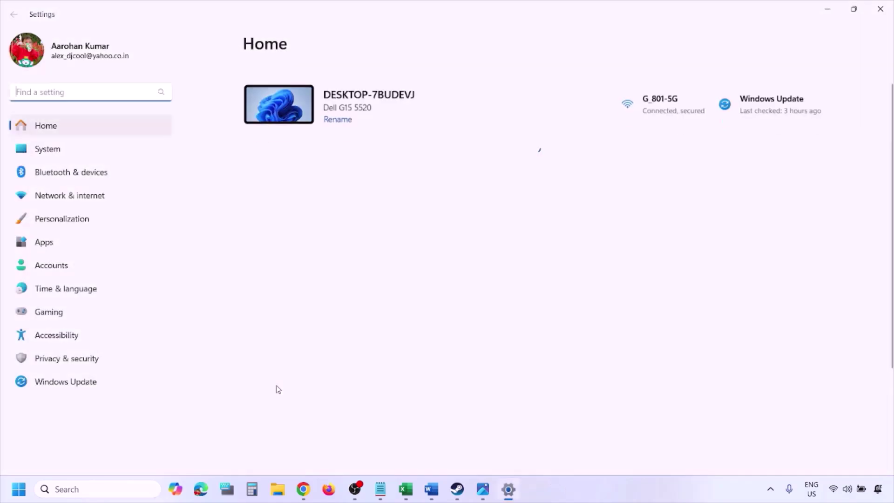
click(94, 366)
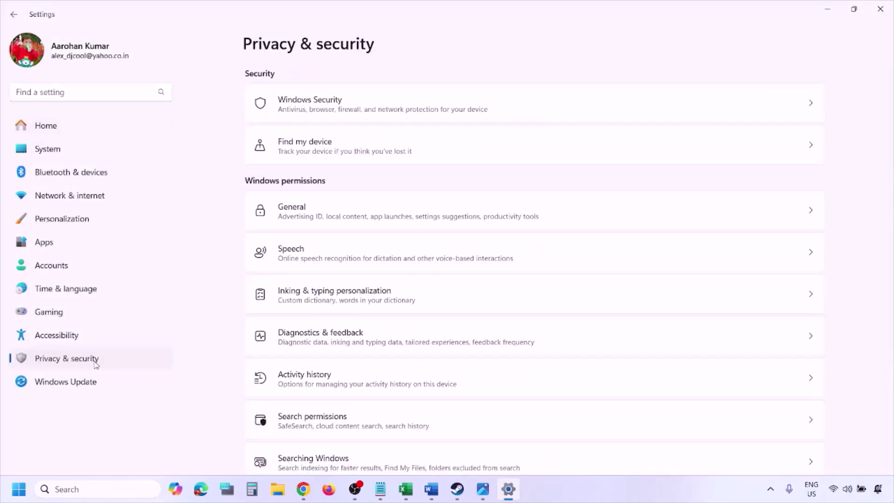
click(322, 111)
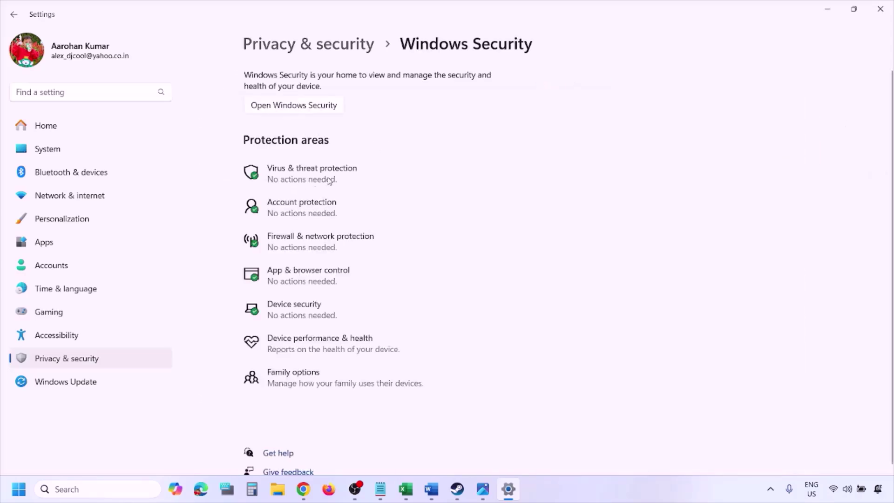
click(327, 181)
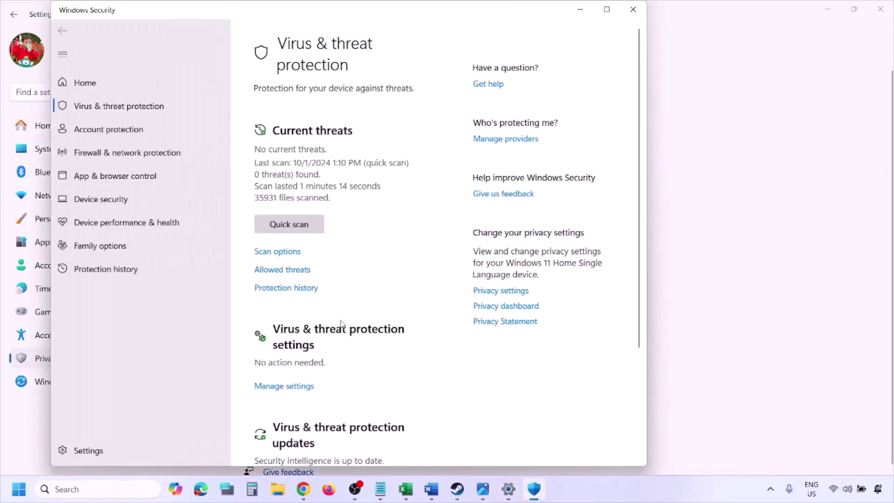
- Open Ransomware protection and bring up the apps allowed through Controlled folder access
scroll(341, 324, down, 4)
scroll(342, 324, up, 1)
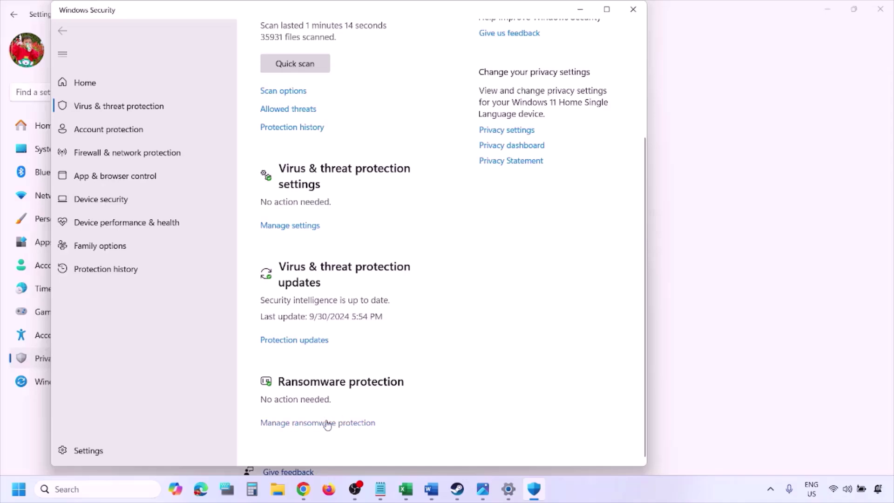
click(328, 422)
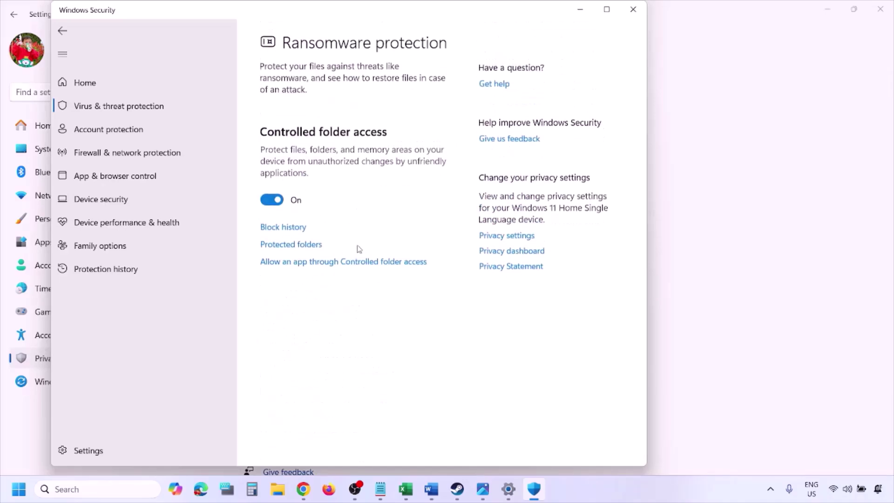
click(339, 263)
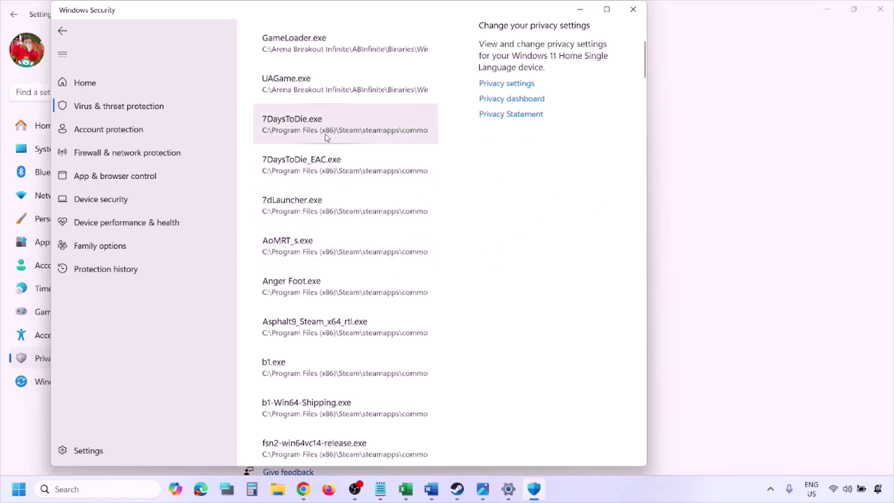
scroll(325, 133, up, 3)
- Try to add an allowed app by browsing to C:\Program Files (x86)\Steam\steamapps, and cancel the file selection
click(331, 157)
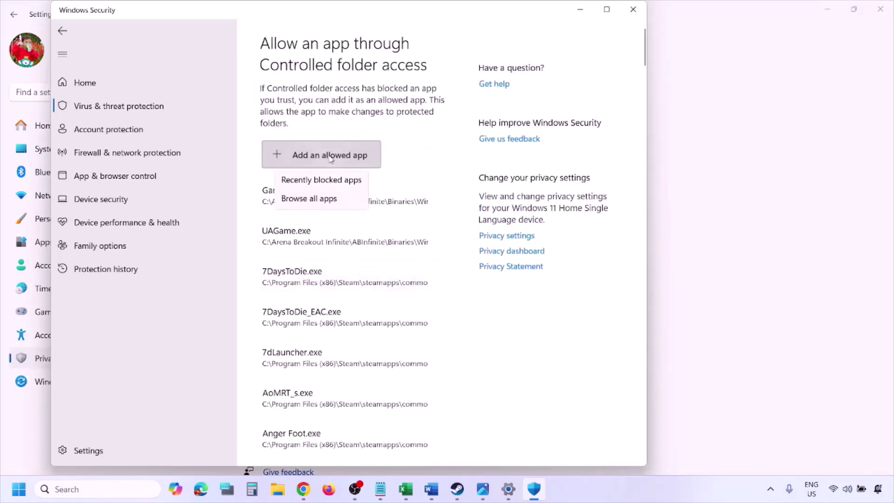
click(337, 201)
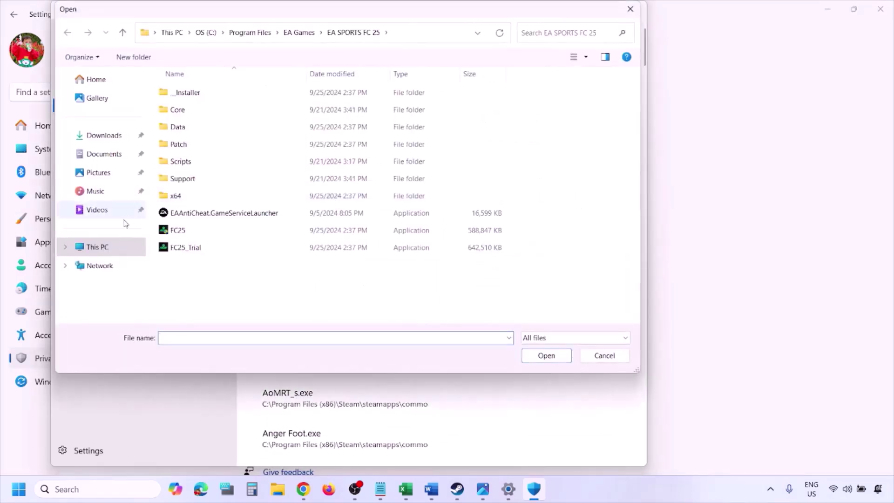
click(99, 246)
click(230, 105)
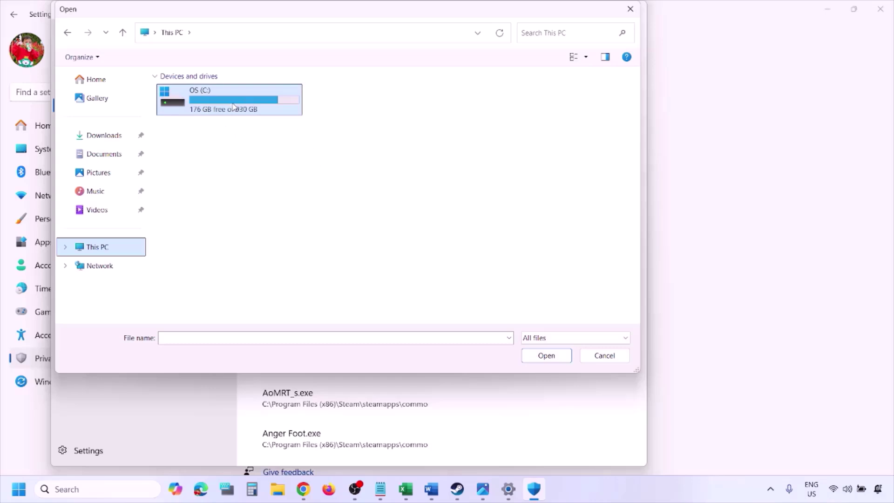
double_click(234, 106)
scroll(234, 109, down, 3)
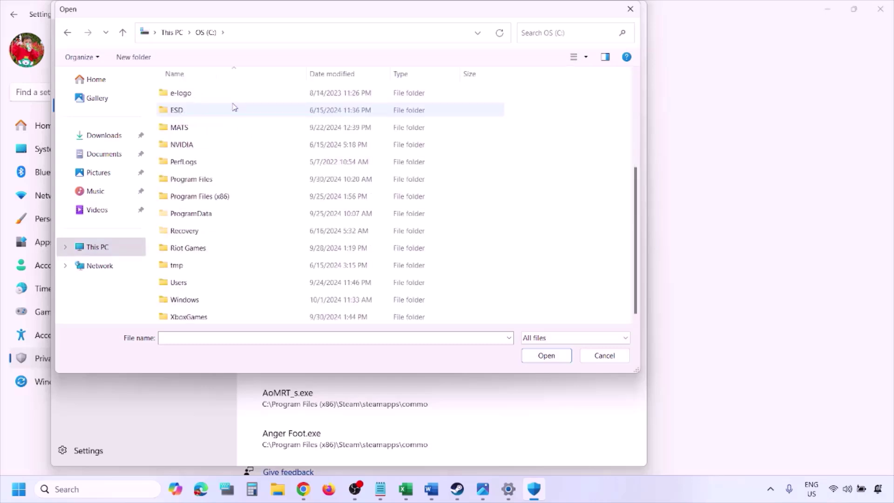
double_click(224, 196)
scroll(225, 195, down, 4)
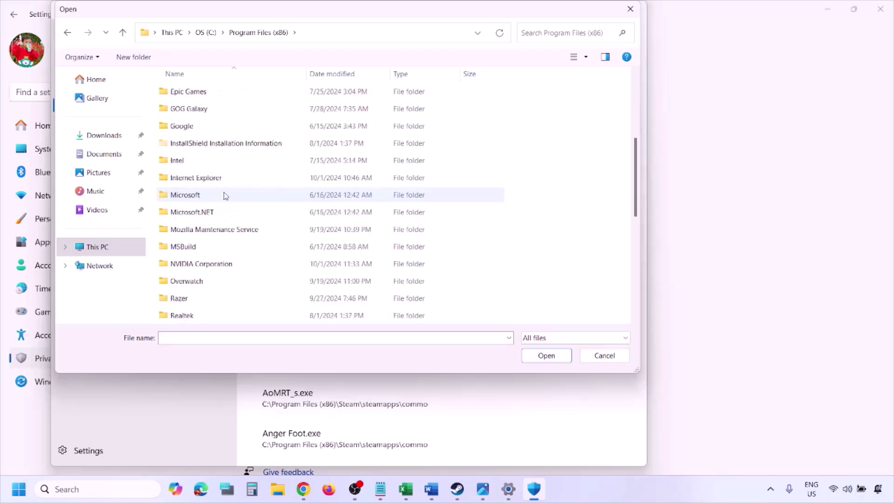
scroll(225, 195, down, 4)
double_click(201, 160)
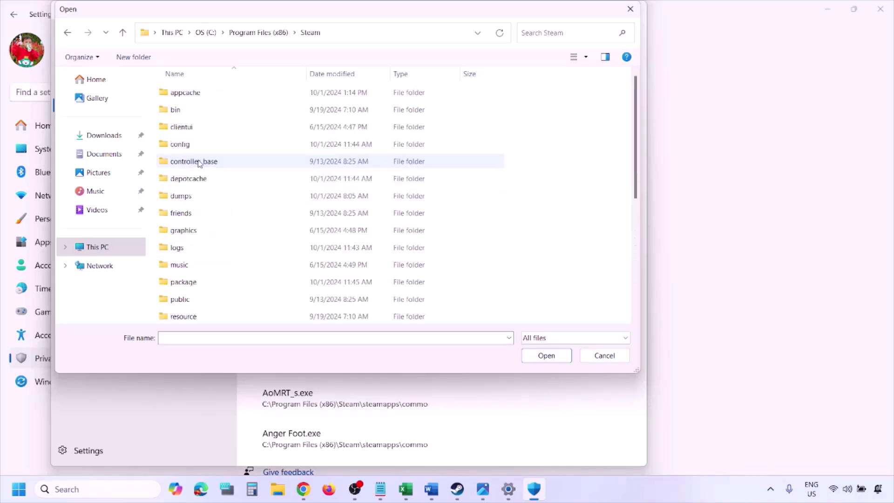
scroll(207, 205, down, 4)
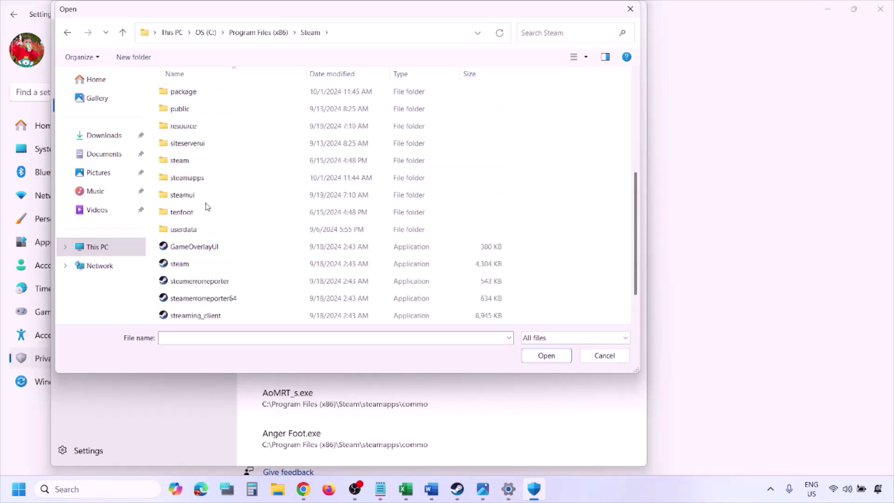
double_click(204, 179)
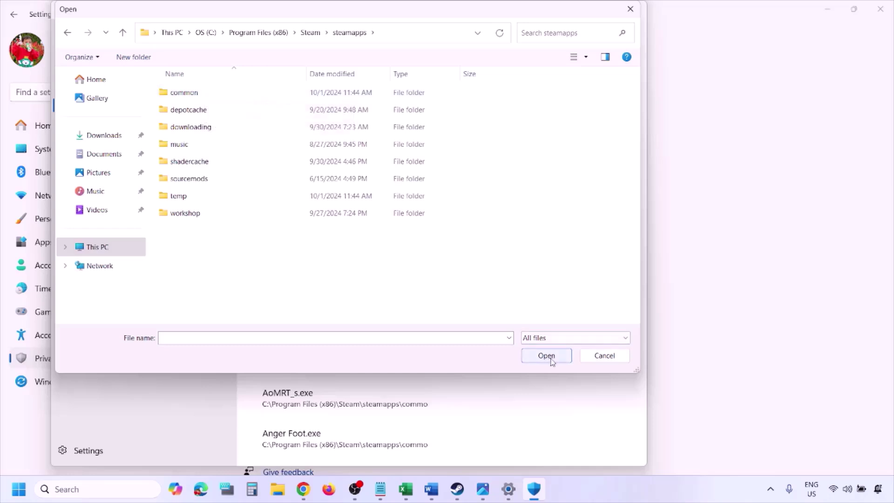
click(601, 361)
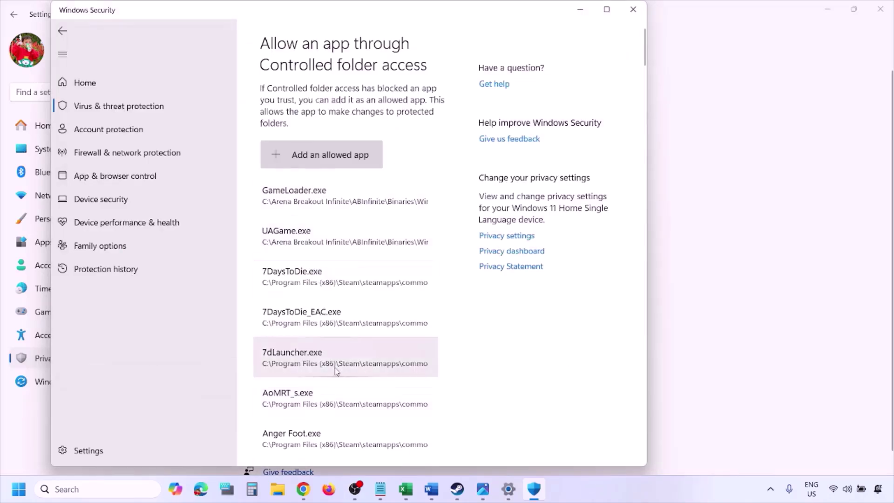
- Search Windows for "ontrol" to launch Control Panel, and open Windows Defender Firewall under System and Security
click(92, 489)
text(ontrol)
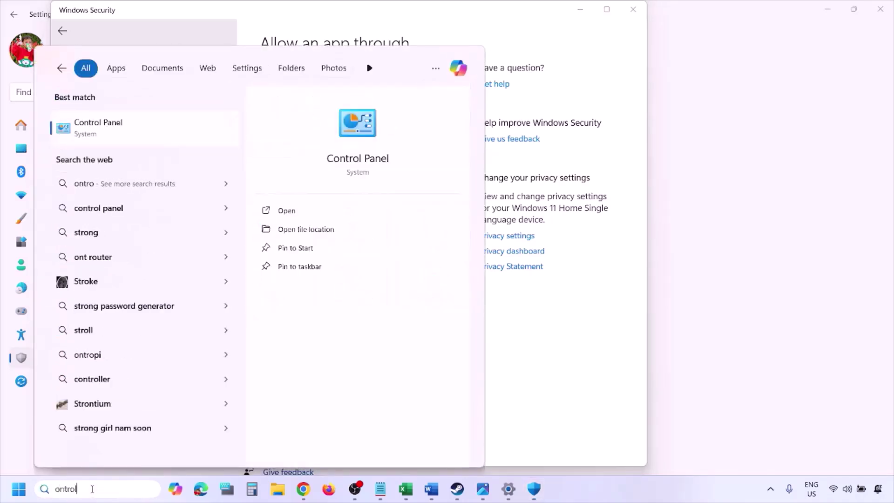
key(Return)
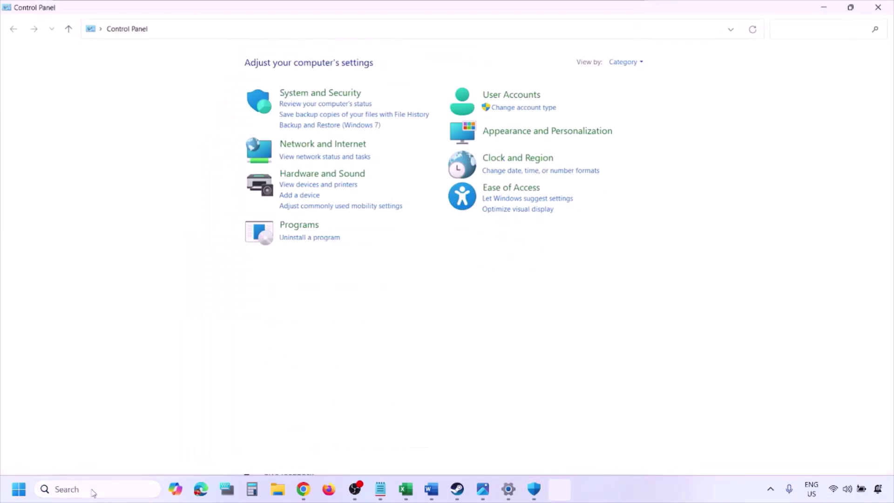
click(307, 92)
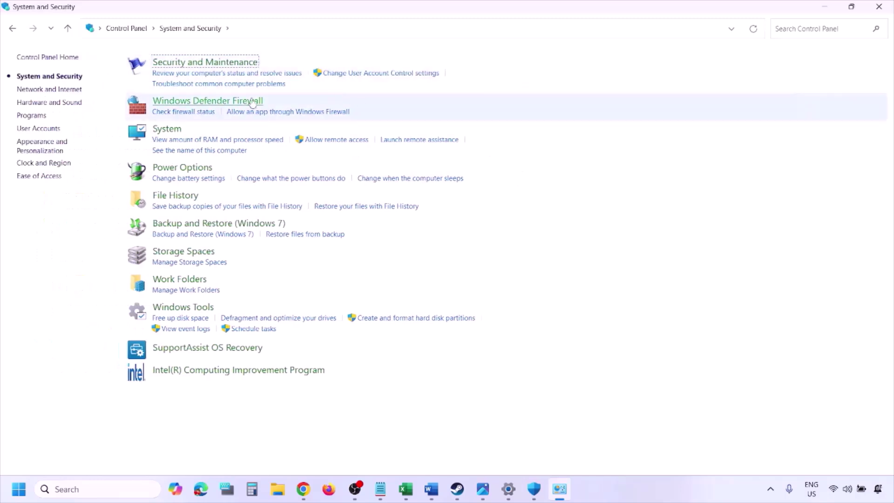
click(241, 100)
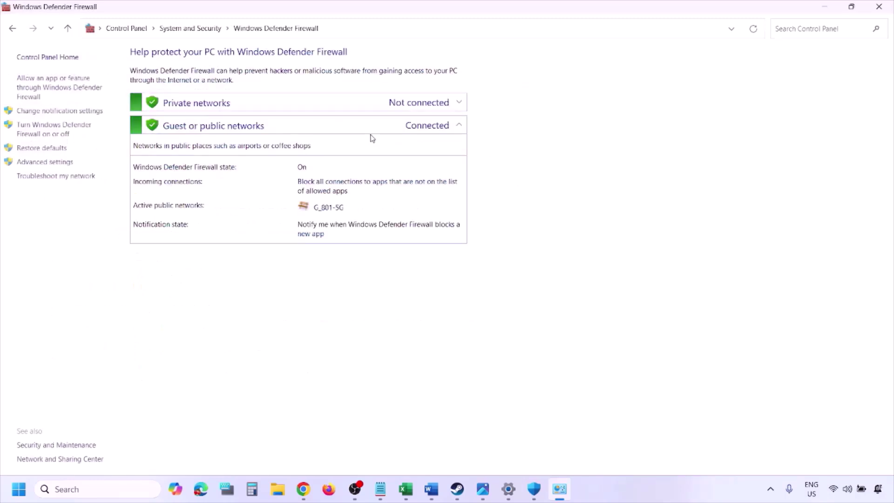
- Open the list of apps allowed through Windows Defender Firewall, unlock it for changes, and start allowing another app
click(61, 87)
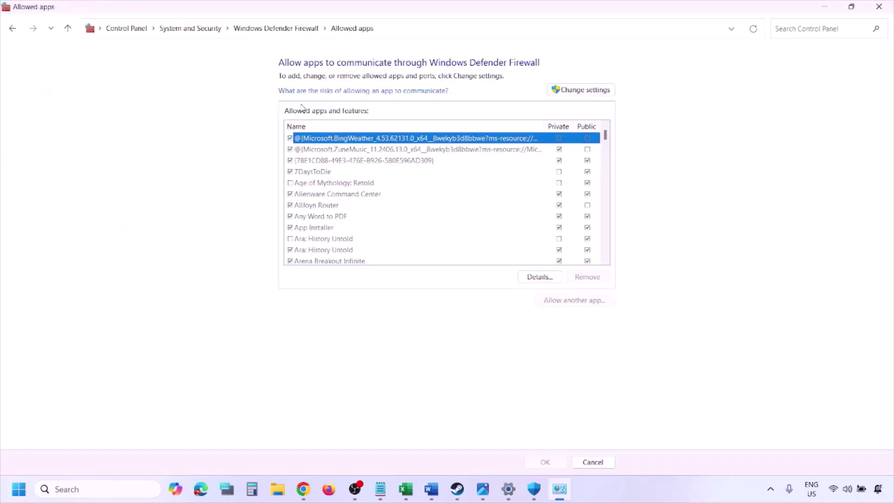
click(600, 89)
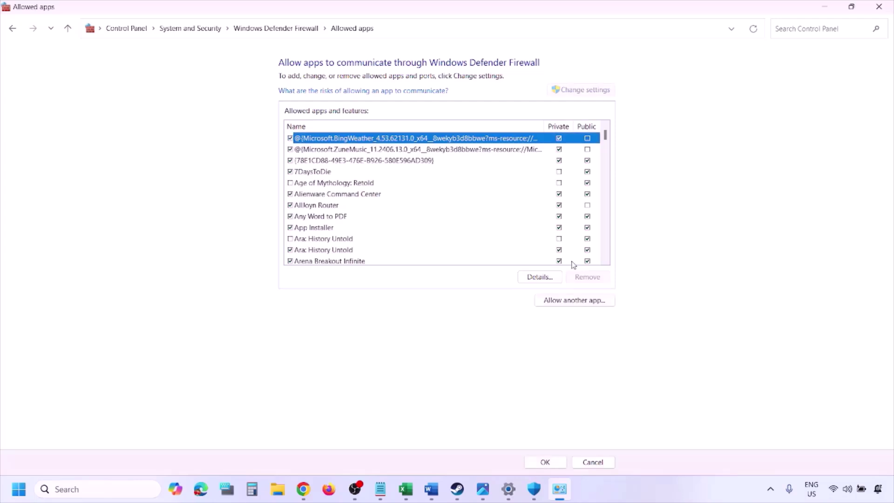
click(575, 301)
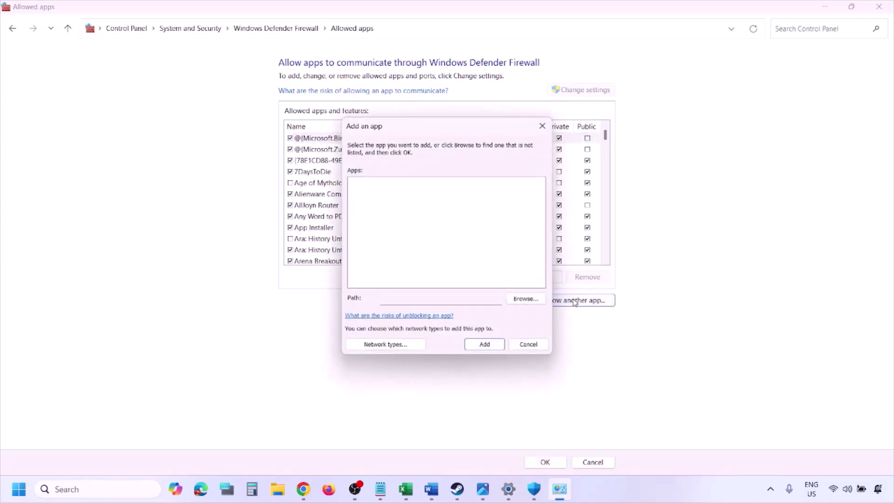
- Try to browse This PC for the app's file, cancel adding it, and confirm the allowed apps list
click(527, 300)
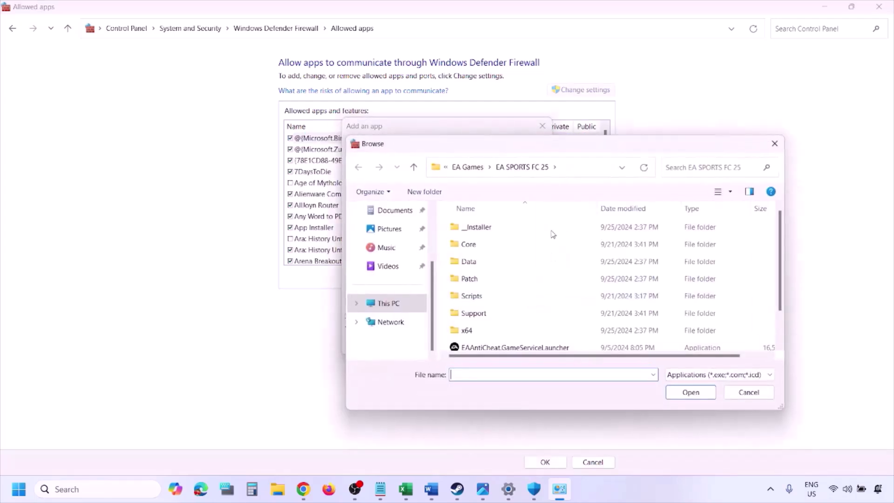
click(410, 307)
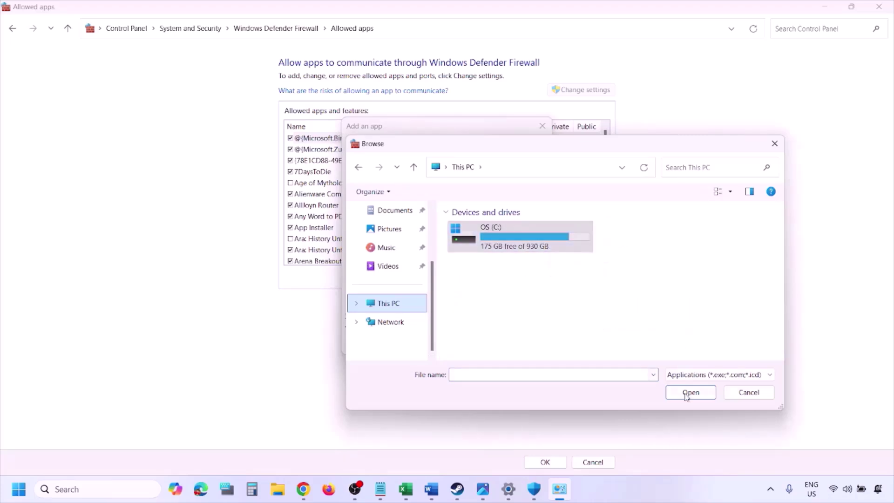
click(748, 392)
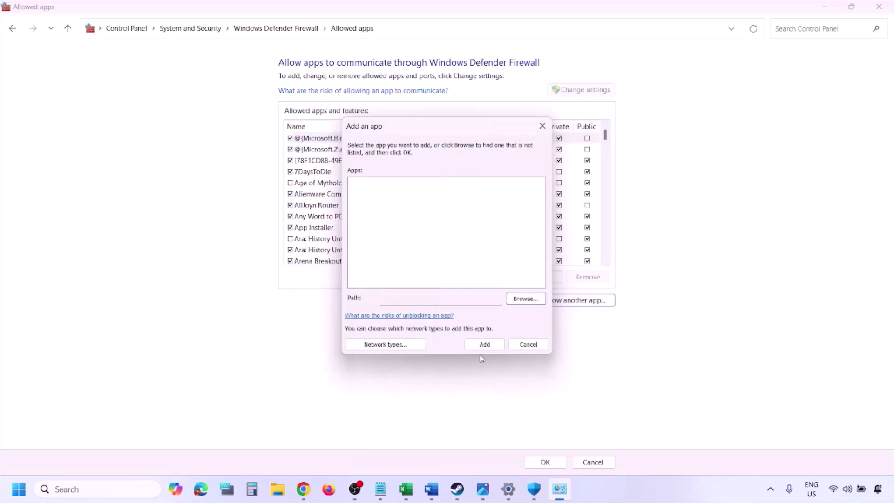
click(521, 346)
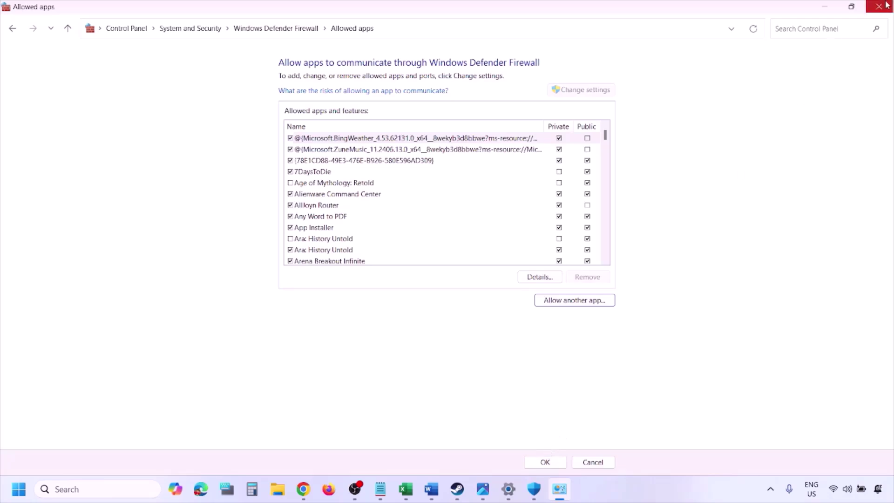
click(546, 460)
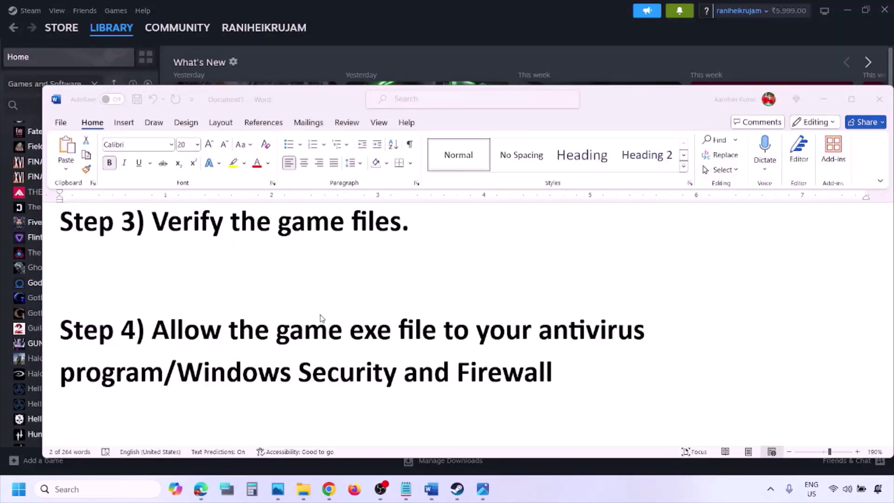
- Go to Step 5 on clean graphics driver installation in the Word document and highlight its NVIDIA and AMD web addresses
scroll(320, 318, down, 3)
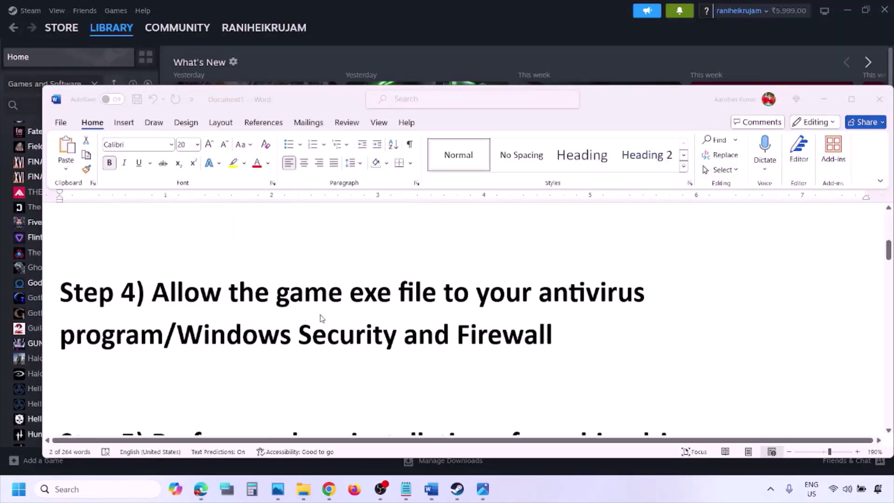
scroll(289, 335, down, 2)
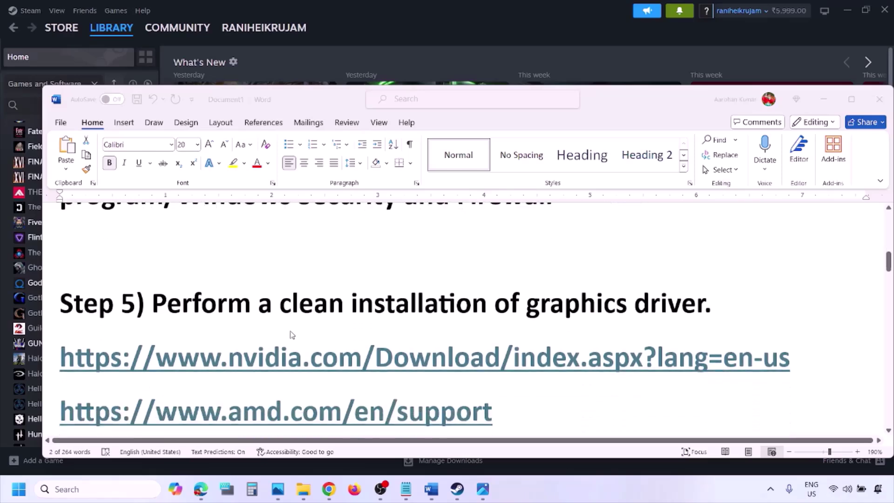
double_click(222, 305)
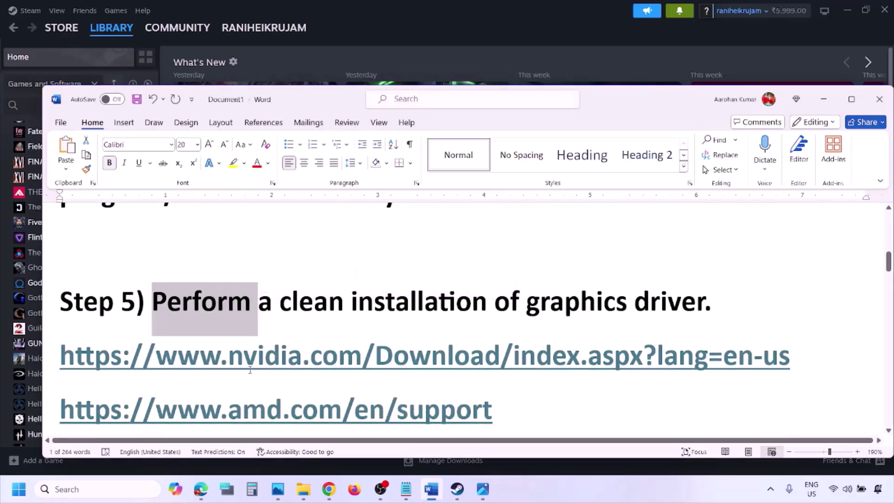
drag(200, 358, 321, 358)
scroll(322, 359, down, 1)
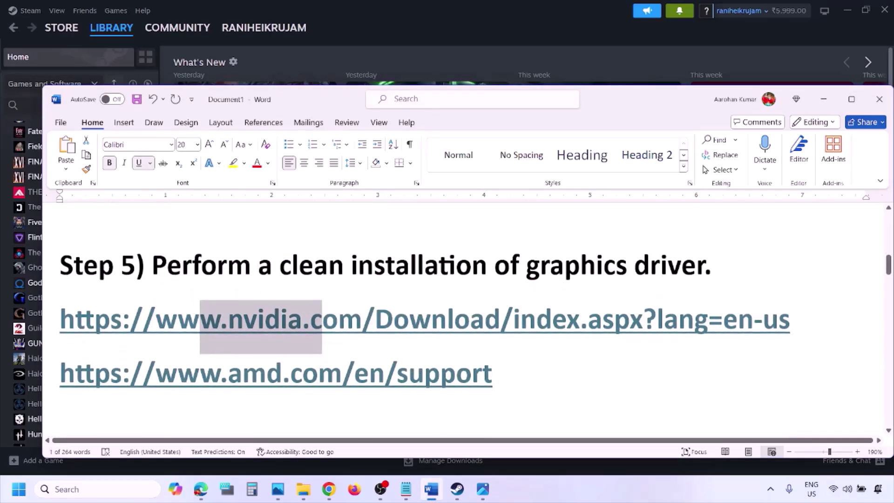
drag(199, 376, 470, 375)
click(587, 482)
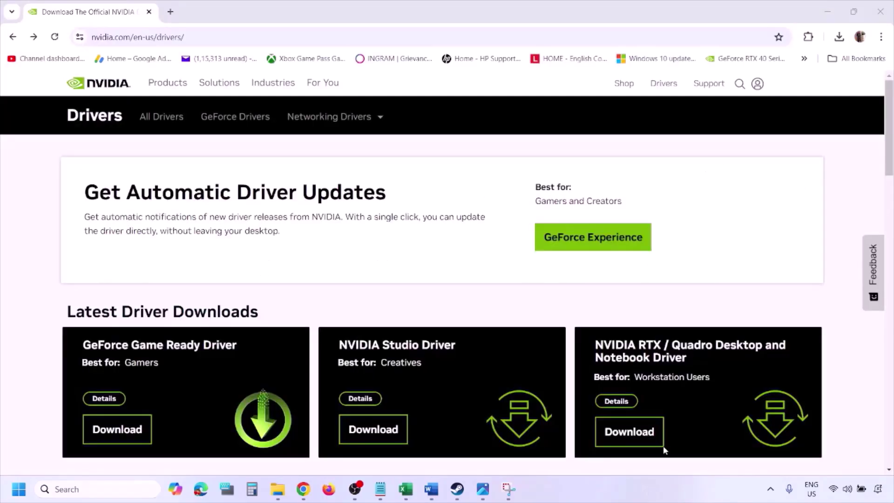
- In NVIDIA's Manual Driver Search, choose Windows 11 and find drivers for the GeForce RTX 3050 Laptop GPU
scroll(208, 284, down, 7)
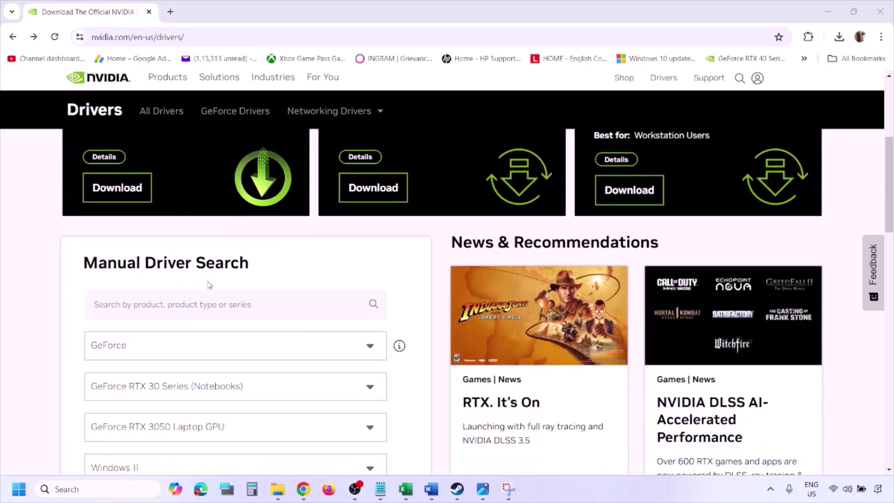
scroll(208, 283, down, 1)
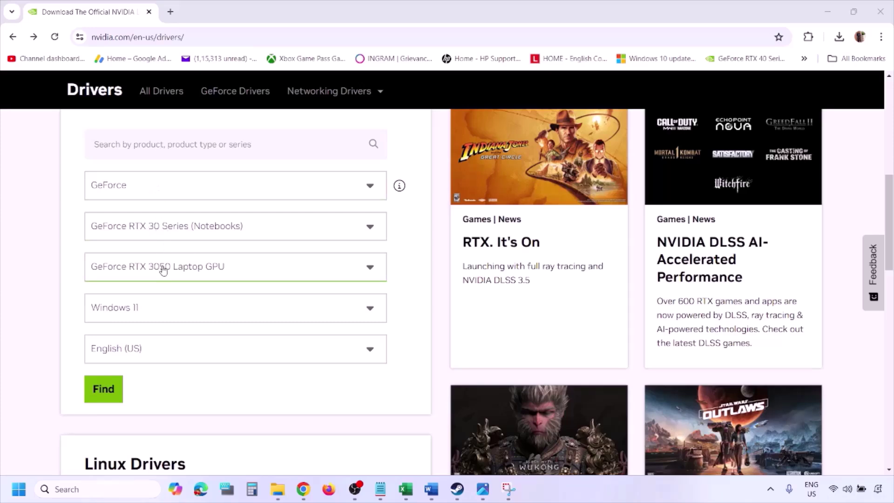
click(148, 311)
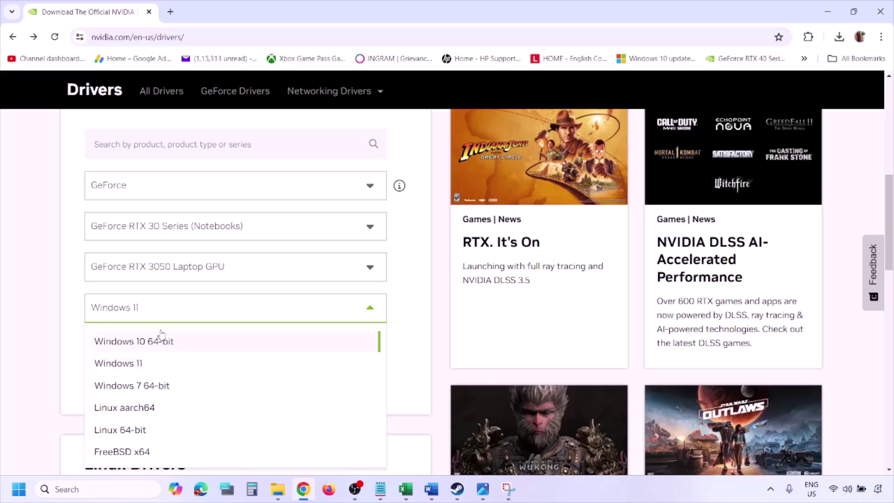
click(132, 363)
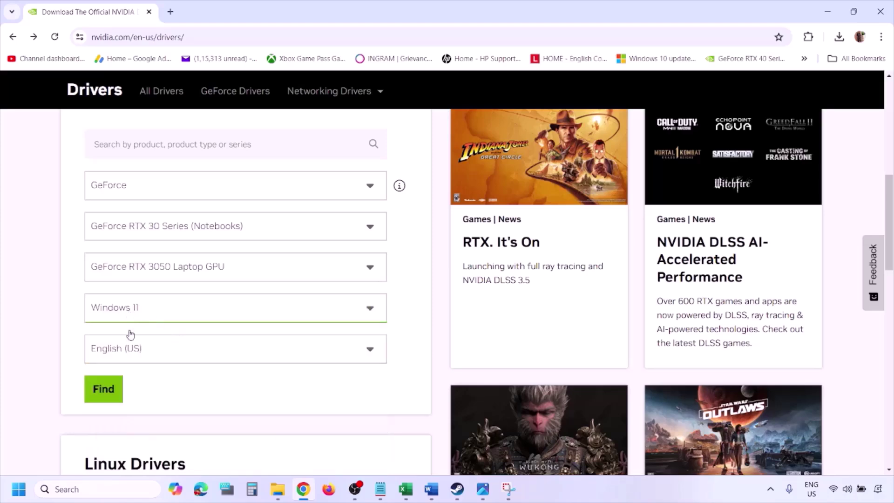
click(106, 393)
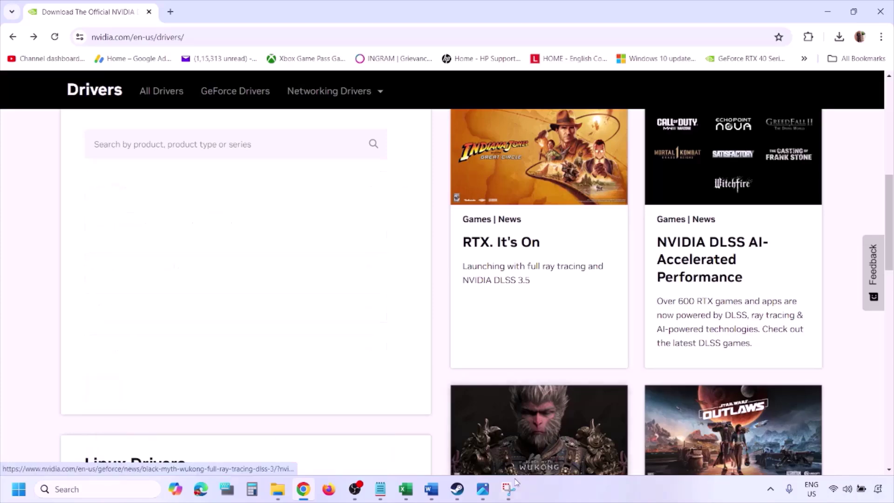
- Switch to Photos, view the NVIDIA driver download and installer images 1.png to 5.png, and bring up the Windows power options
click(482, 489)
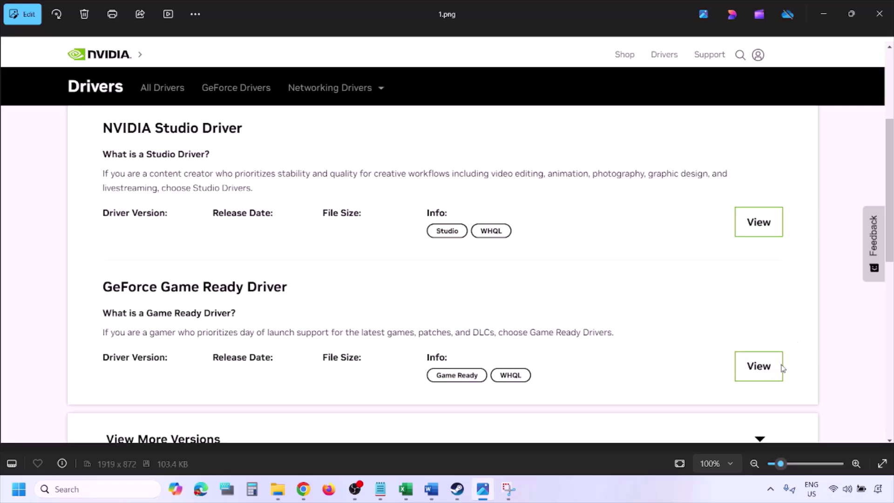
key(Right)
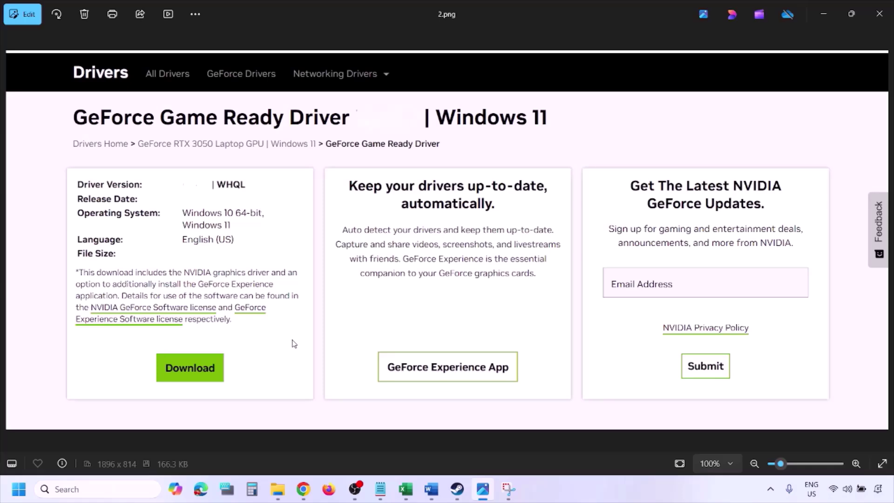
key(Right)
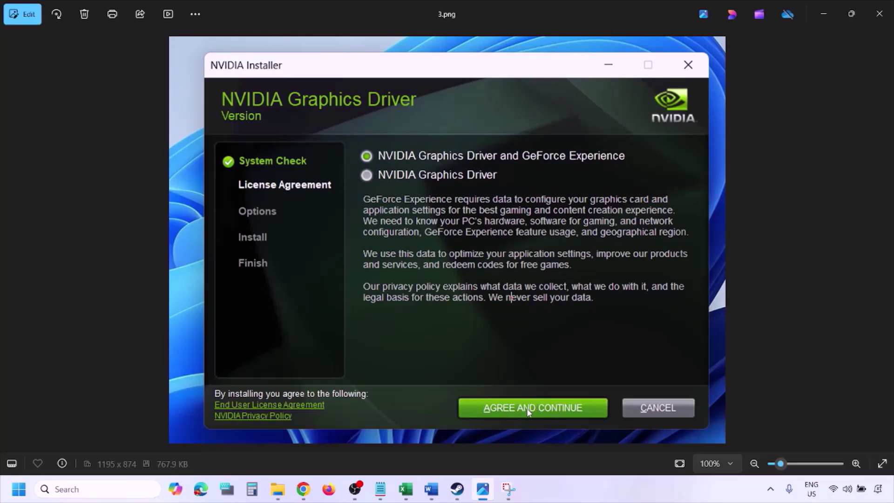
key(Right)
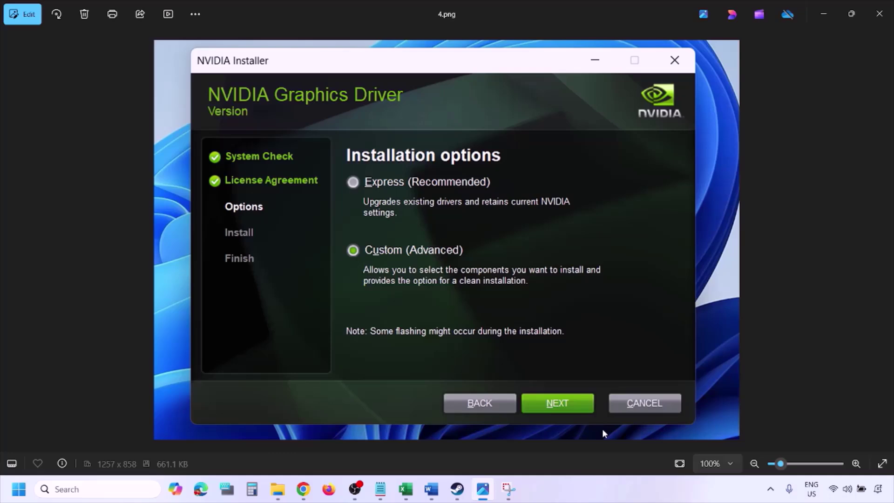
key(Right)
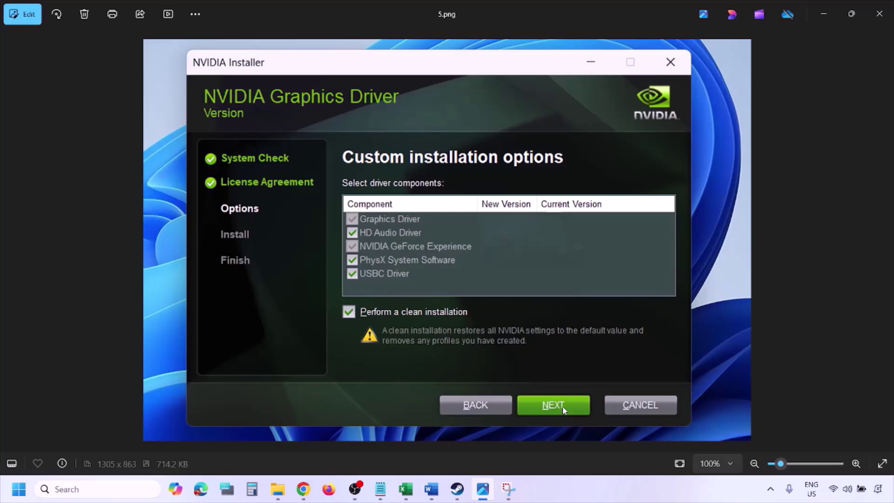
click(19, 488)
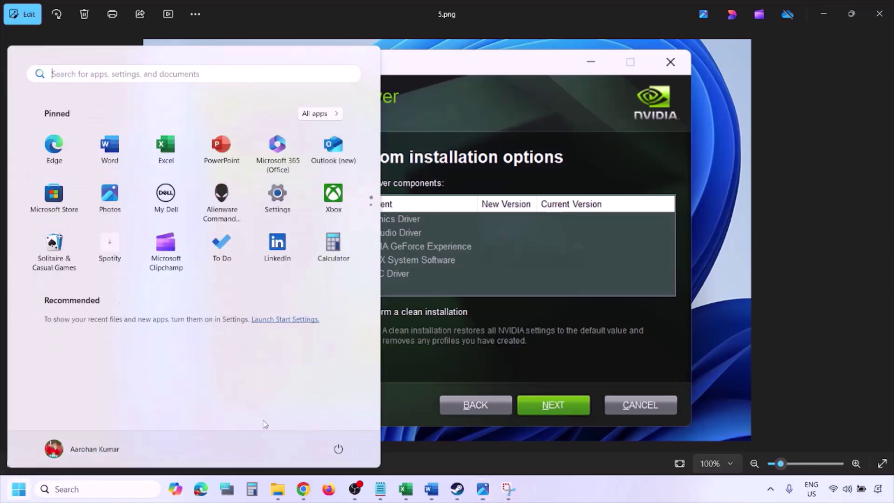
click(342, 451)
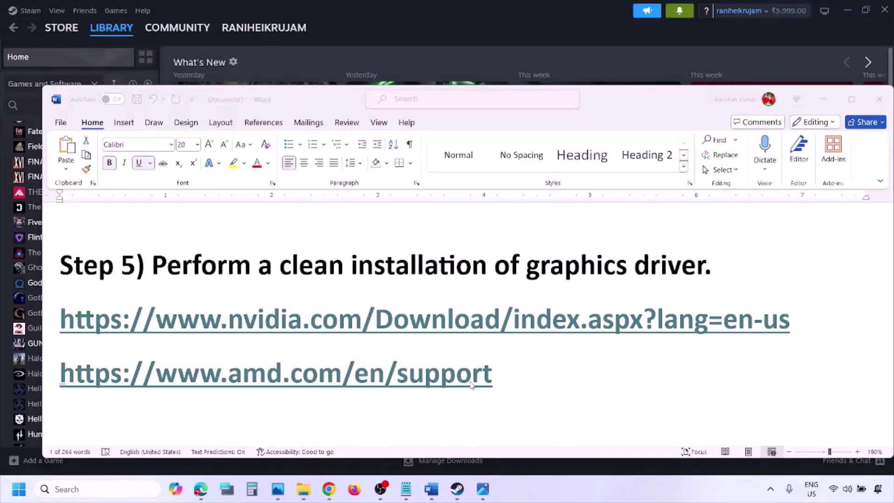
drag(509, 373, 183, 364)
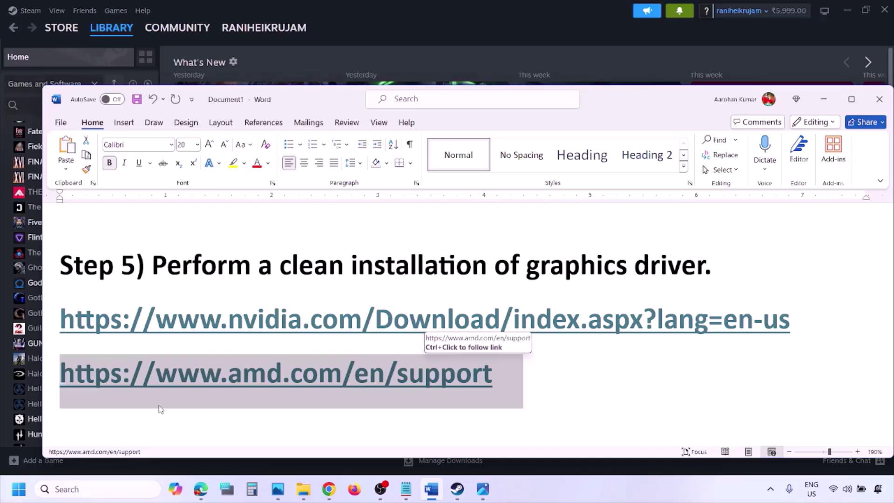
click(18, 489)
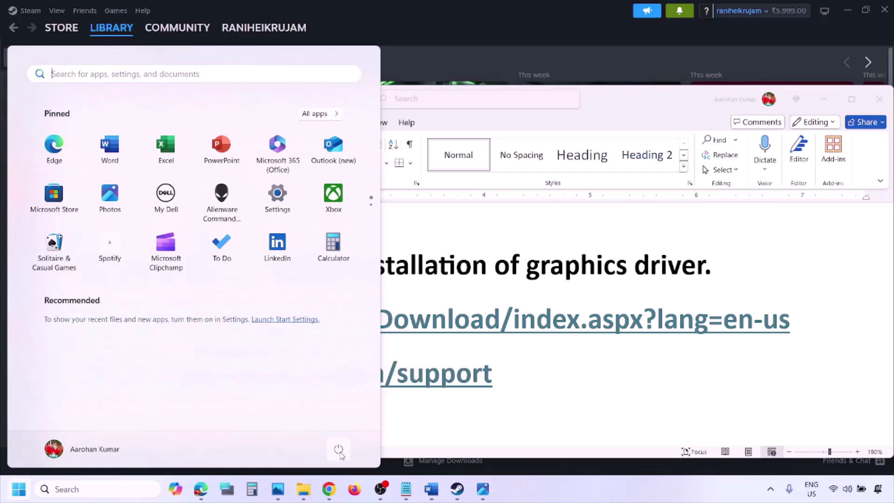
click(339, 449)
click(564, 493)
key(Delete)
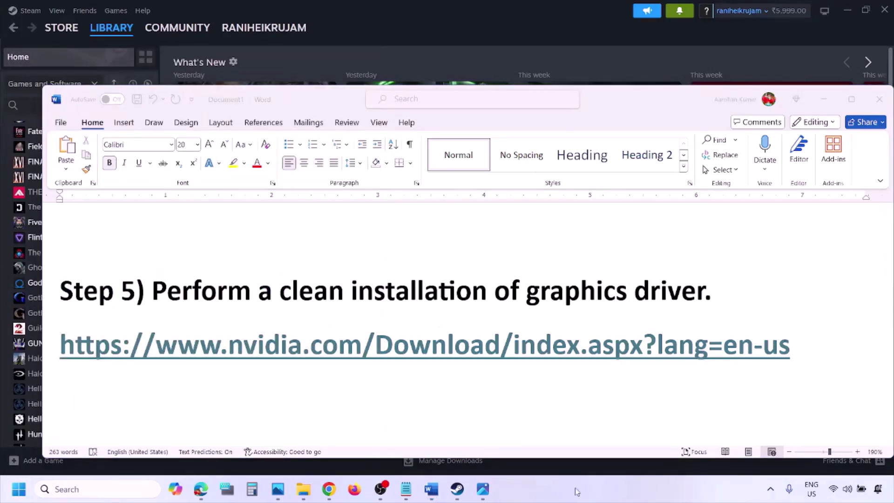
- Search Windows for "graphics" and open Graphics settings
scroll(419, 319, down, 4)
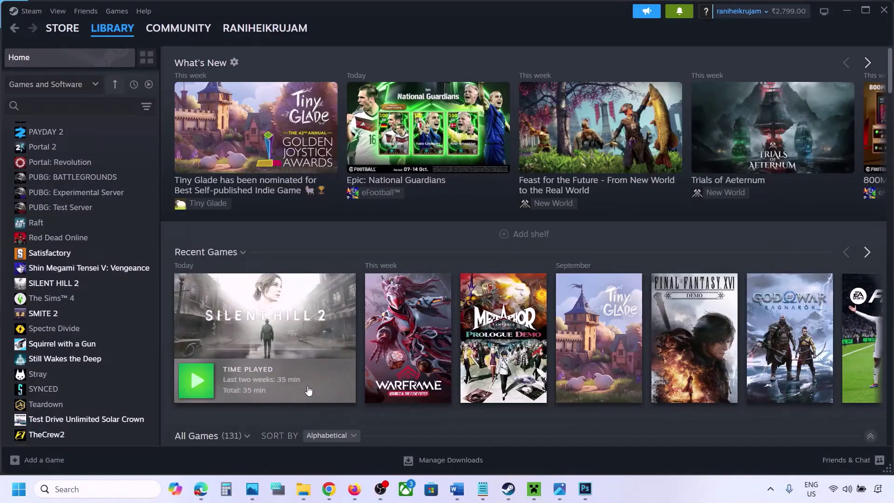
click(71, 488)
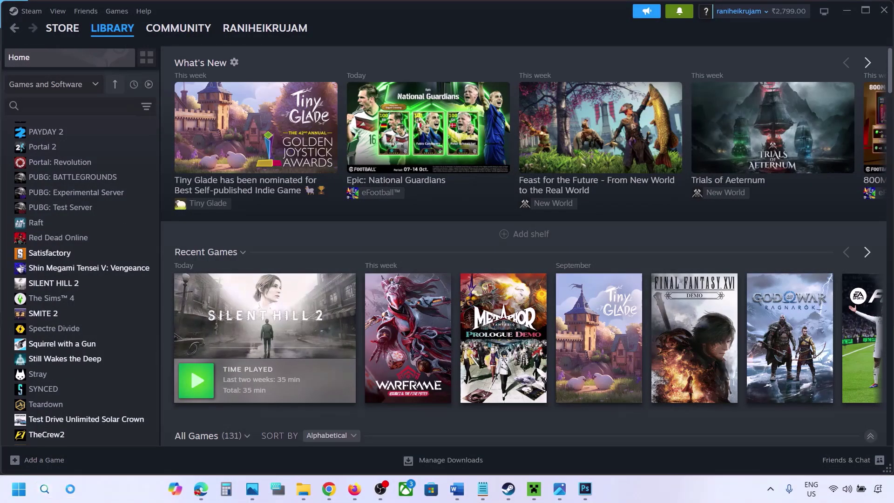
text(graphics)
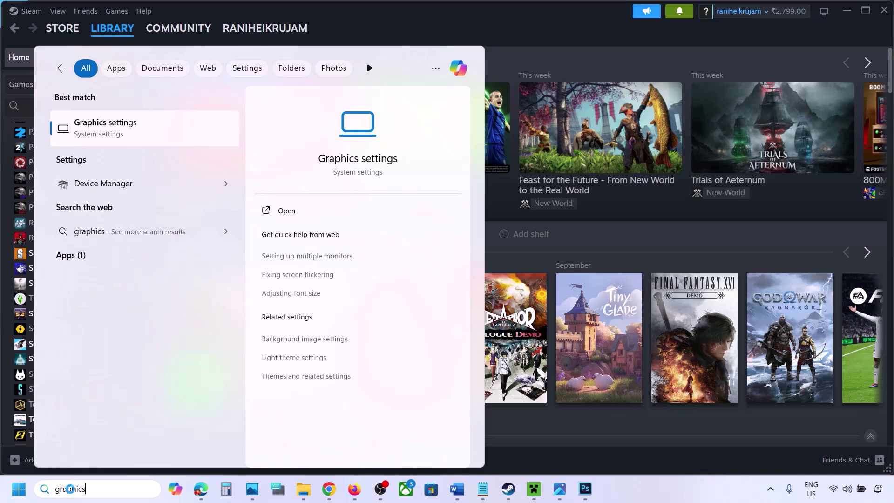
click(110, 133)
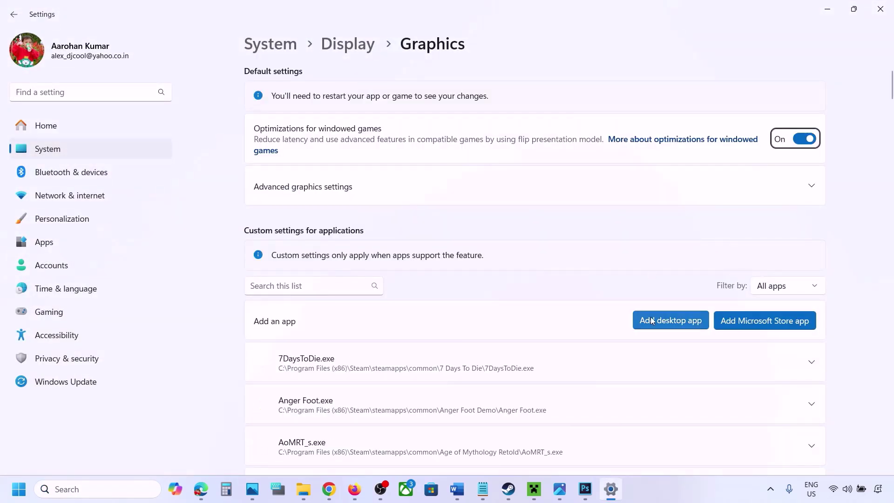
- Try to add a desktop app by browsing to the Steam steamapps\common folder, and cancel the file selection
click(675, 321)
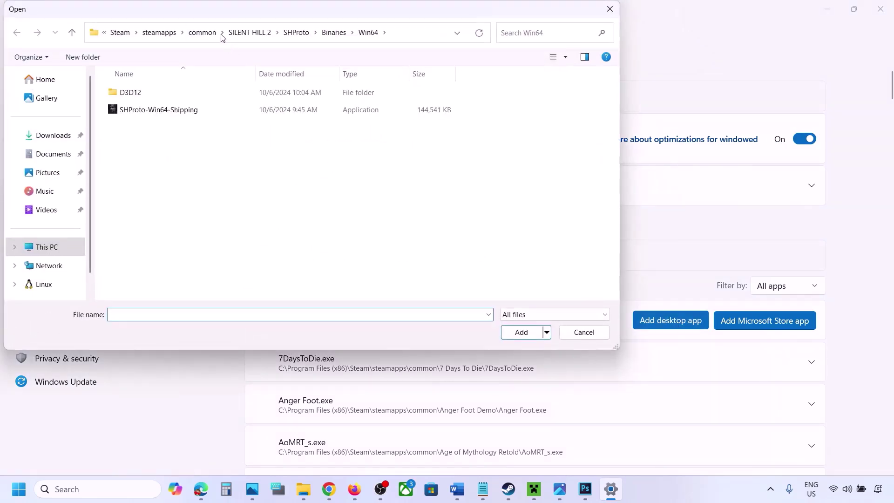
click(205, 33)
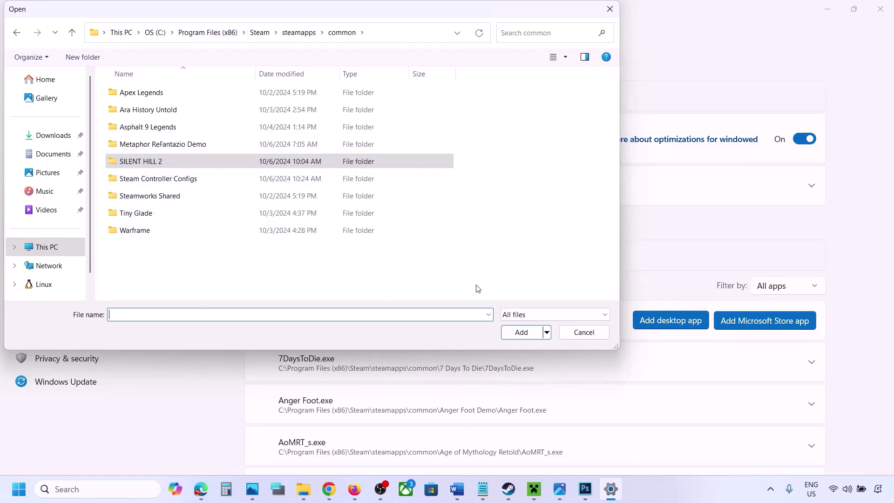
click(577, 332)
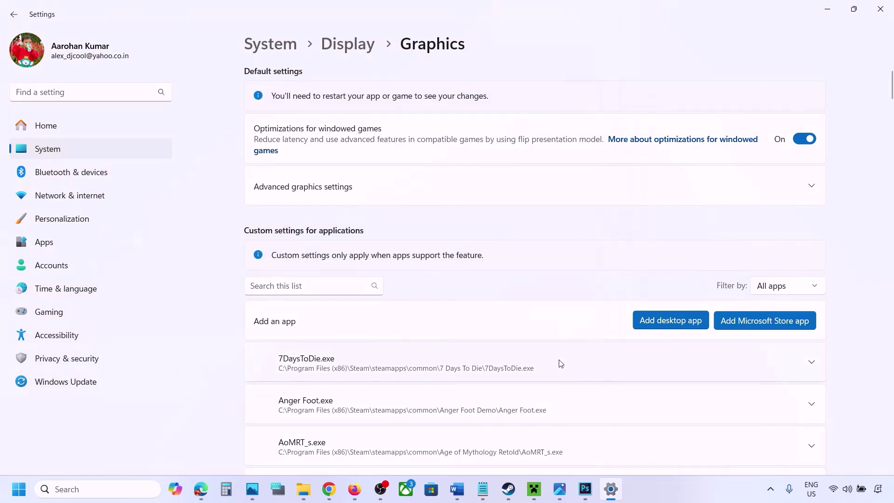
- Set the GPU preference of ChainedTogether-Win64-Shipping.exe to High Performance (NVIDIA GeForce RTX 3050 Laptop GPU)
scroll(560, 362, down, 2)
scroll(560, 363, down, 6)
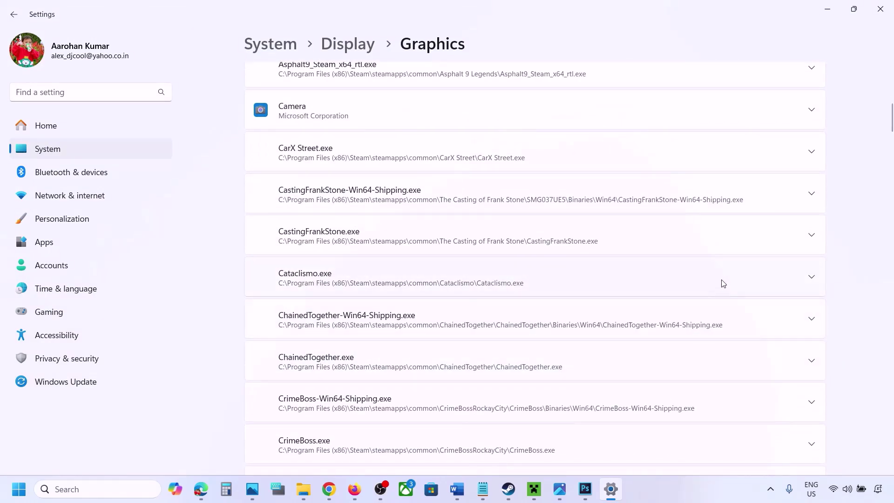
click(811, 321)
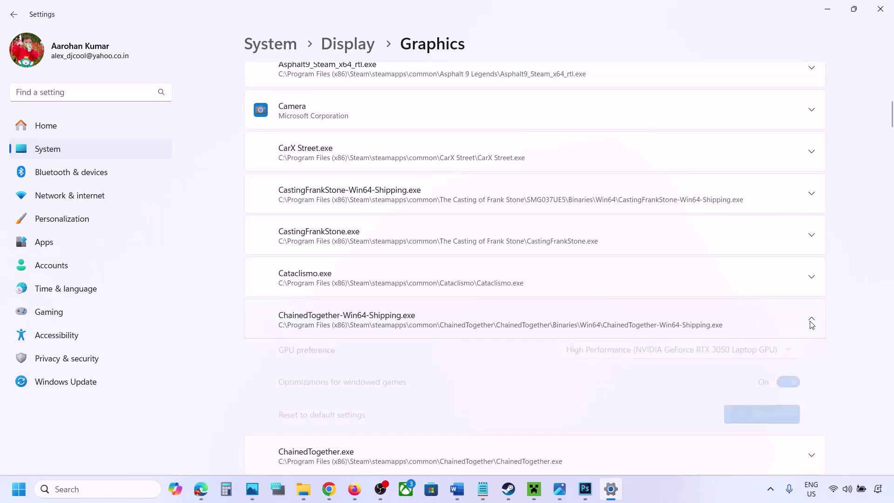
click(757, 358)
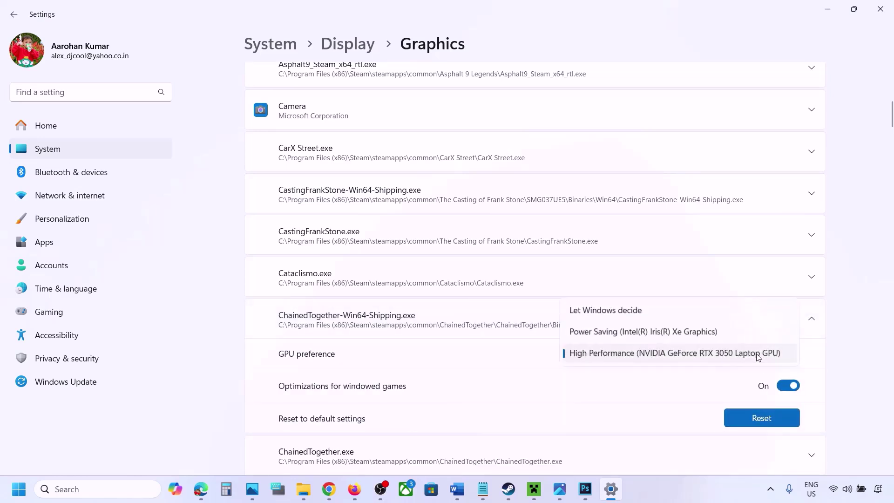
click(706, 353)
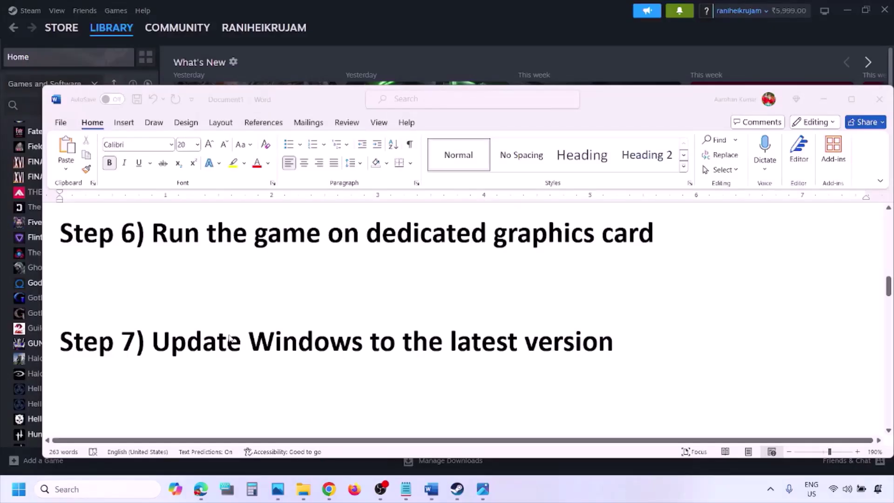
- Highlight the Step 7 text in the Word document, check for updates in Windows Update, and bring up the Windows power options
click(197, 334)
drag(152, 342, 604, 357)
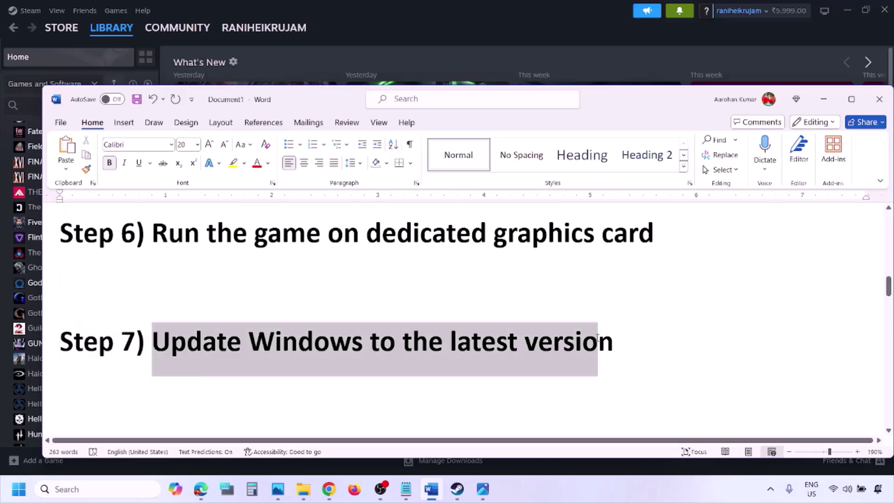
key(super+i)
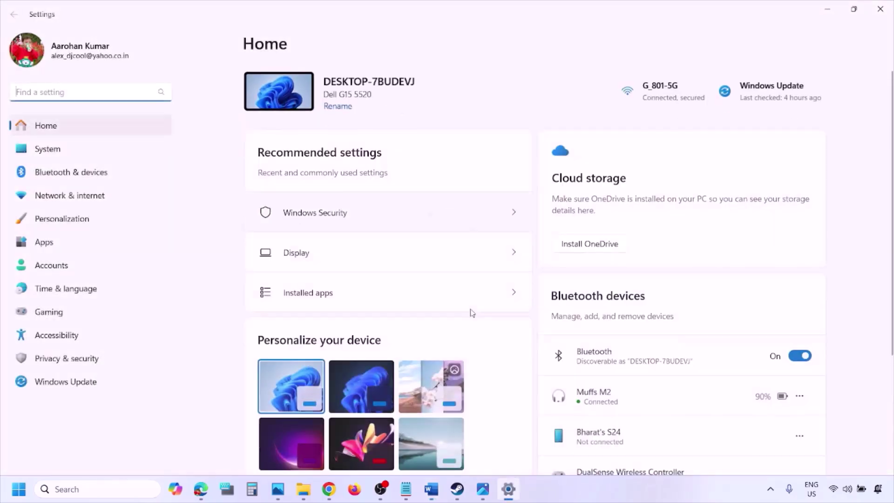
click(76, 384)
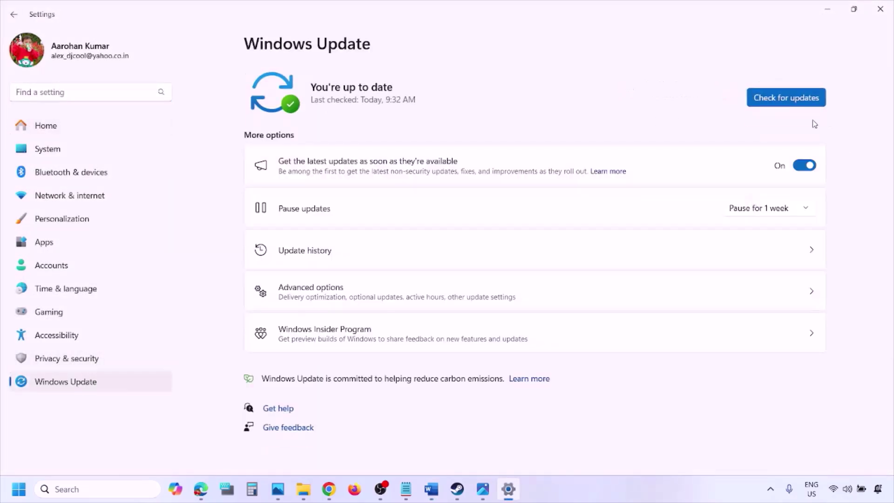
click(785, 97)
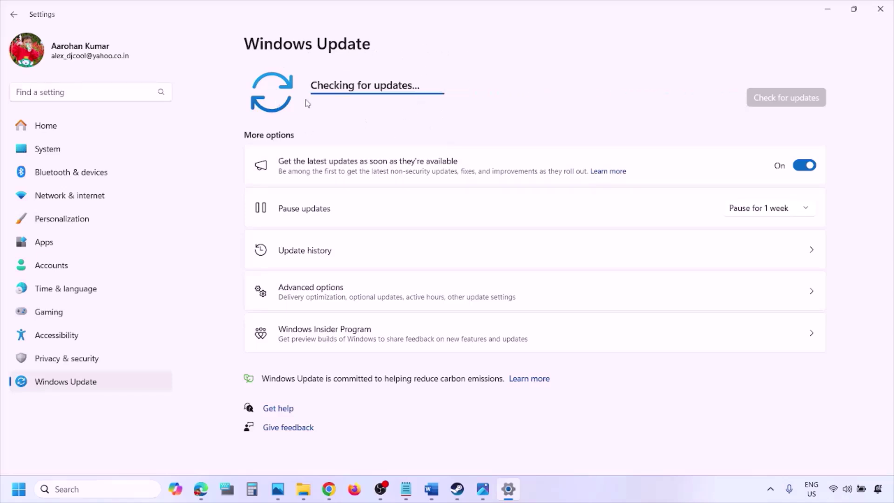
key(super)
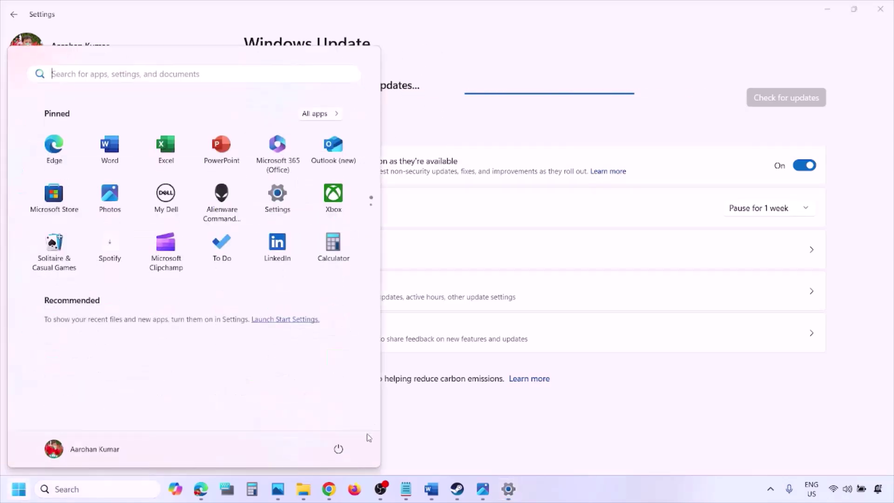
click(339, 448)
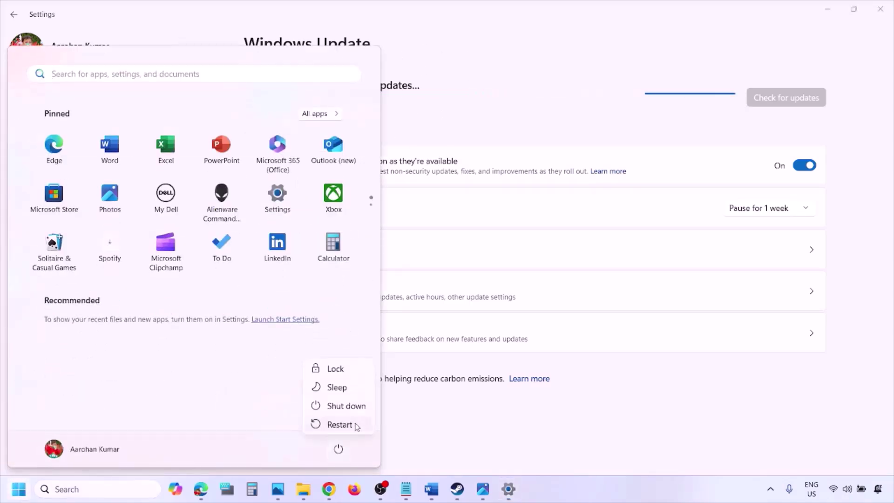
- Copy the Microsoft Visual C++ link under Step 8 in the Word document and open it in a new Chrome window
click(433, 496)
scroll(391, 364, down, 3)
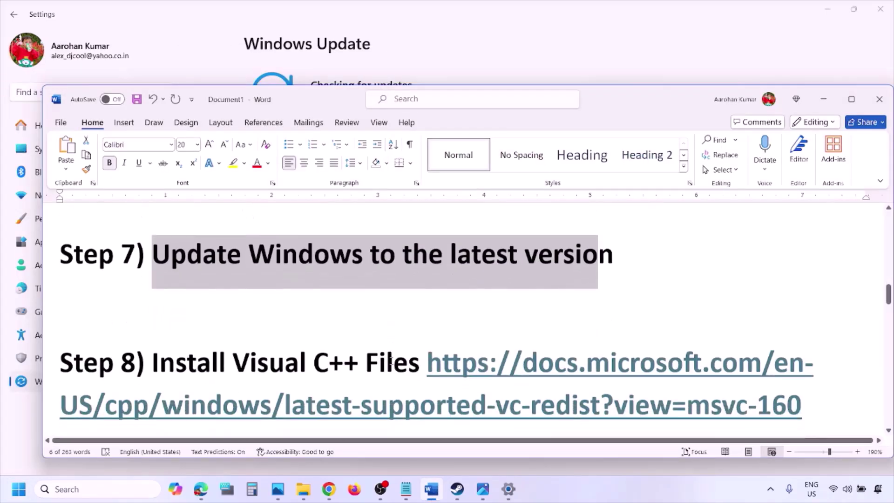
drag(815, 388, 490, 346)
key(ctrl+c)
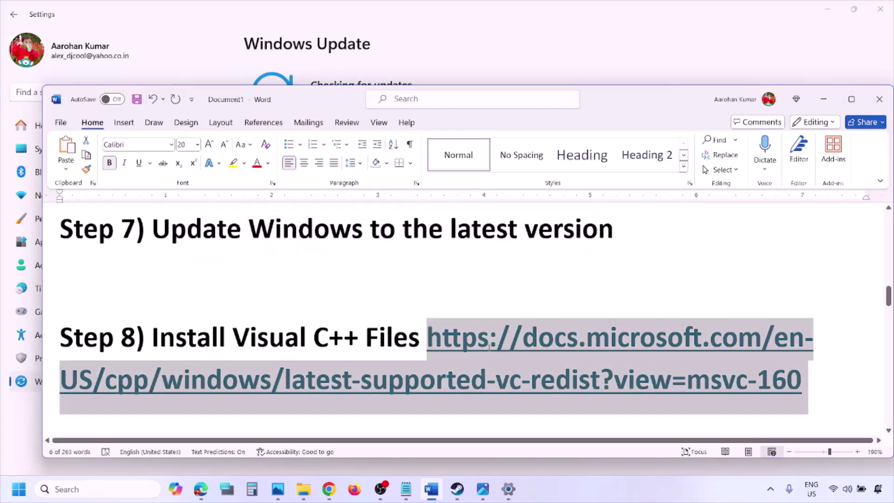
right_click(329, 488)
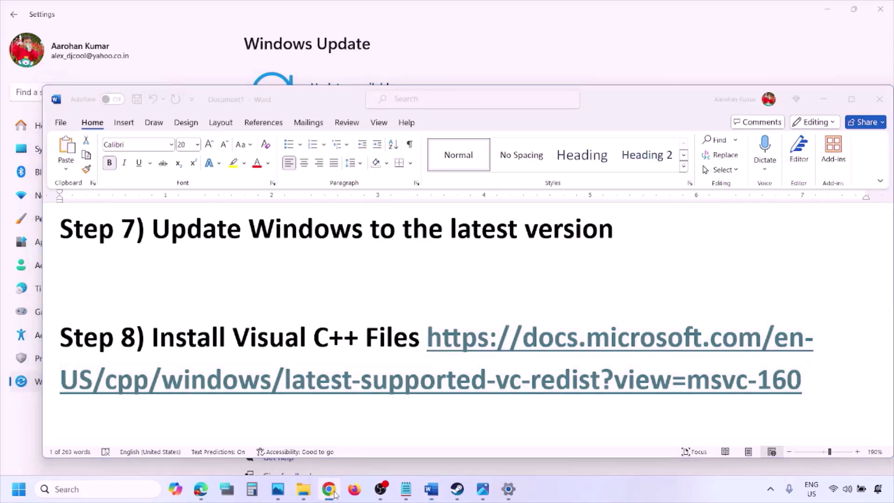
click(292, 380)
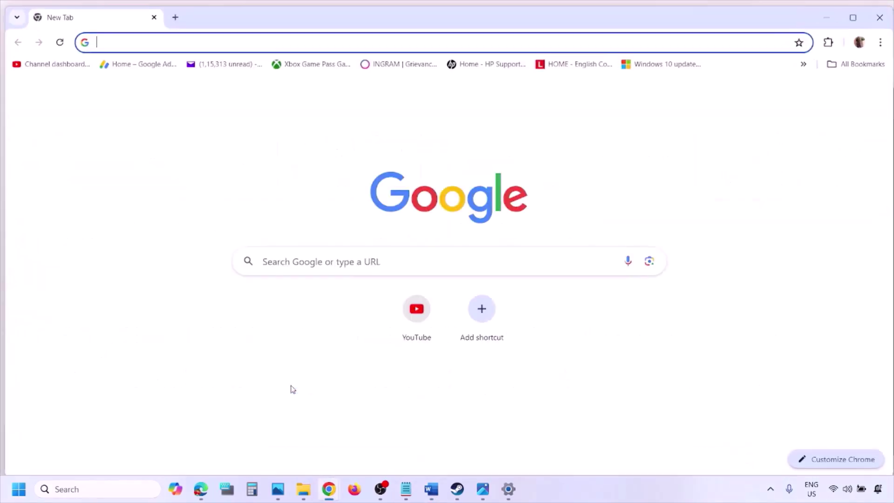
key(ctrl+v)
key(Return)
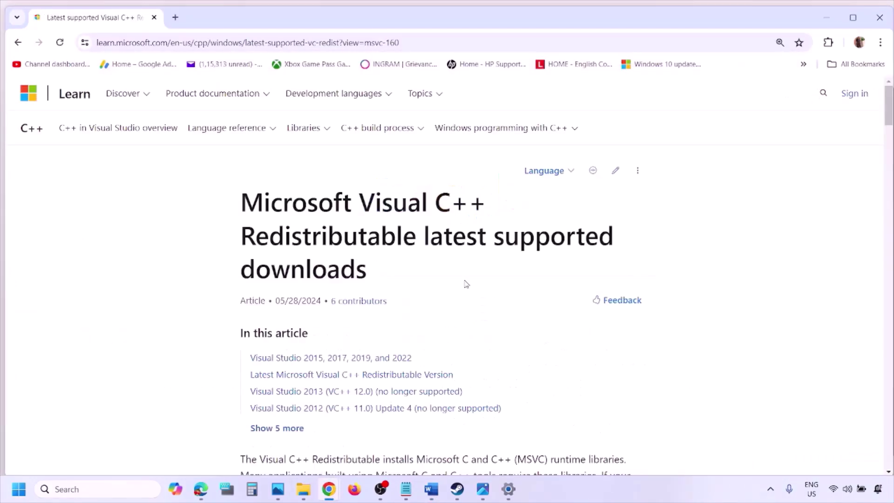
- Download the X86 Visual C++ Redistributable from the latest version table, run the installer and start its repair
scroll(389, 272, down, 6)
scroll(388, 271, down, 4)
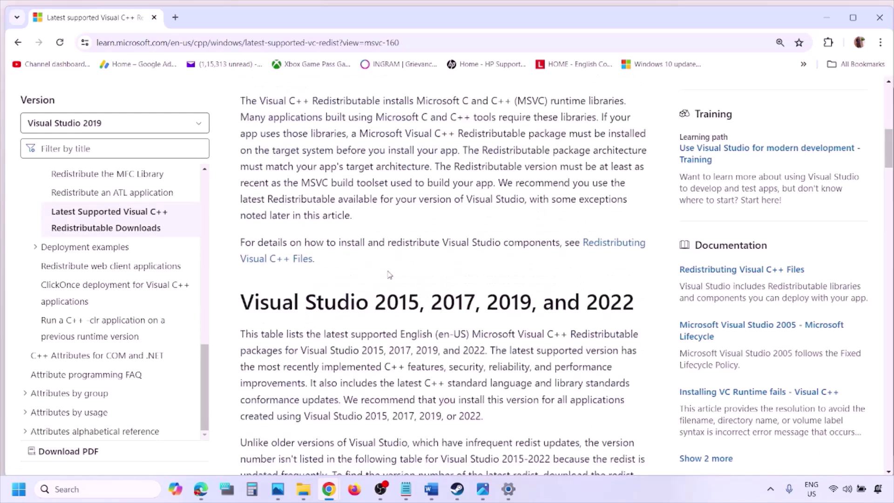
drag(285, 252, 600, 249)
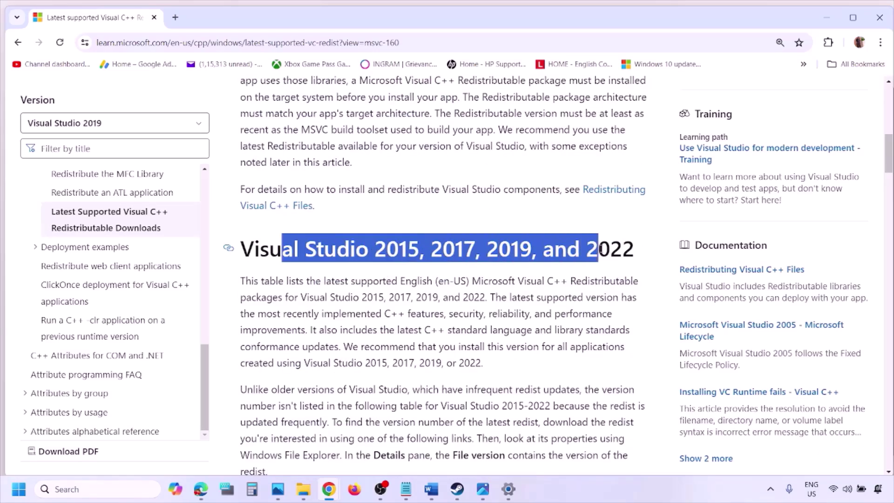
scroll(391, 333, down, 11)
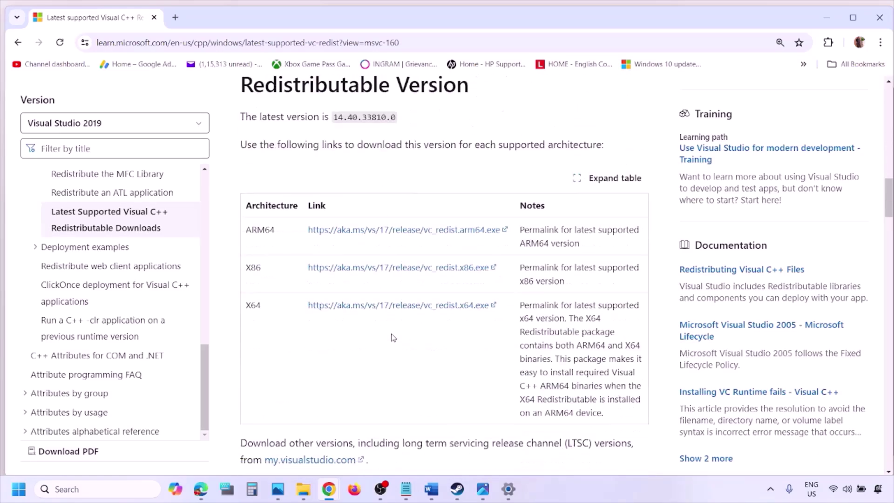
double_click(253, 268)
double_click(253, 305)
double_click(253, 267)
shift+click(439, 278)
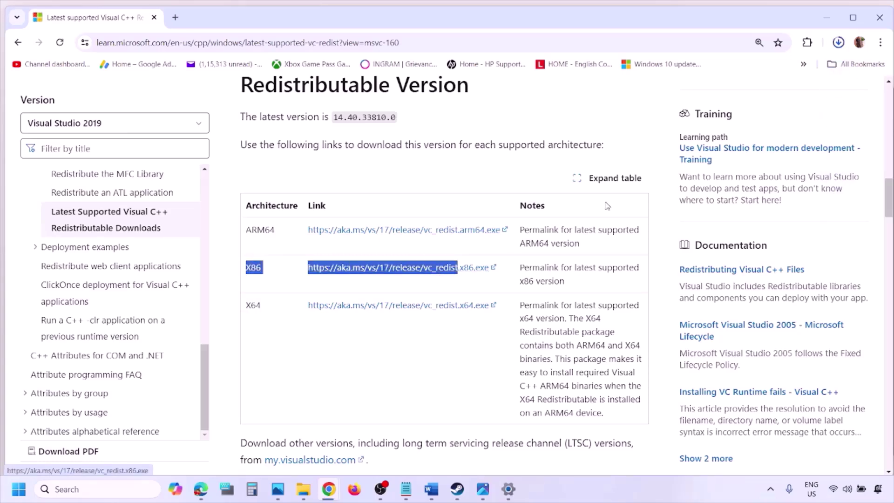
click(741, 70)
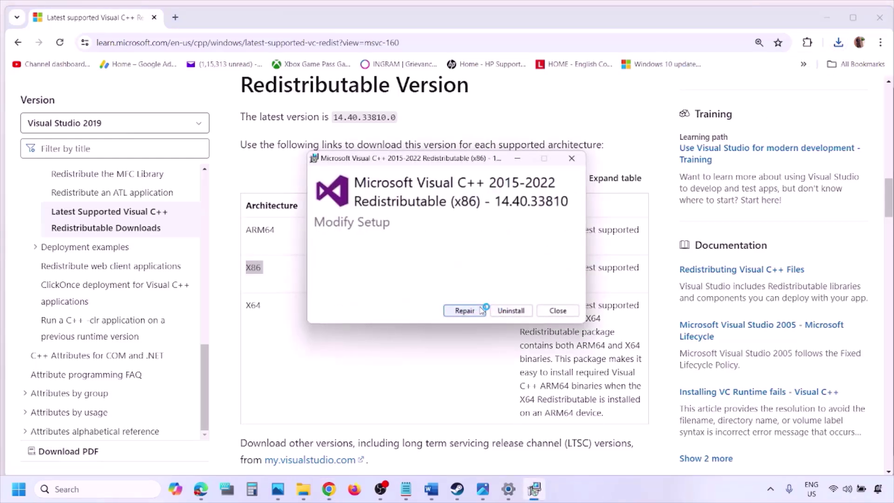
click(479, 310)
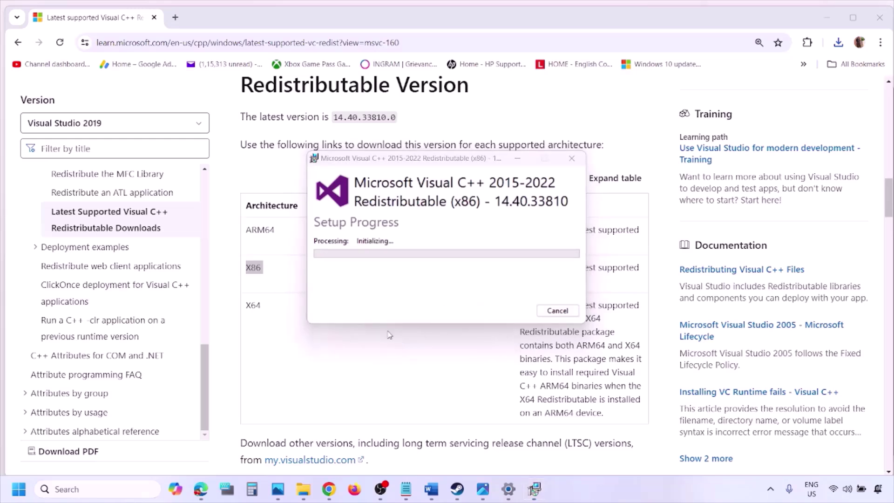
- Download the X64 Visual C++ Redistributable from the same table, run VC_redist.x64.exe and start its repair
double_click(252, 306)
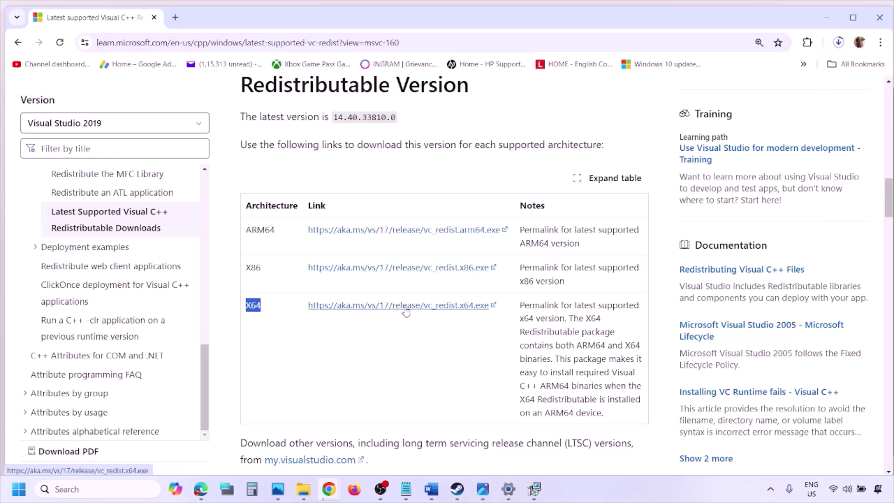
click(536, 496)
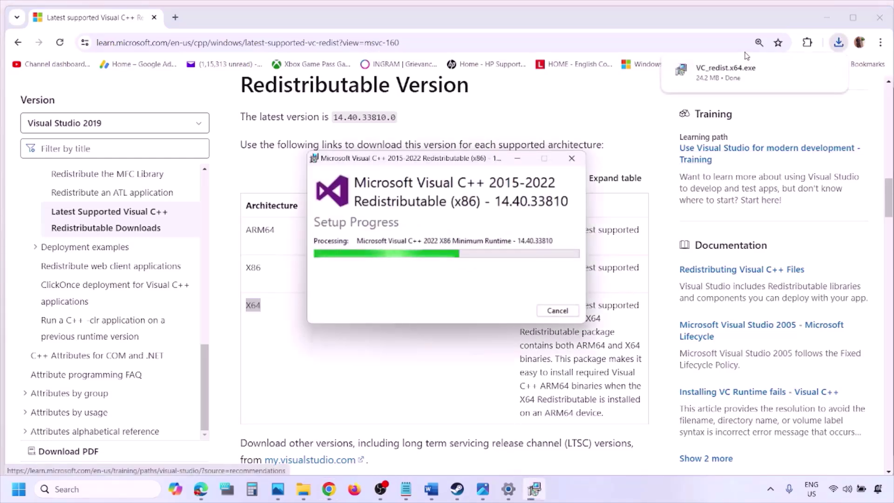
click(746, 79)
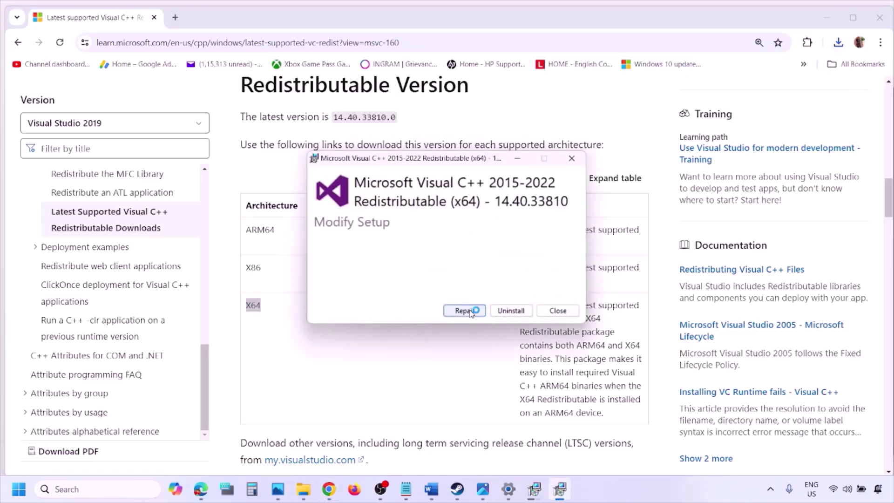
click(466, 311)
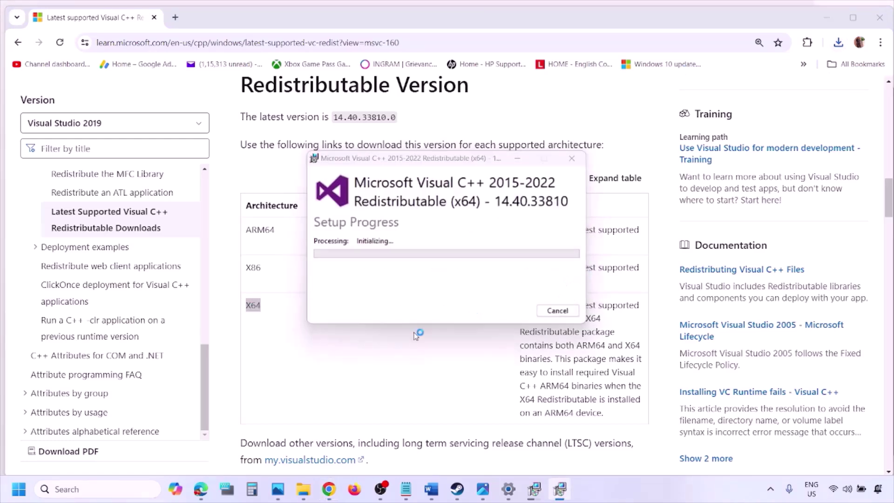
- Place the x86 and x64 redistributable setup windows side by side, and return to the download page
click(534, 489)
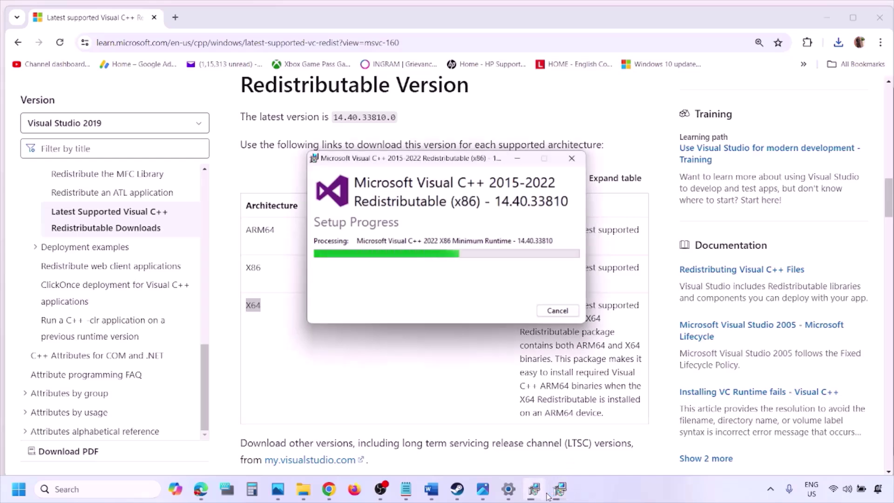
drag(491, 158, 283, 198)
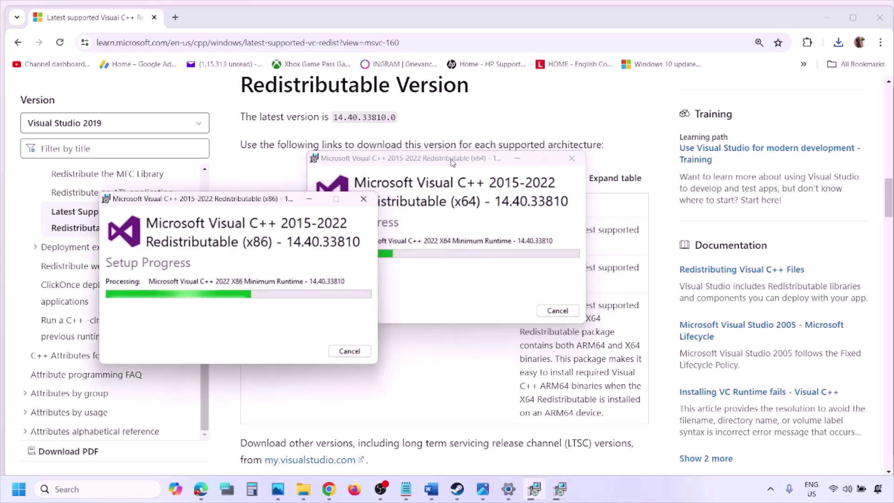
drag(418, 165, 531, 208)
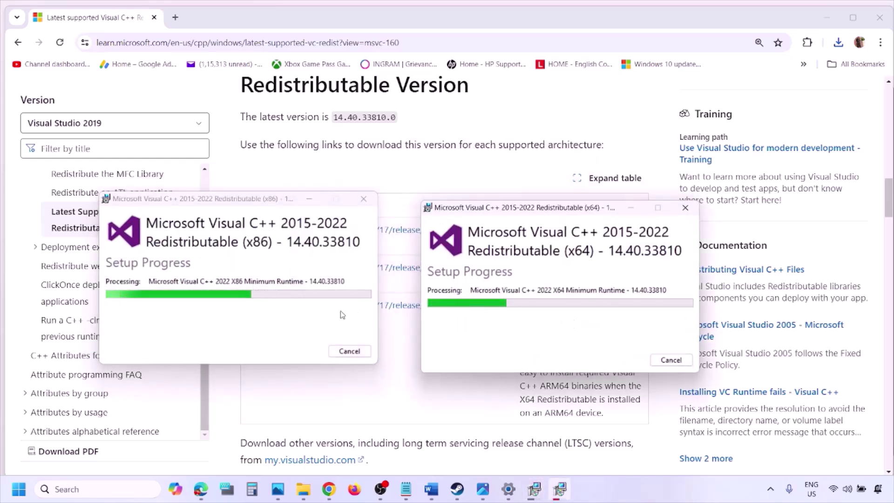
click(393, 403)
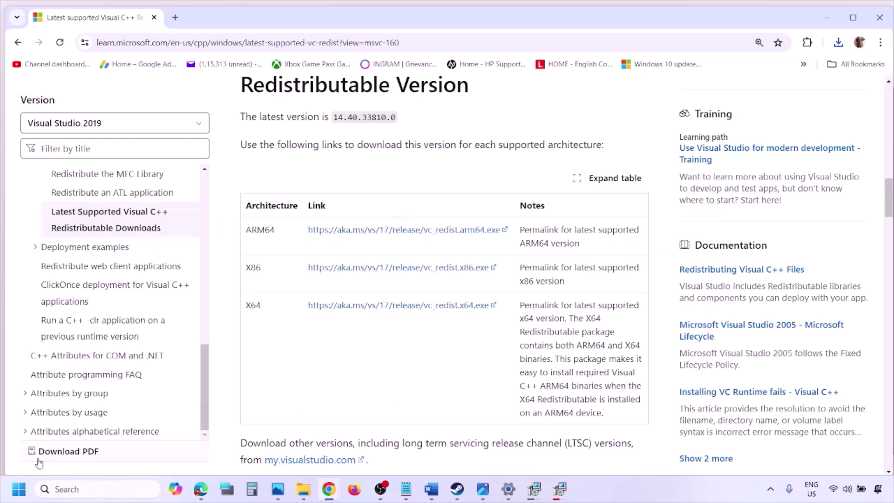
- Show the Windows power options with Restart, and dismiss them without choosing one
click(19, 489)
click(338, 449)
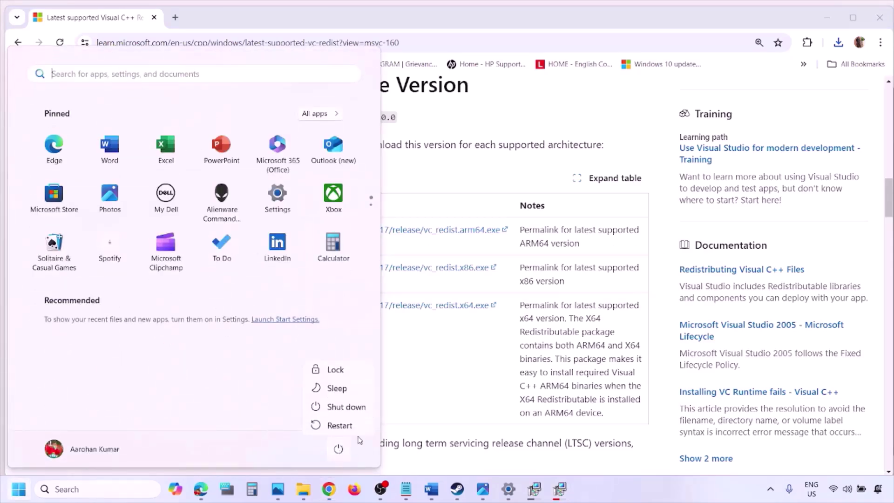
key(Escape)
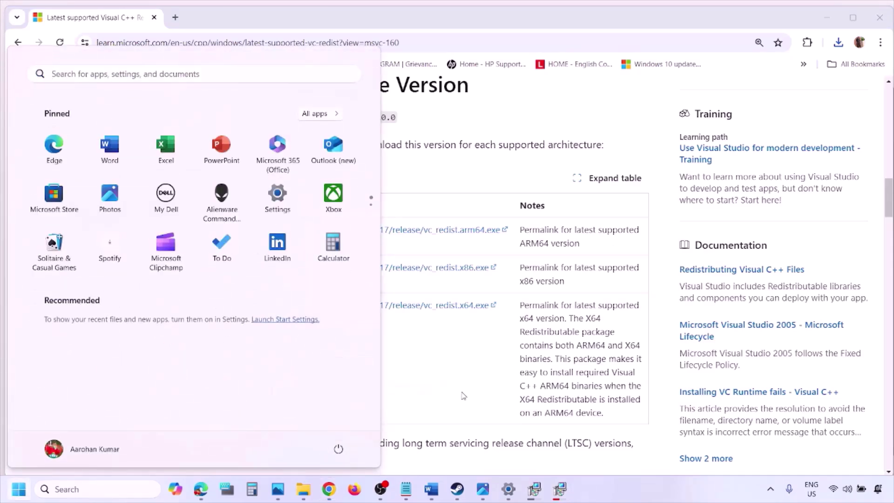
click(463, 396)
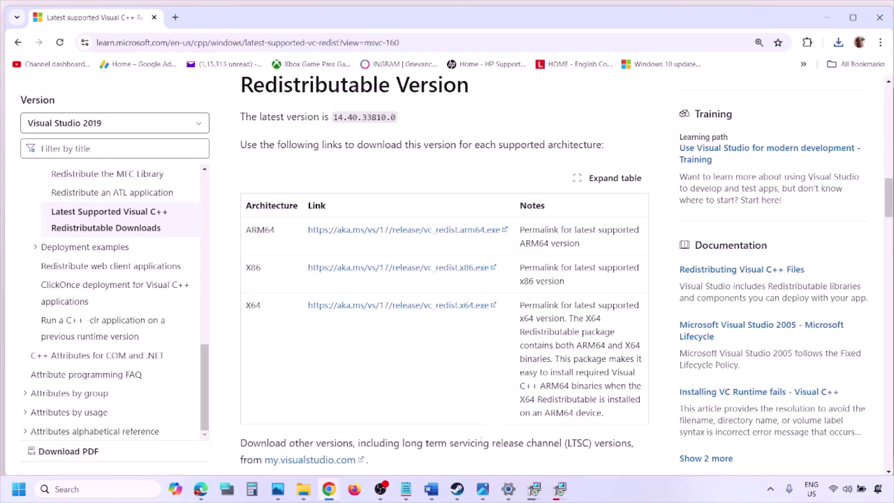
- Switch to the Word document, go to Step 9 about unplugging external devices, and maximize the window
click(431, 488)
scroll(383, 316, down, 3)
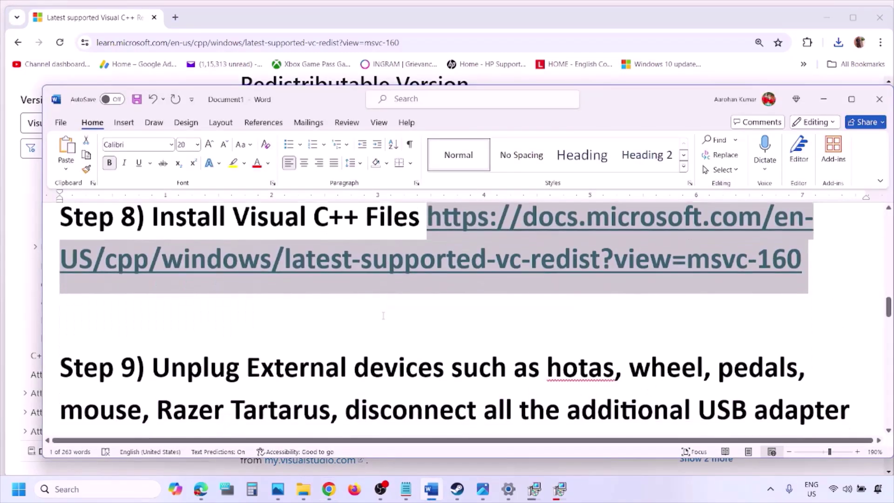
scroll(383, 316, down, 2)
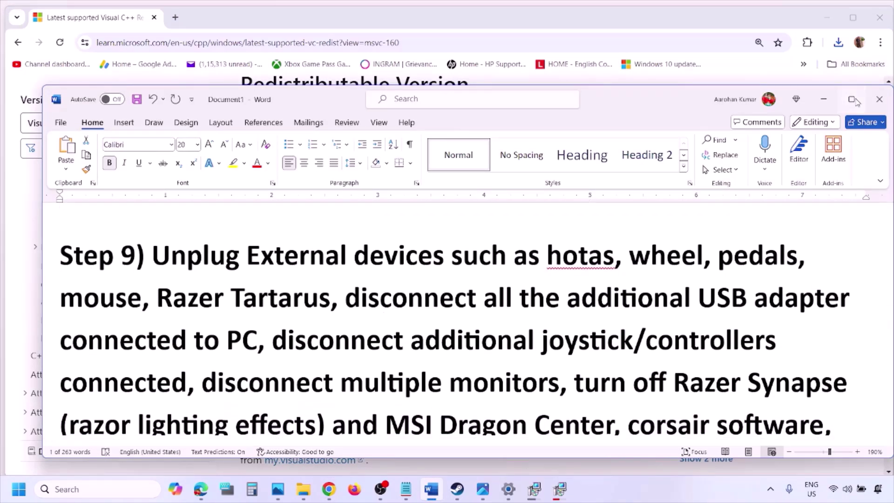
click(852, 100)
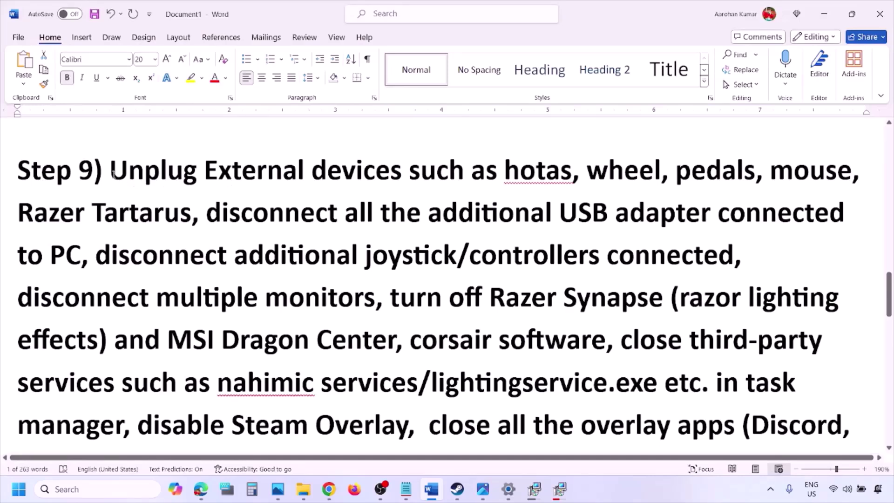
- Highlight the Step 9 instructions on unplugging external devices and USB adapters, disconnecting additional joystick/controllers, and disconnecting multiple monitors
drag(314, 148, 717, 219)
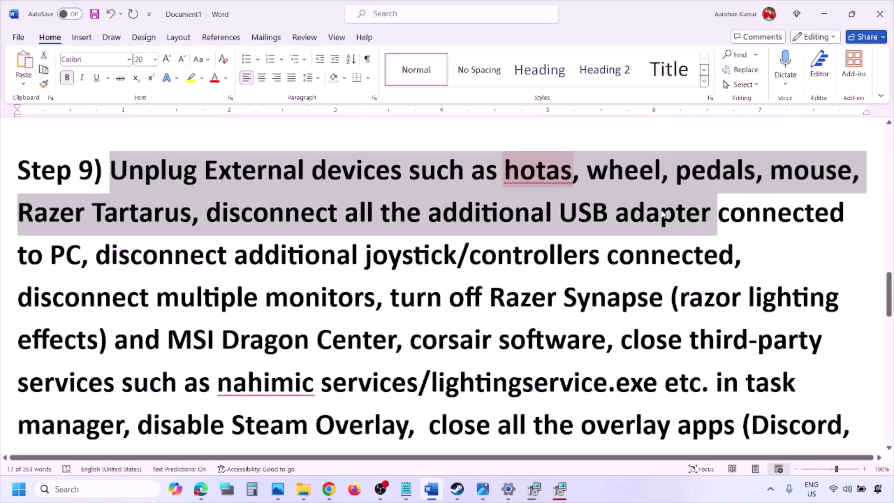
click(662, 211)
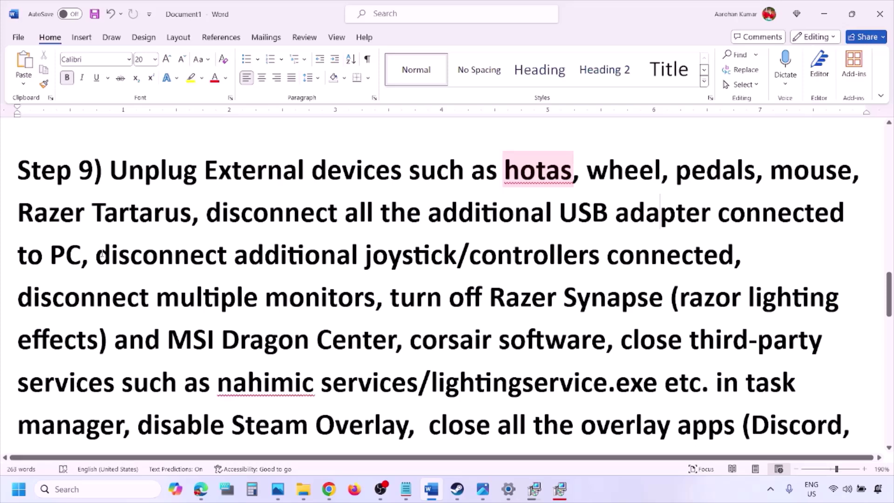
drag(102, 254, 734, 257)
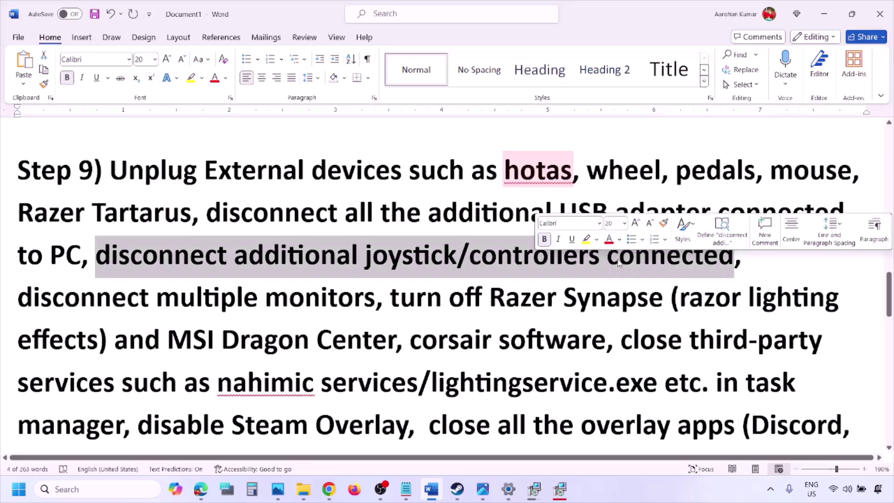
click(594, 278)
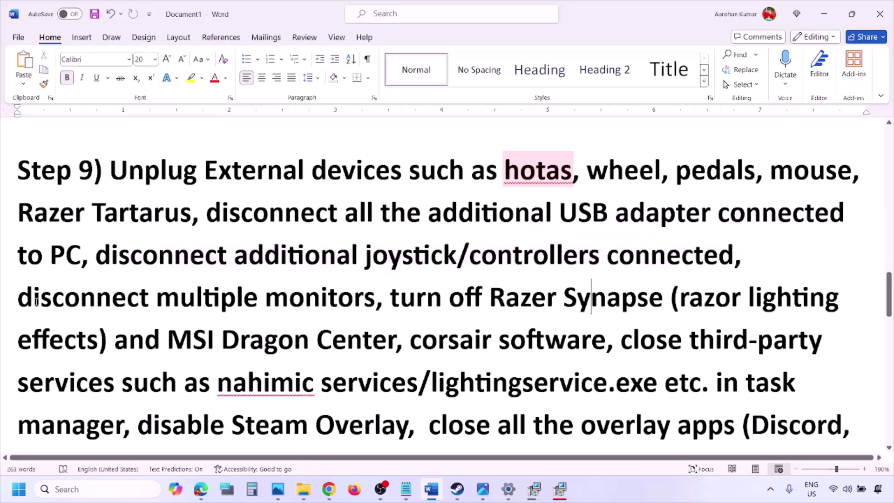
drag(31, 299, 308, 302)
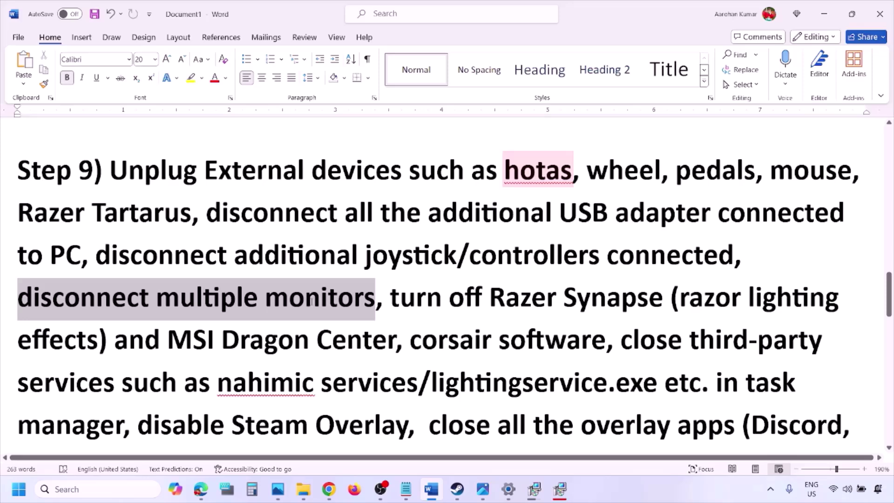
- Highlight the Step 9 instructions from turning off Razer Synapse and third-party services to "disable Steam Overlay"
scroll(393, 248, down, 1)
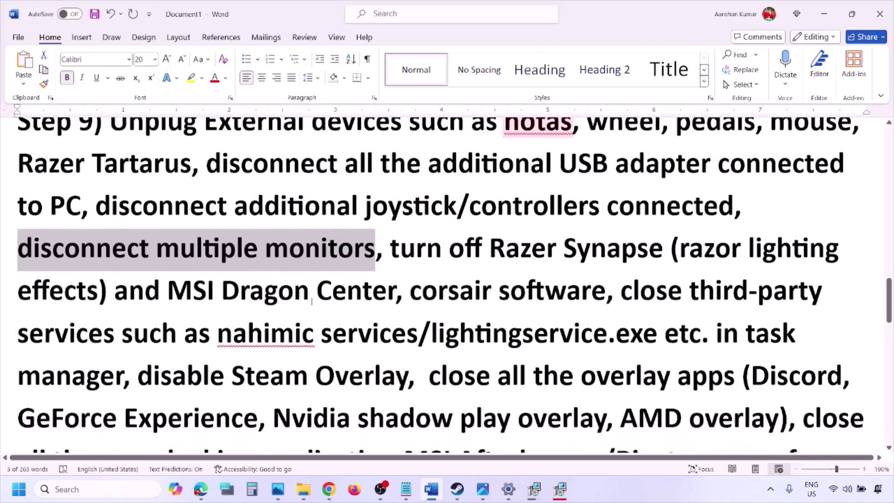
drag(394, 243, 407, 322)
scroll(131, 370, down, 1)
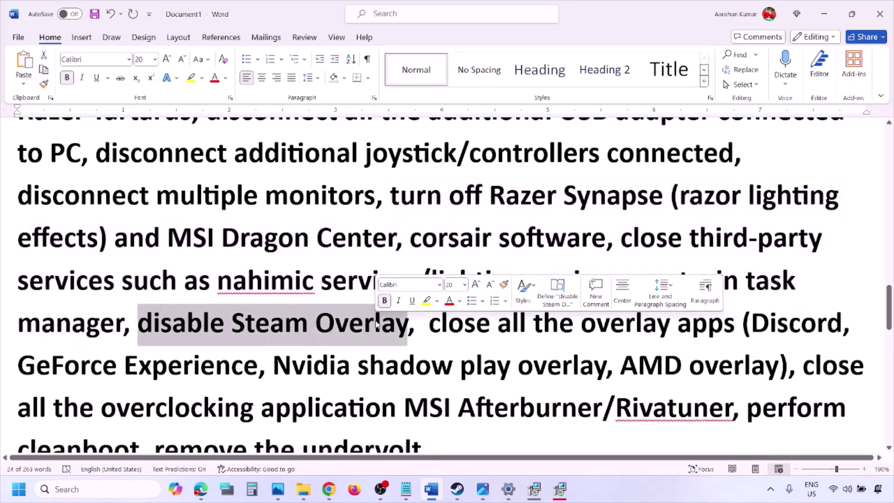
- View the 0.png screenshot of the game's Properties option in the Steam library, and go to the next image
click(618, 494)
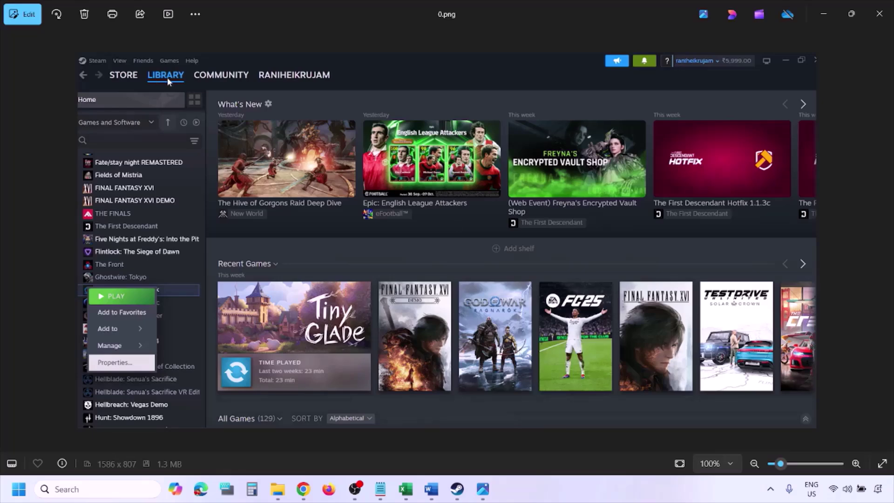
key(ctrl+plus)
key(ctrl+minus)
key(Right)
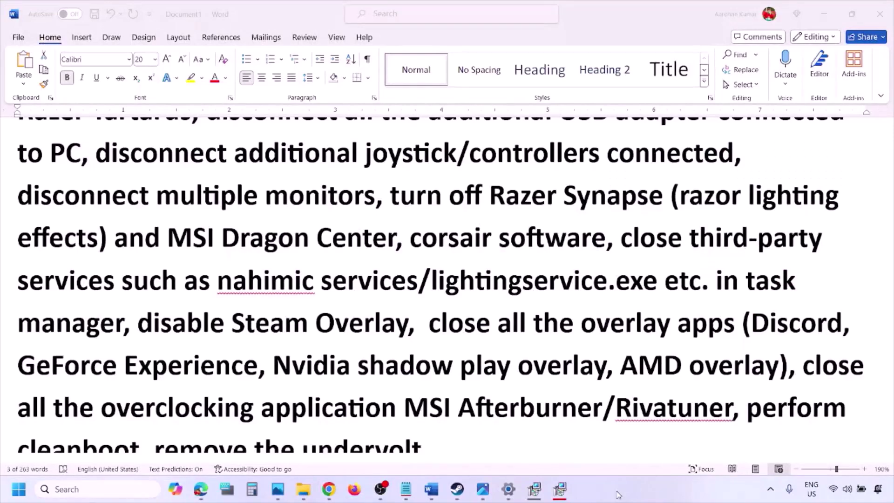
- Switch to Discord's Game Overlay settings and turn off "Enable in-game overlay"
scroll(533, 370, down, 2)
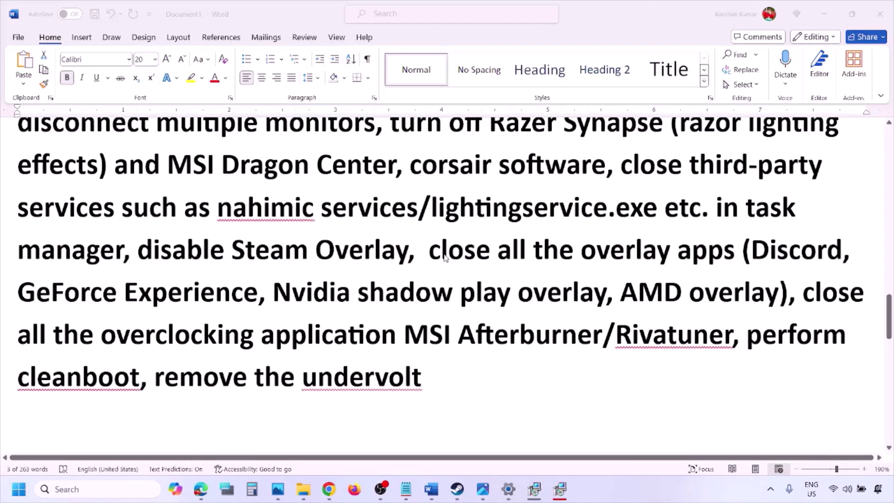
key(alt+Tab)
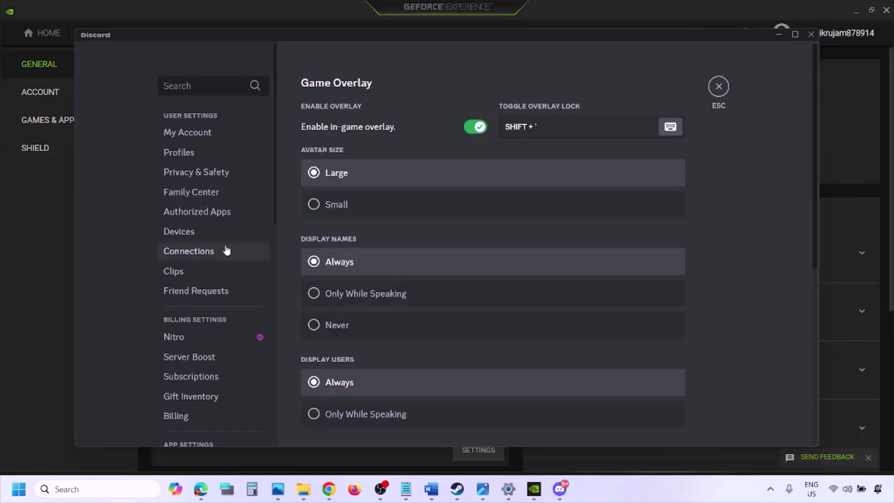
scroll(220, 251, down, 10)
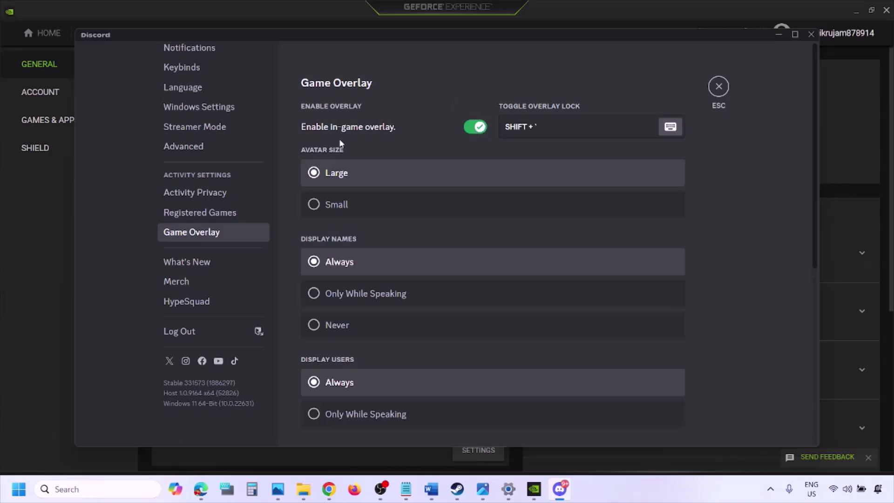
click(474, 126)
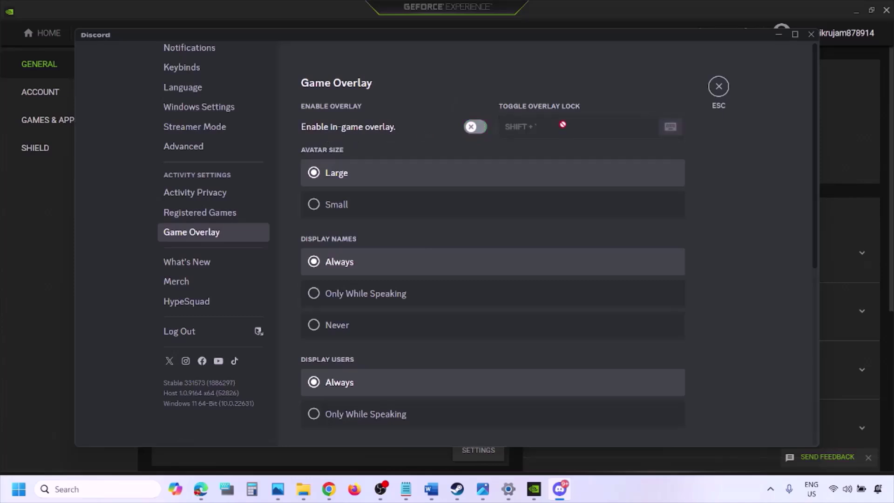
- Switch to GeForce Experience, turn off the In-Game Overlay in the general settings, and return to the Word document
click(536, 491)
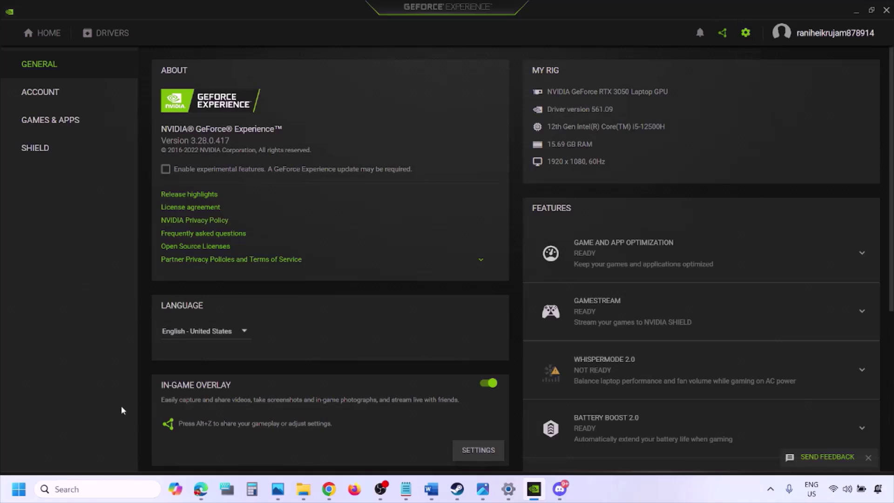
click(488, 385)
click(431, 489)
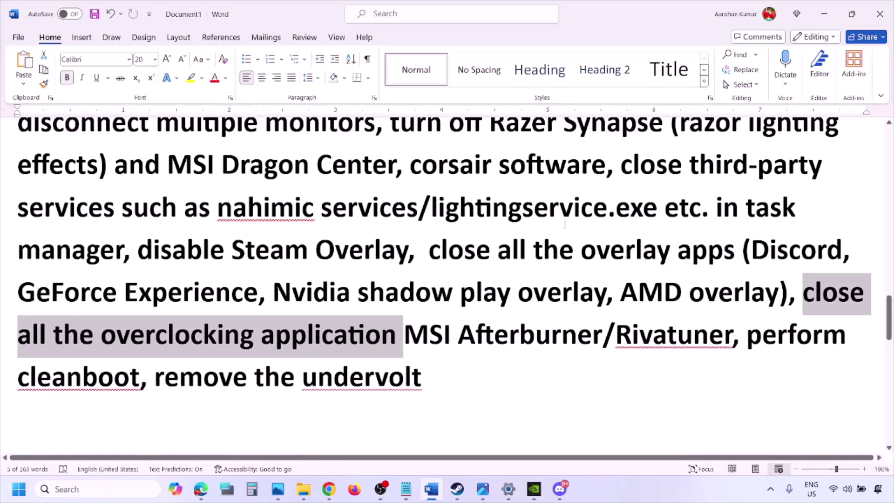
- Highlight the instruction "close all the overlay apps" in Step 9
scroll(641, 165, up, 2)
scroll(449, 272, down, 2)
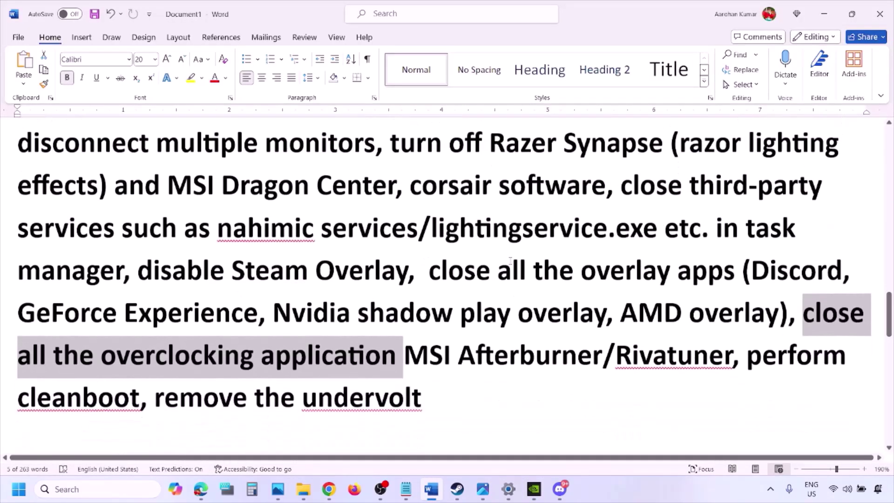
drag(441, 273, 698, 279)
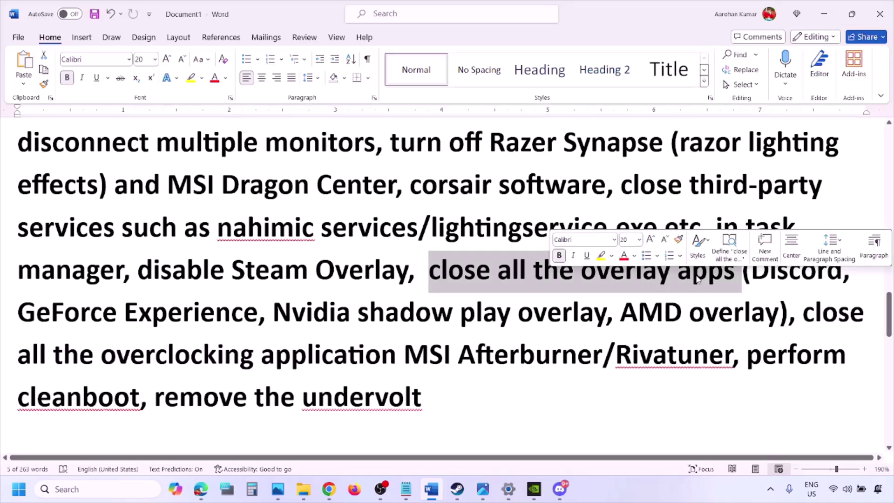
click(490, 274)
drag(429, 272, 740, 278)
- Quit Discord and exit the NVIDIA background app from the hidden notification icons
click(771, 492)
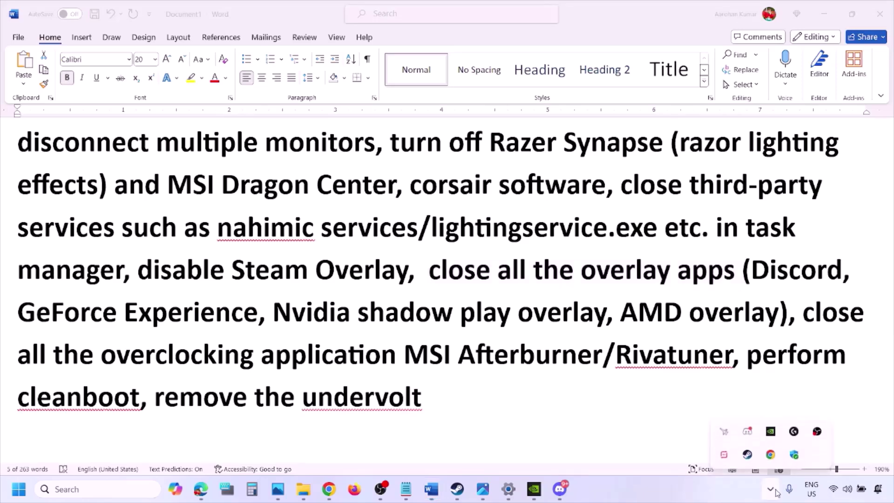
right_click(748, 434)
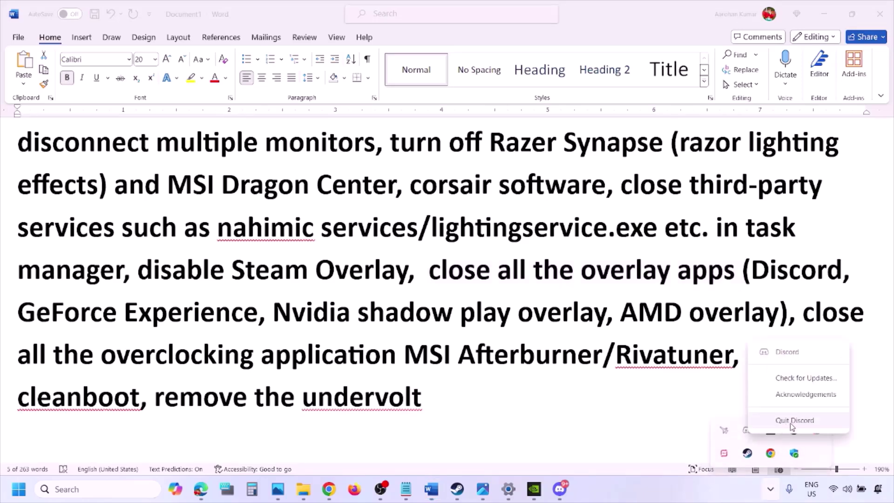
click(794, 420)
right_click(747, 433)
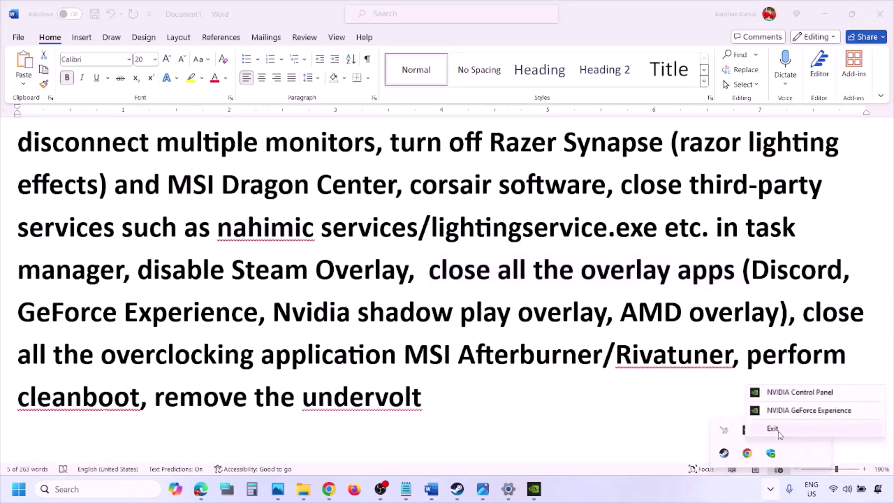
click(778, 434)
- Quit Logitech G HUB and the pink-icon background app among the hidden notification icons
right_click(747, 433)
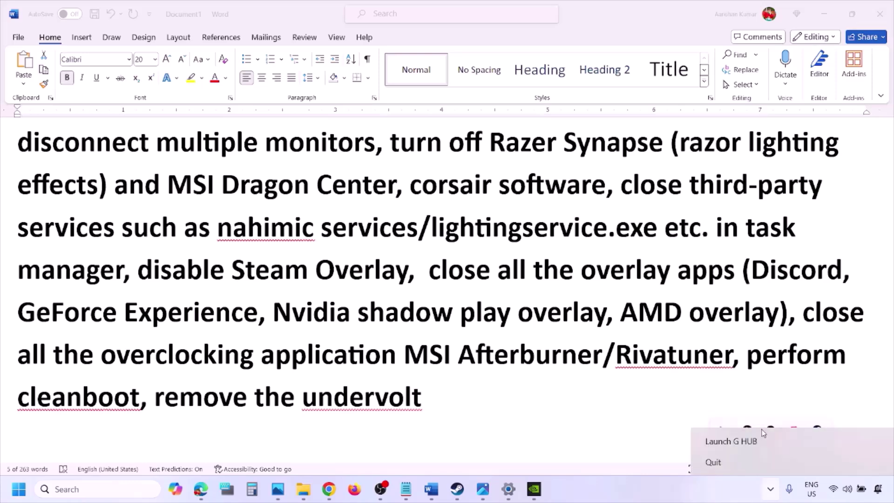
click(738, 462)
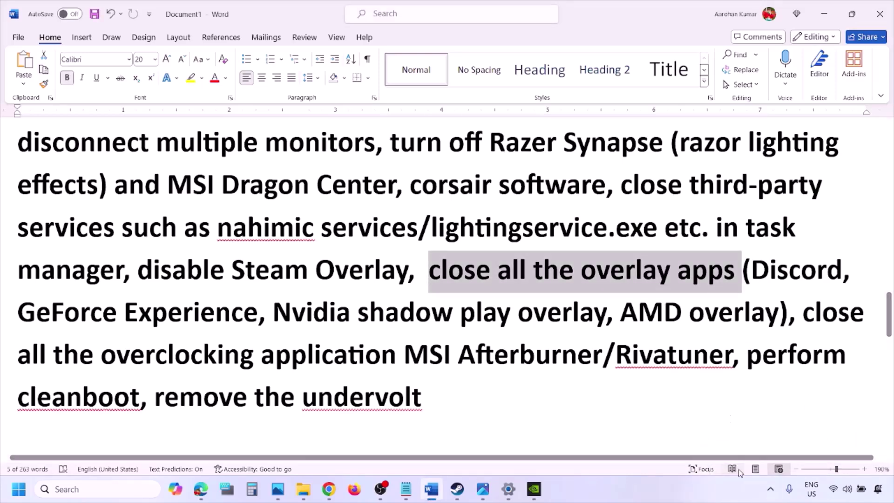
click(770, 489)
right_click(771, 436)
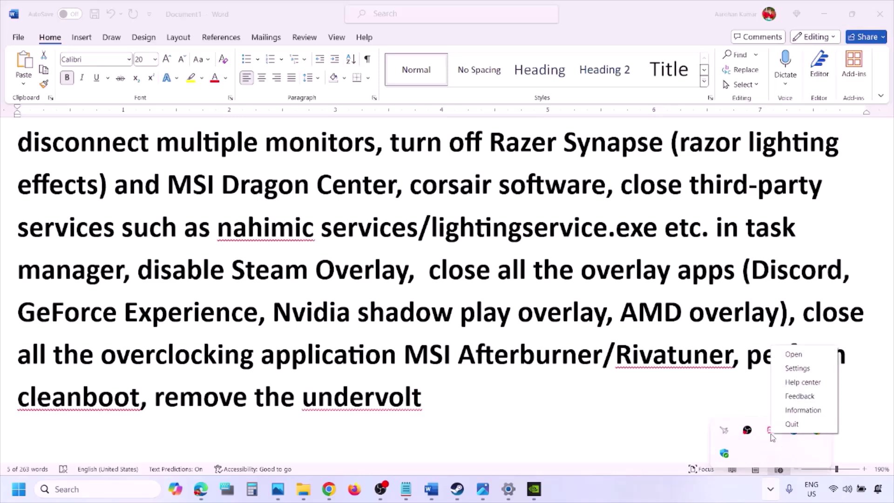
click(792, 424)
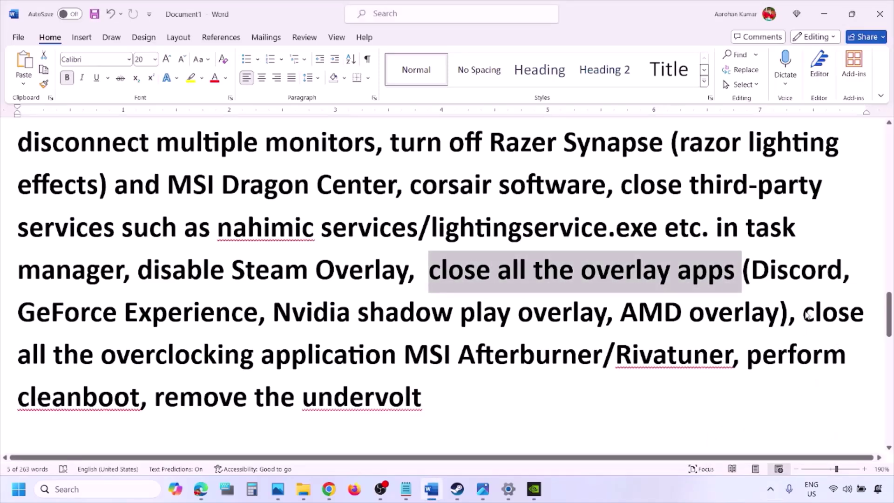
- Highlight the instruction to close all the overclocking applications, and close the running MSI Afterburner background app
drag(806, 315, 428, 356)
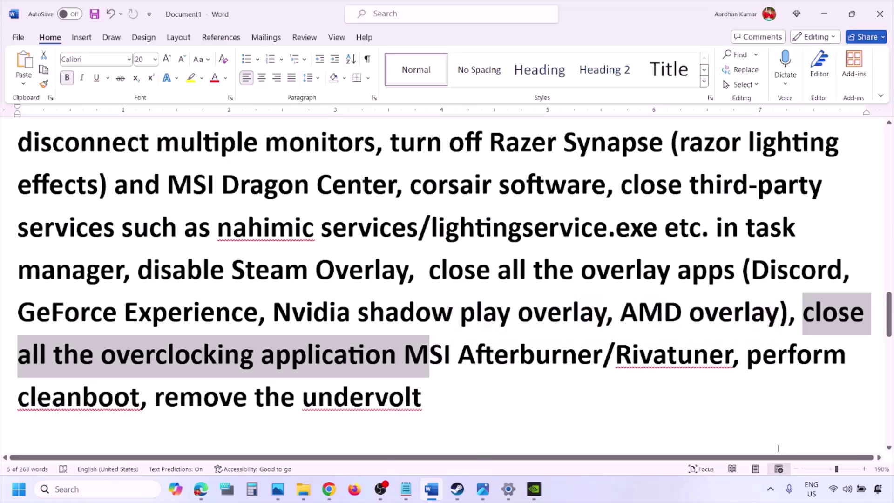
click(771, 490)
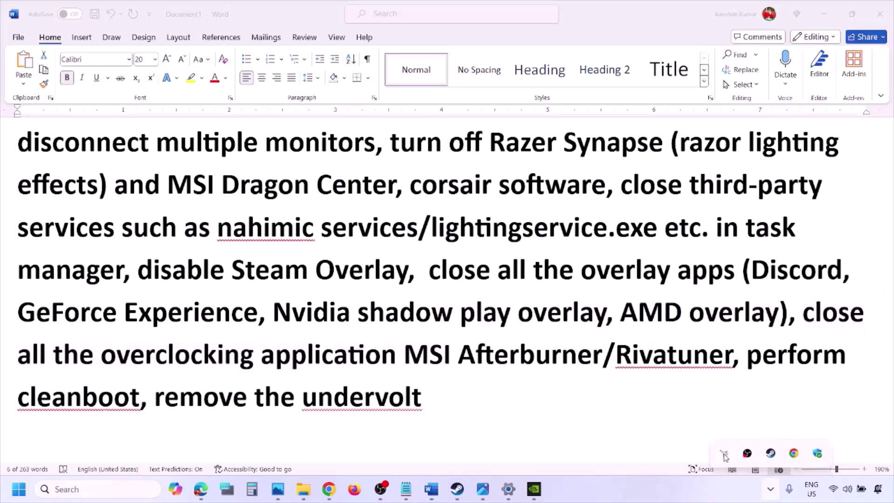
right_click(723, 458)
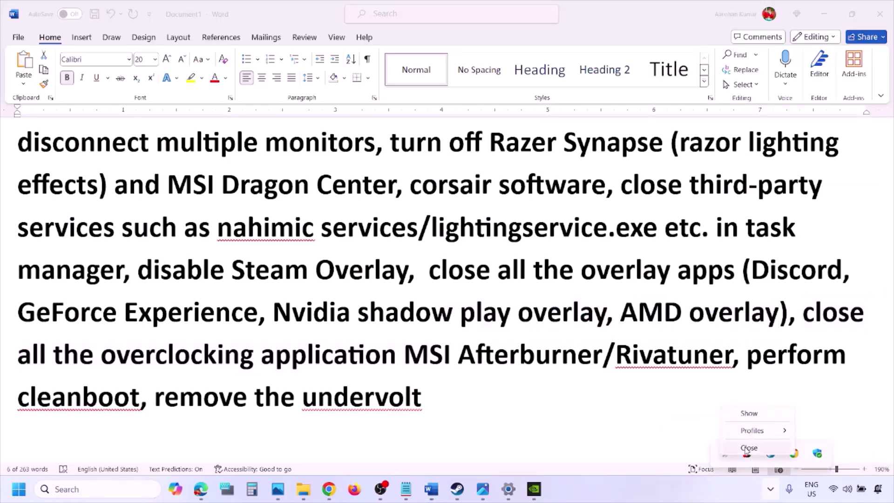
click(746, 449)
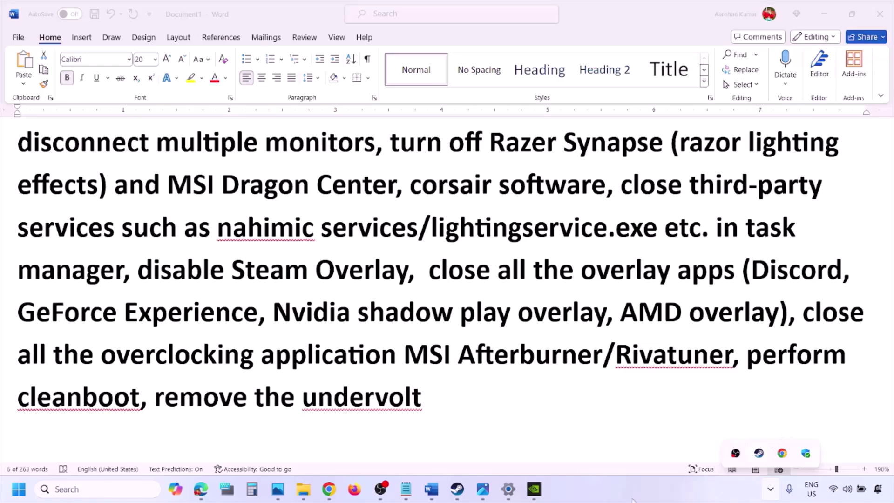
- Highlight the "perform cleanboot" instruction, search Windows for "system" and open System Configuration
drag(615, 354, 822, 355)
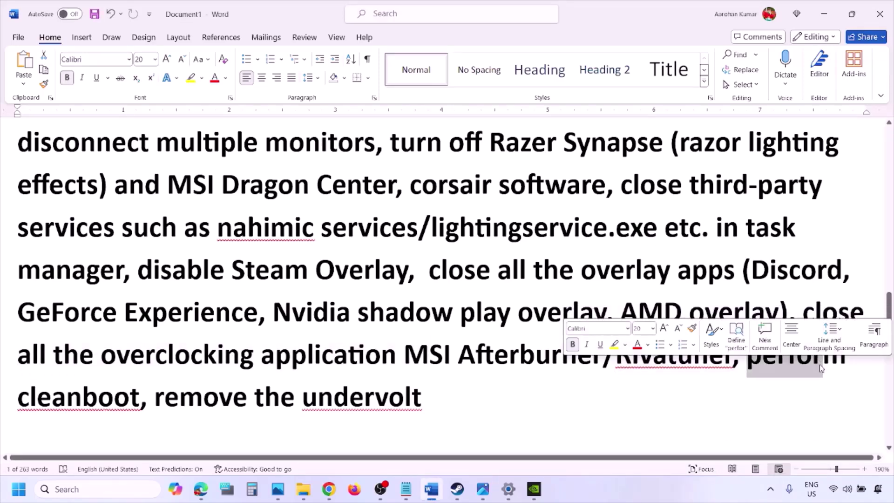
click(65, 487)
text(ystem)
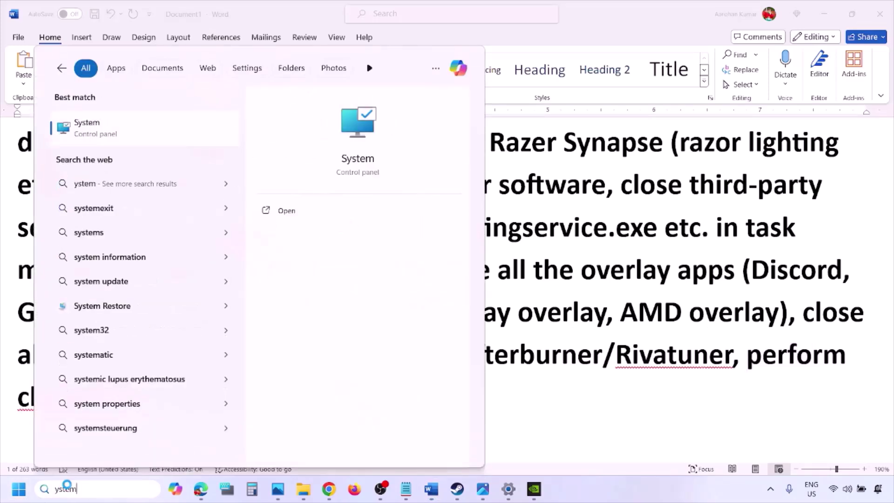
key(Home)
text(s)
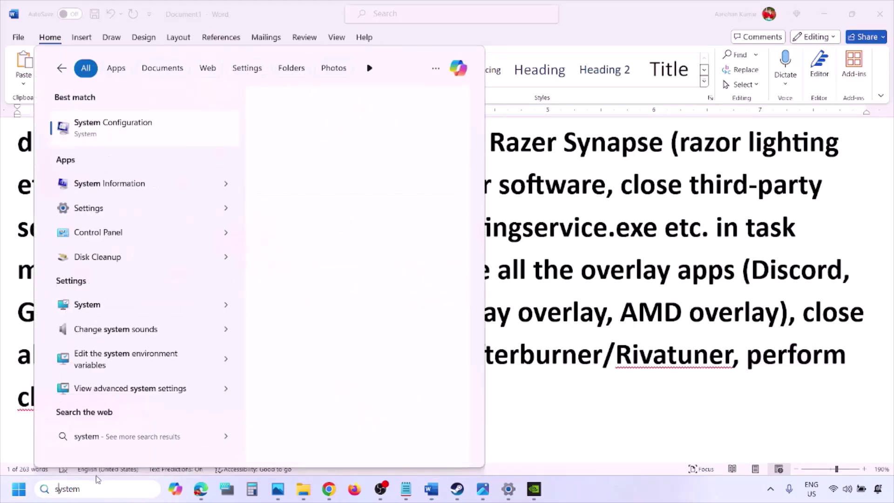
click(140, 131)
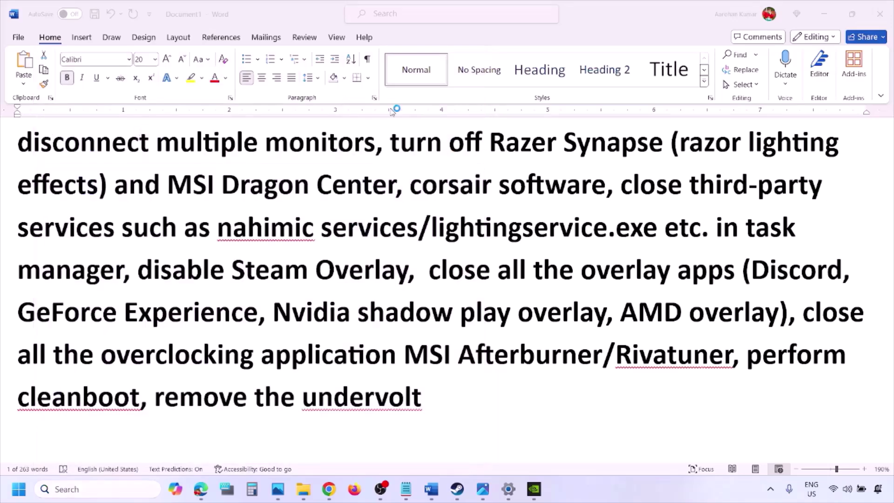
- Hide all Microsoft services in System Configuration's services list, and close the dialog with OK
click(367, 155)
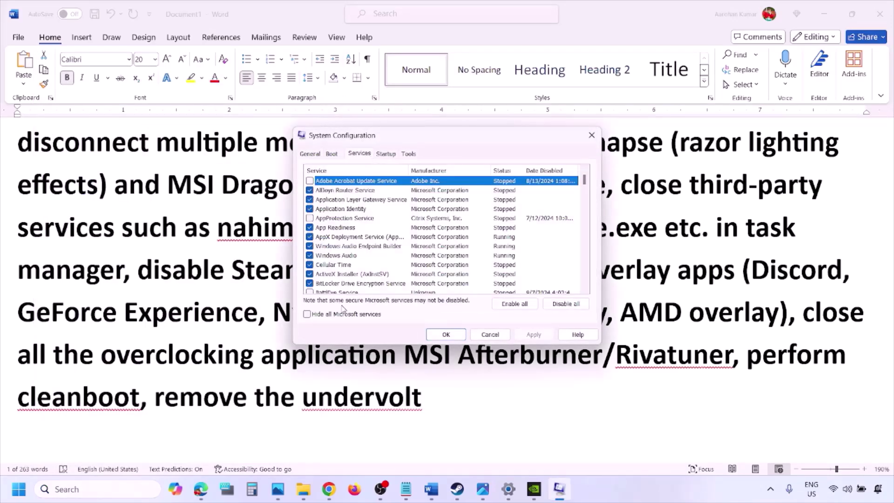
click(307, 315)
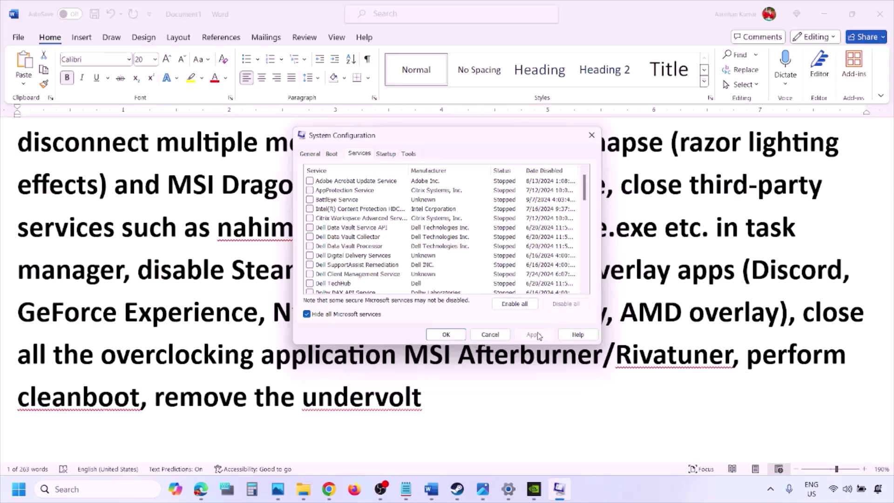
click(455, 332)
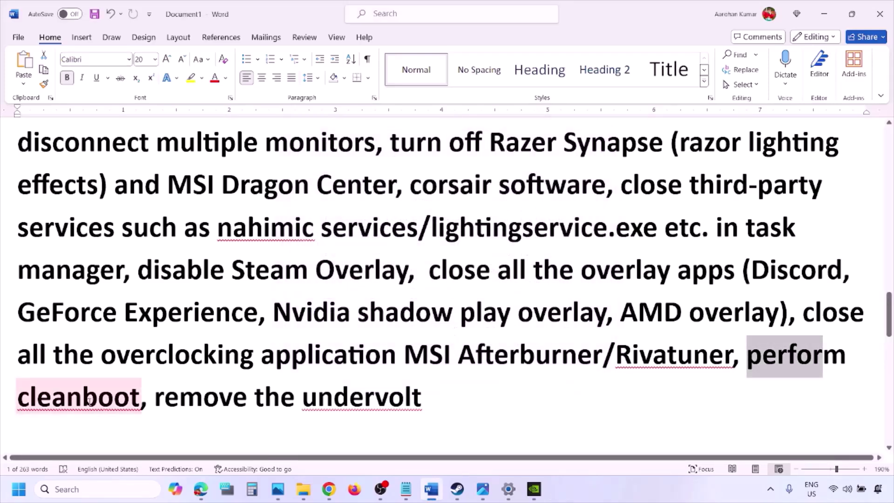
- Highlight the "remove the undervolt" instruction and the Step 10 heading about increasing the Virtual Memory in the Word document
drag(158, 399, 422, 398)
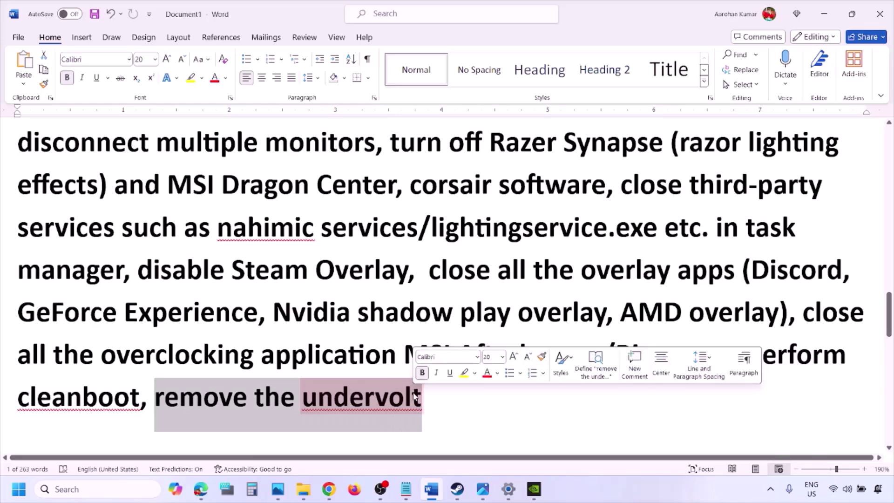
click(559, 397)
scroll(559, 396, down, 4)
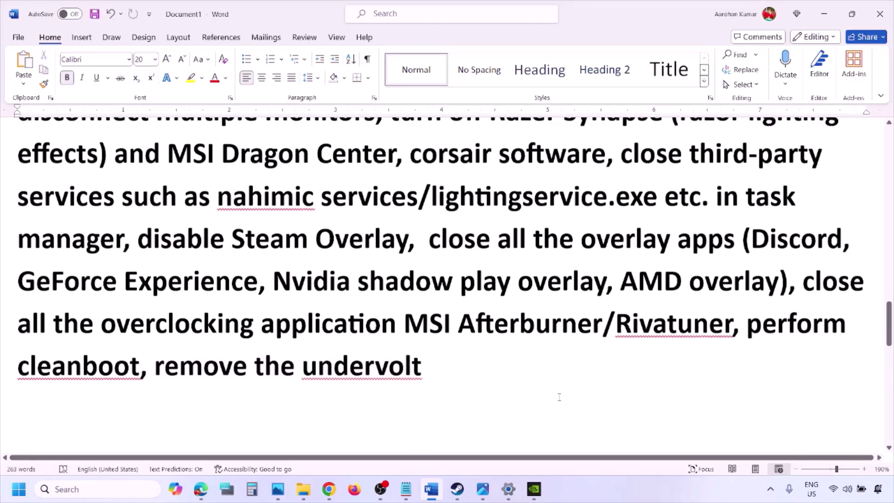
scroll(559, 397, down, 2)
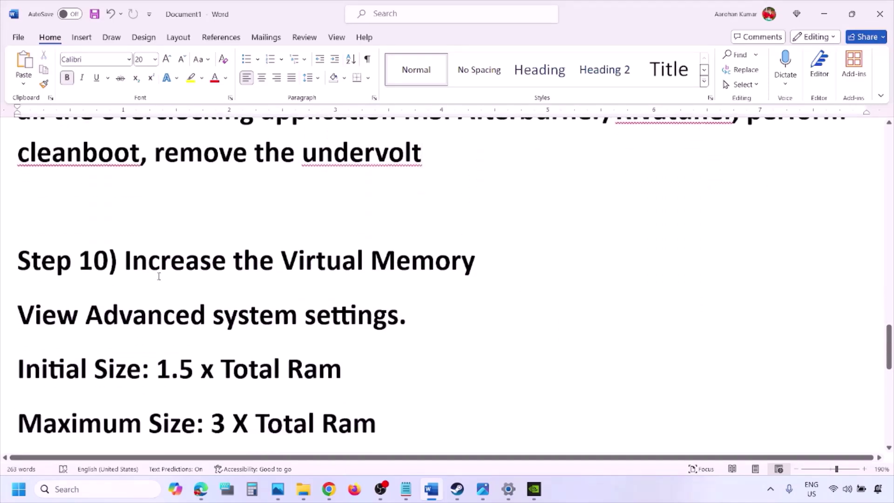
drag(151, 262, 475, 262)
click(594, 493)
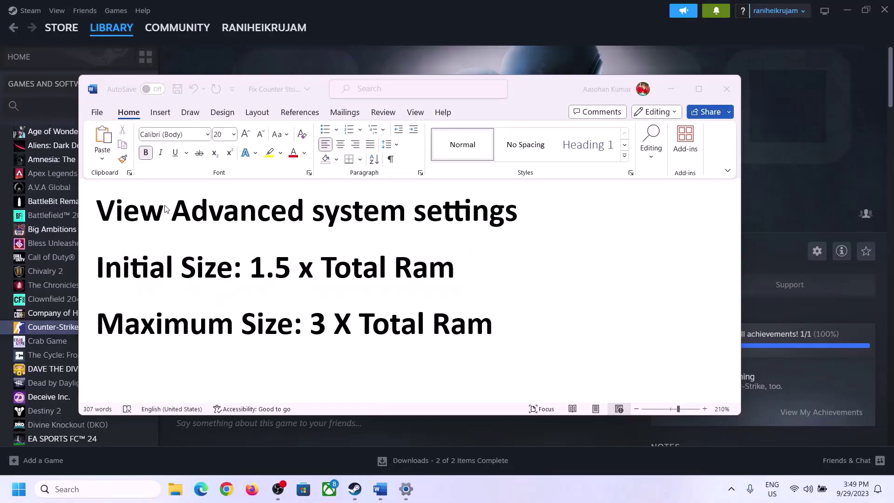
- Copy "View Advanced system settings" from the document, search Windows for it and open System Properties, moving the dialog clear of the desktop's edge
click(134, 216)
drag(105, 215, 502, 216)
key(ctrl+c)
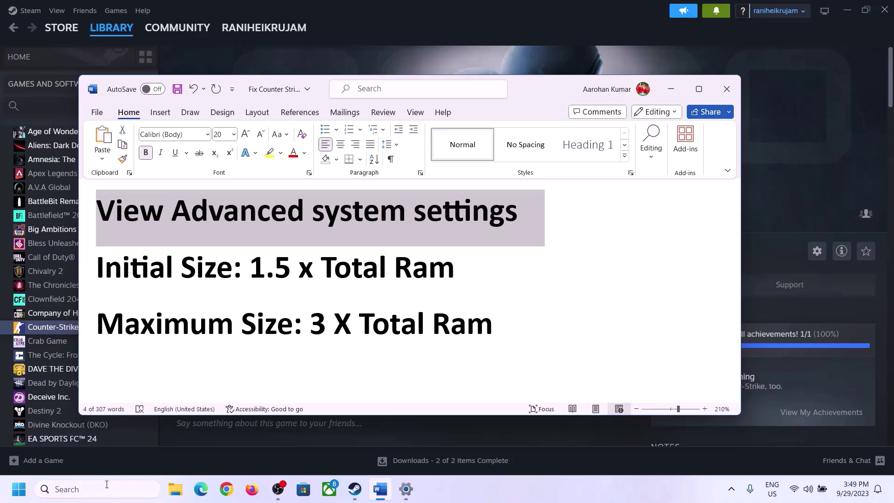
click(105, 488)
key(ctrl+v)
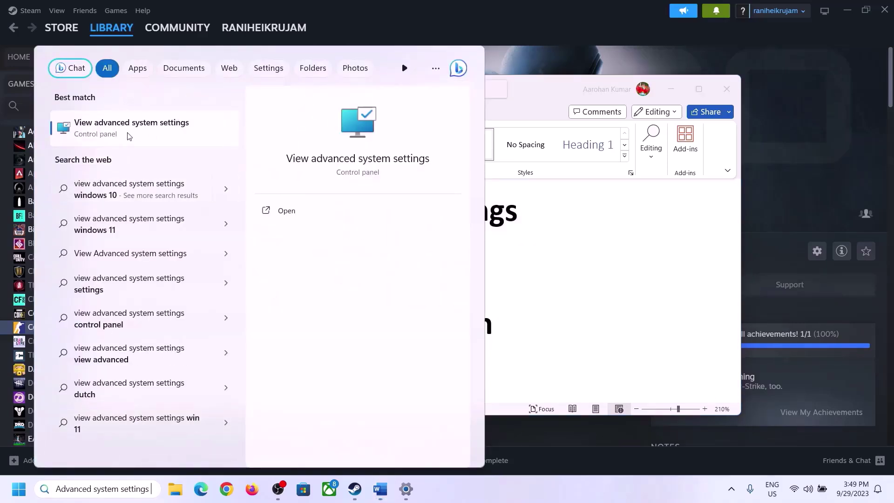
click(124, 135)
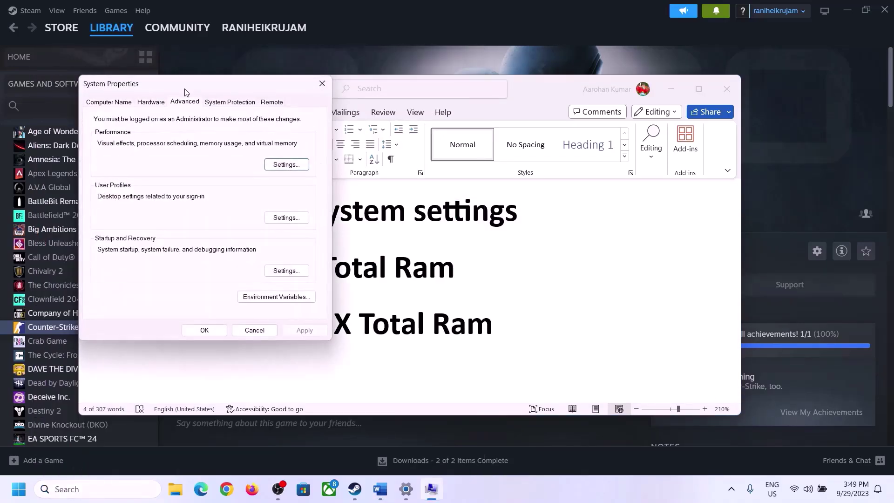
drag(186, 91, 400, 160)
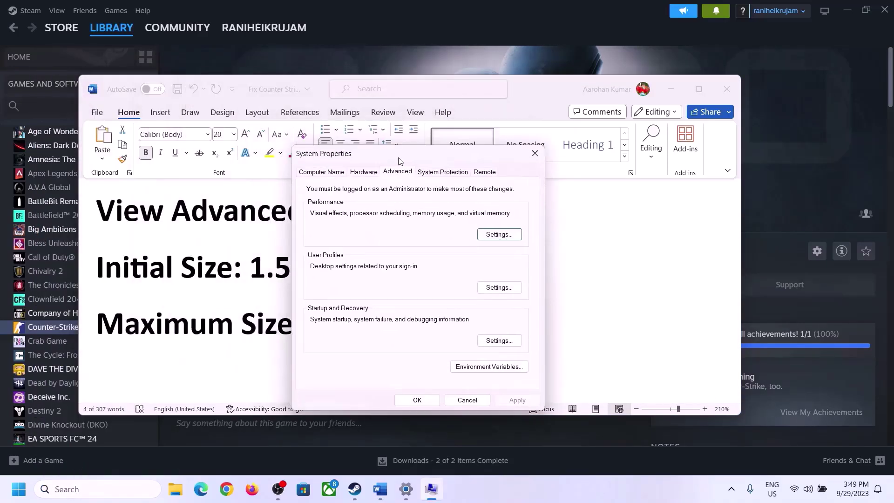
- Open the Virtual Memory settings, turn off automatic paging file management for all drives, and choose a custom size for drive C:
click(500, 237)
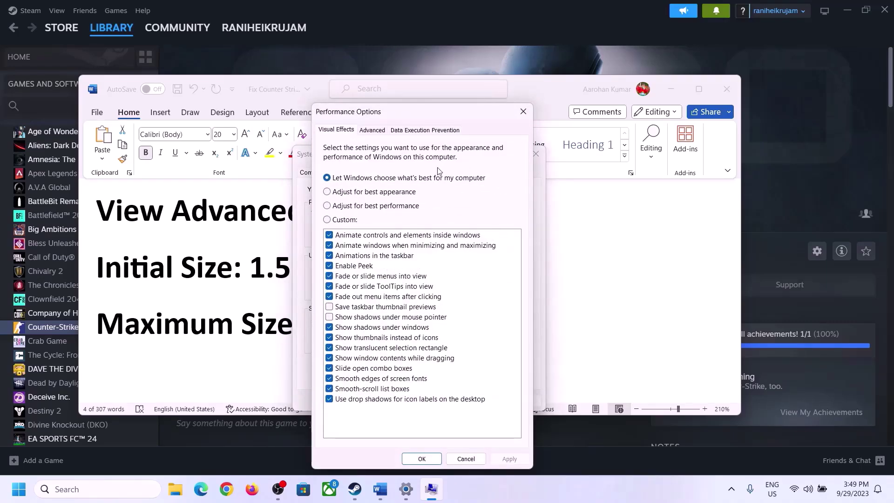
click(377, 131)
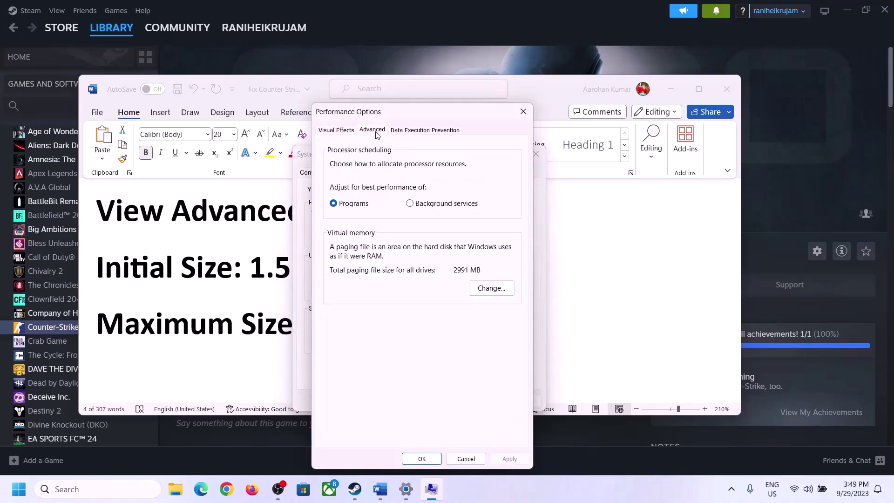
click(495, 289)
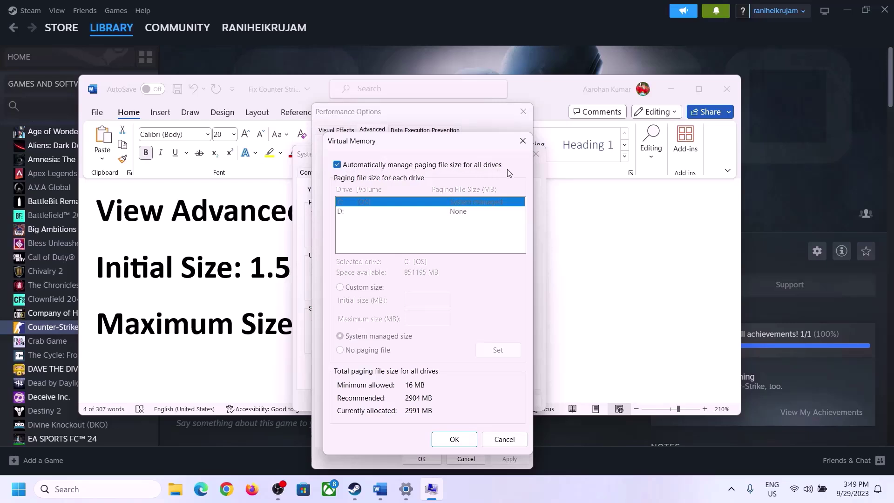
click(337, 165)
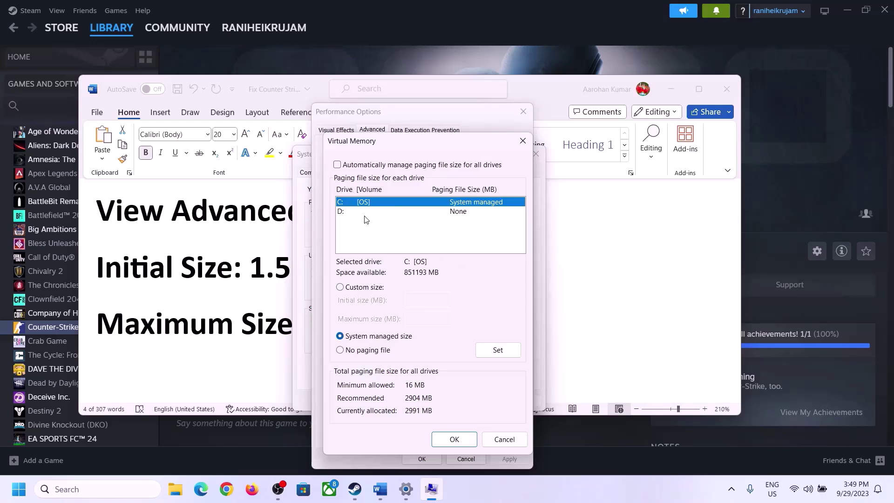
click(340, 287)
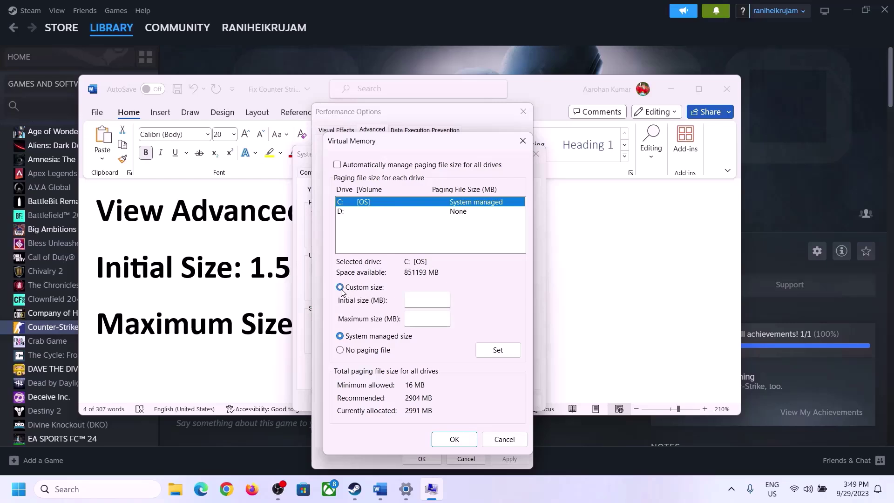
click(422, 301)
- Highlight the "1.5 x Total Ram" formula in the Word document, and highlight the installed RAM amount on the Settings About page
click(241, 278)
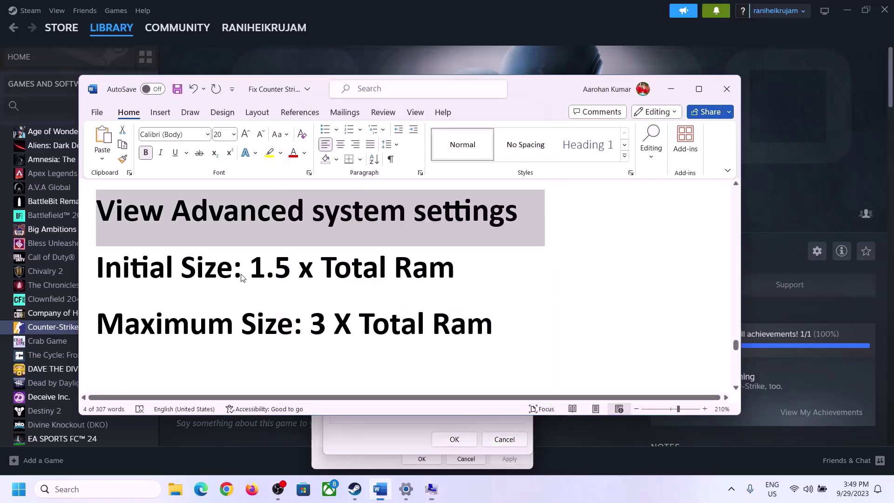
drag(256, 267, 414, 278)
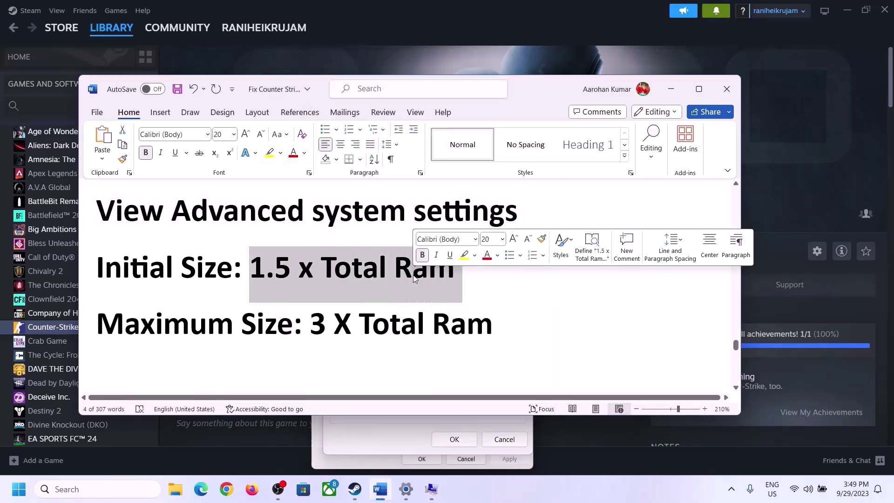
click(406, 490)
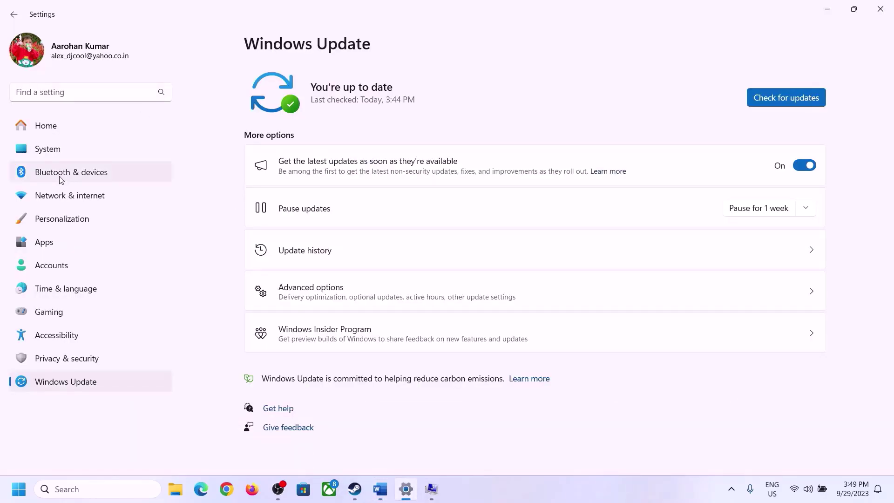
click(41, 153)
scroll(294, 326, down, 7)
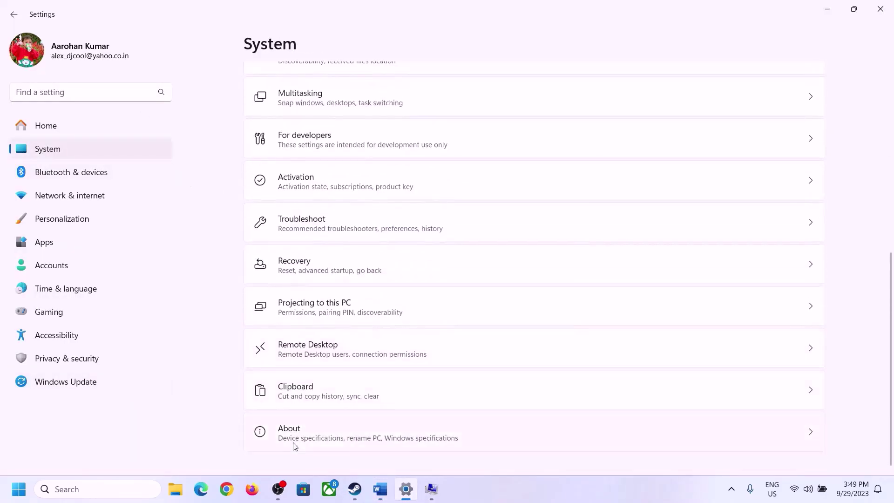
click(294, 438)
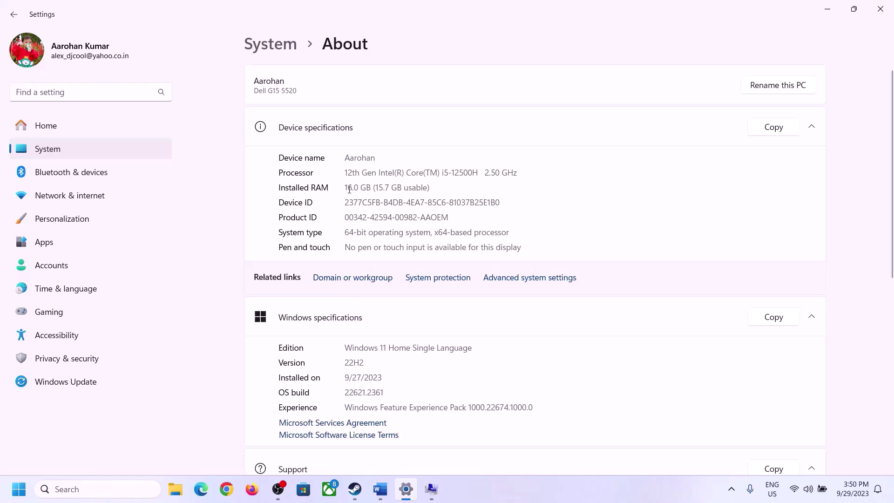
drag(353, 187, 340, 187)
click(352, 186)
drag(352, 188, 348, 183)
- Run calc to open Calculator, place it beside the Virtual Memory dialog, and bring up the document's size formulas next to it
click(431, 488)
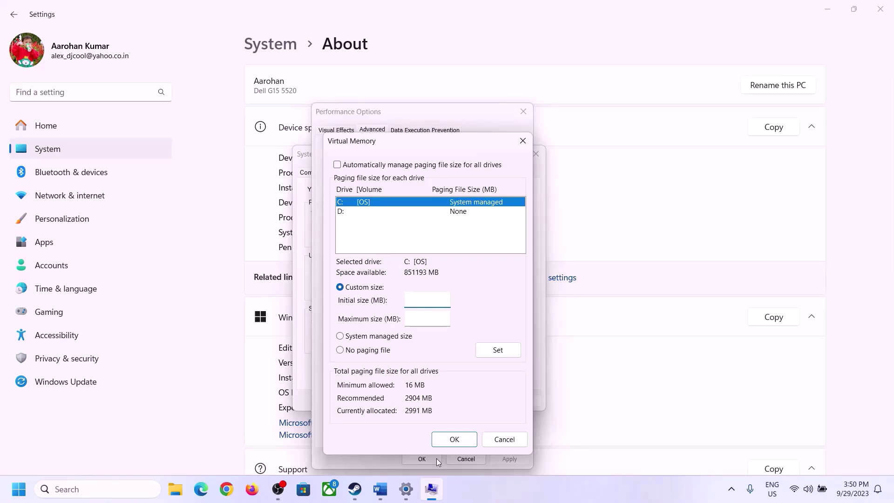
mouse_move(406, 488)
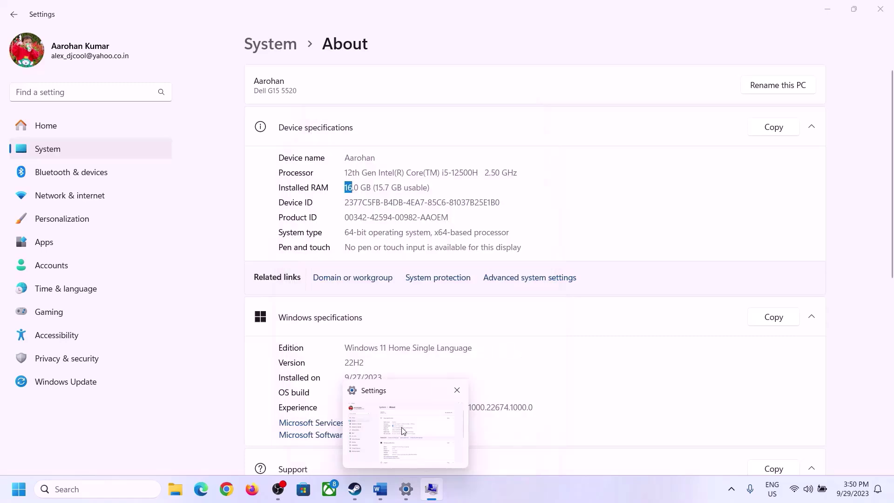
key(super+r)
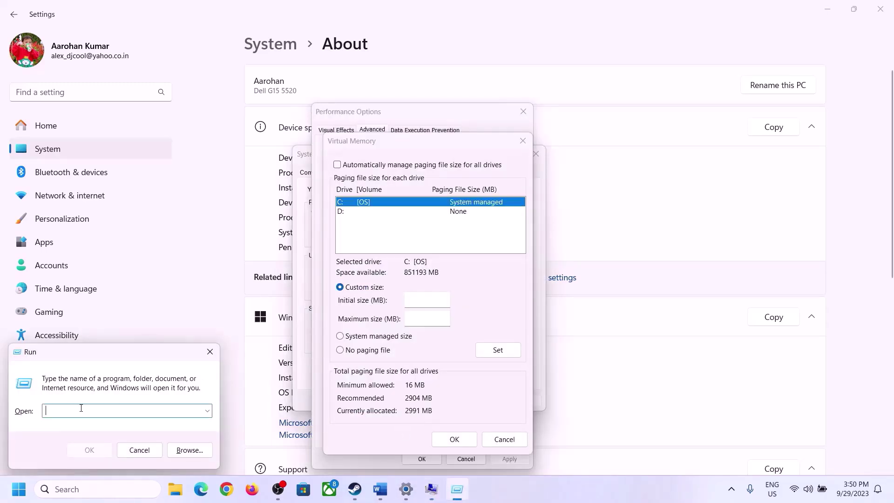
text(calc)
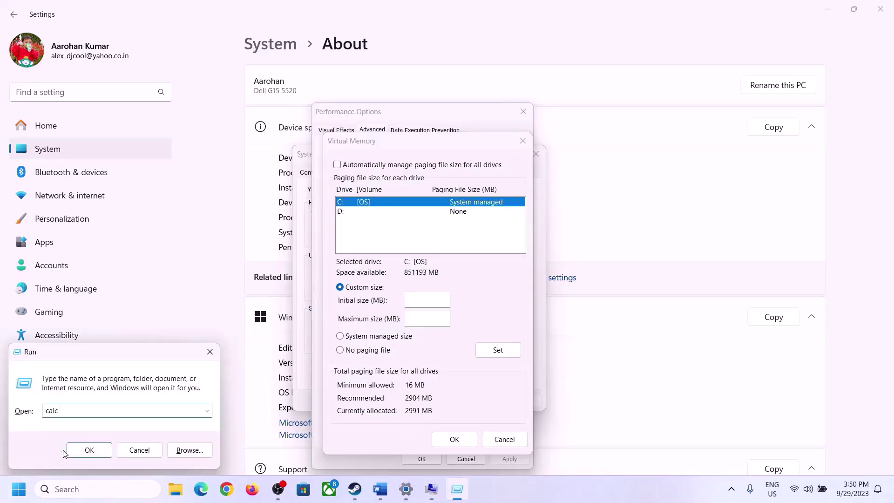
click(89, 450)
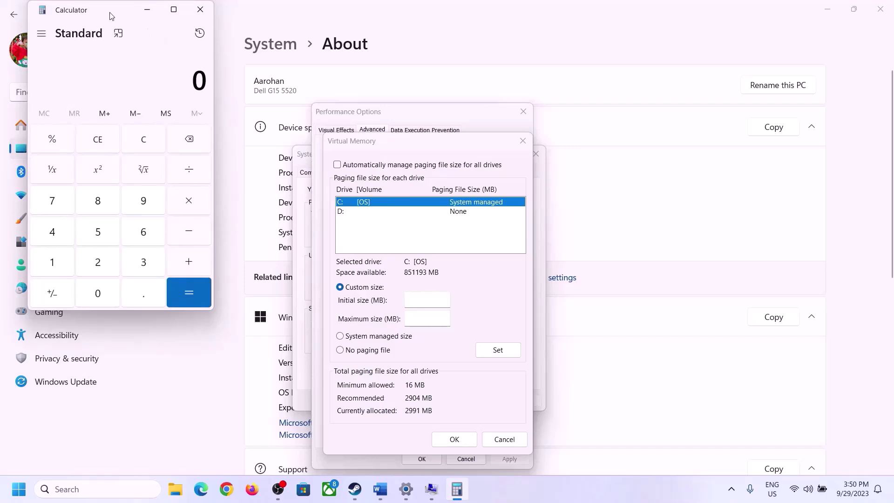
drag(112, 16, 652, 153)
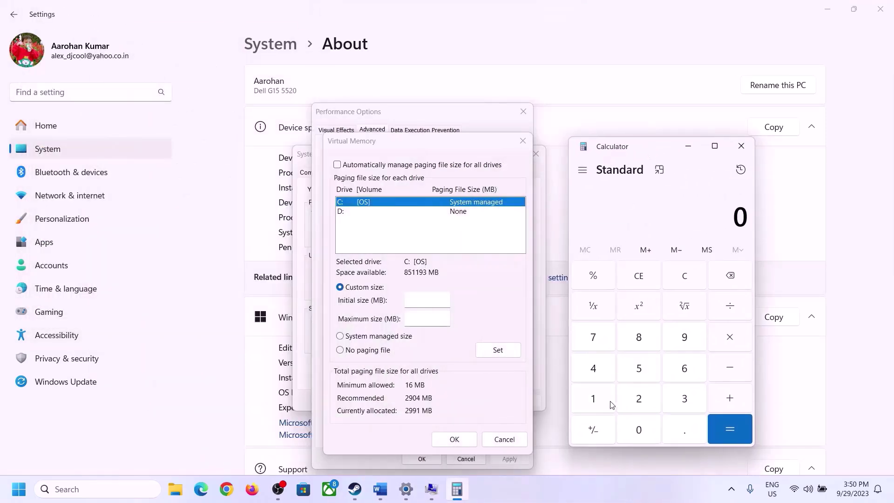
click(380, 498)
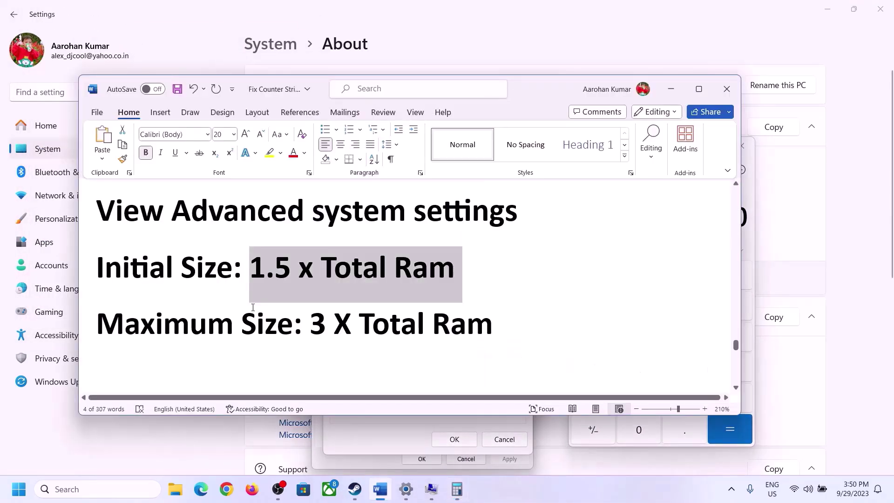
click(457, 488)
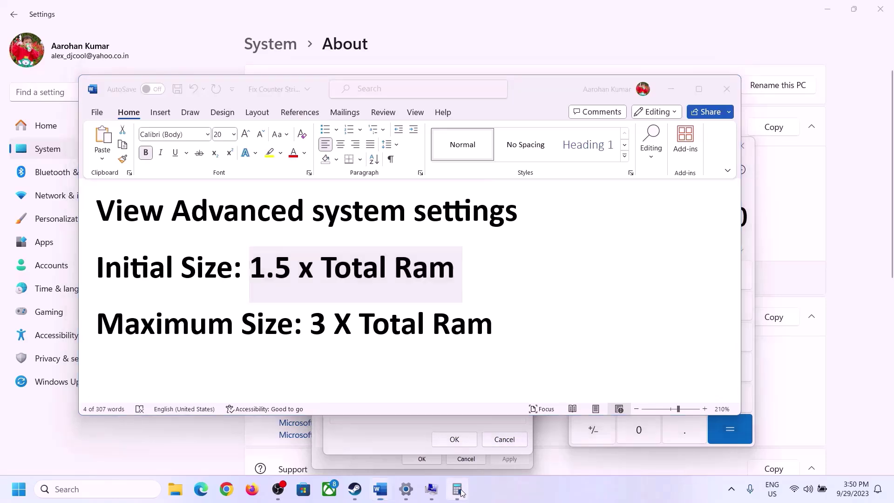
click(594, 399)
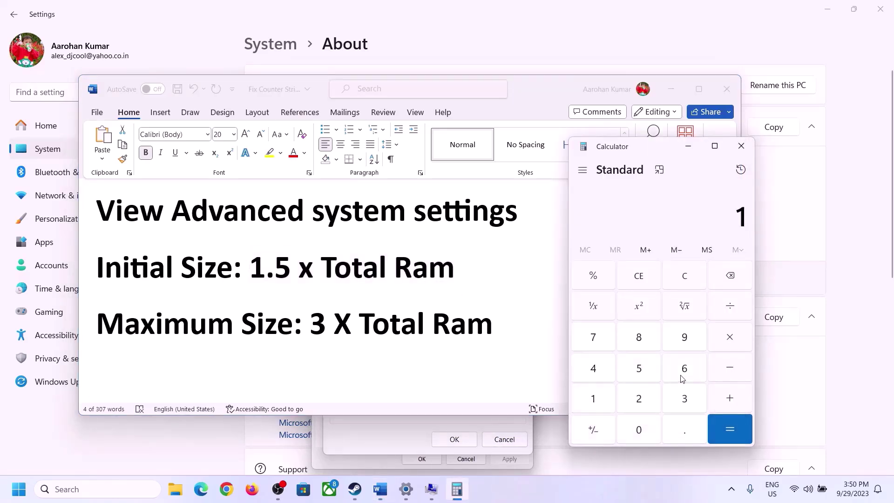
click(680, 374)
click(681, 283)
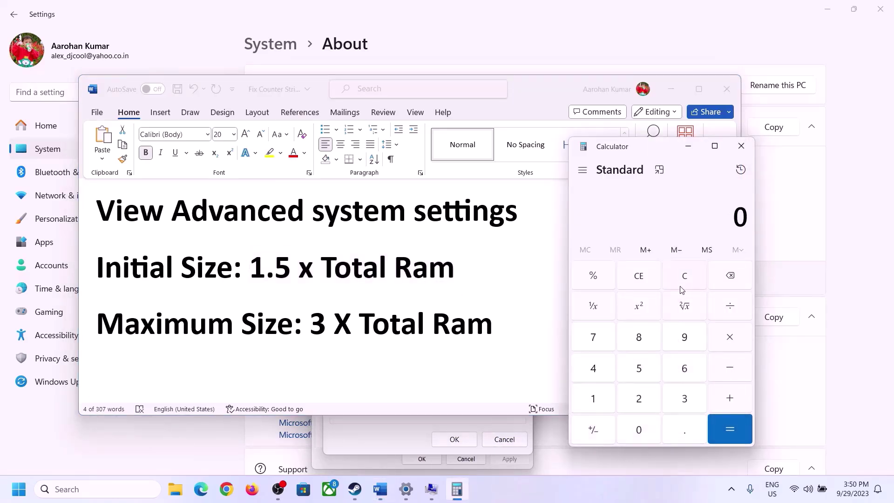
- Convert the installed RAM to megabytes in Calculator by multiplying 16 by 1024
click(599, 399)
click(670, 374)
click(729, 344)
click(596, 401)
click(646, 438)
click(642, 404)
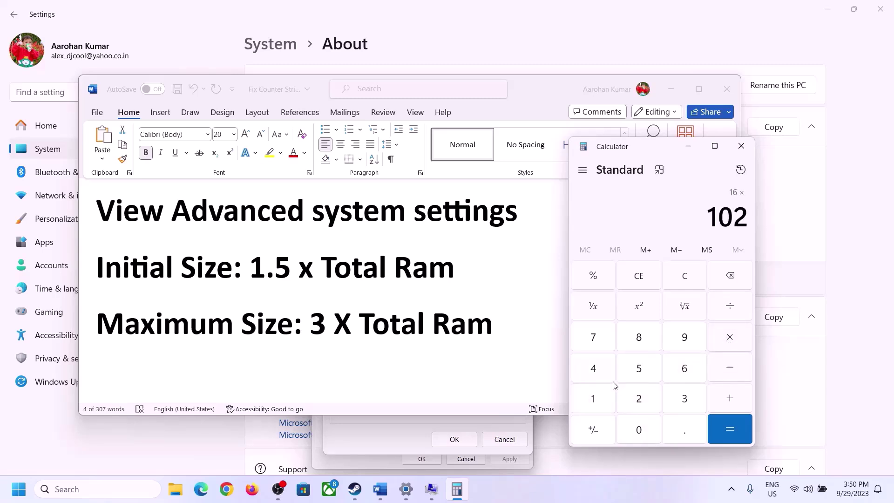
click(601, 376)
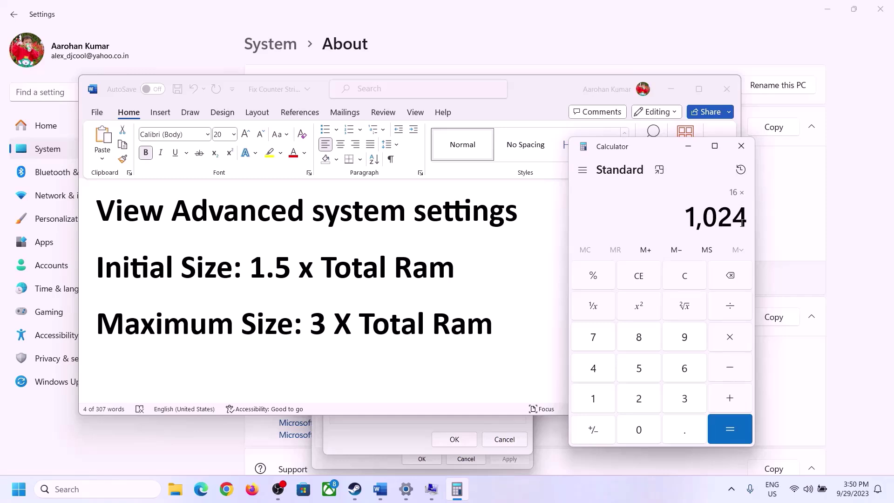
click(719, 419)
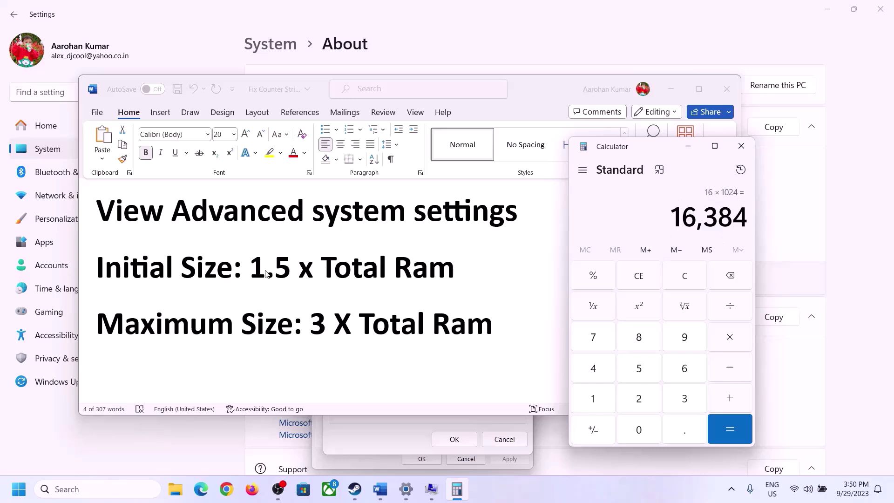
- Multiply the RAM total in megabytes by 1.5 to work out the initial paging file size
click(732, 342)
click(602, 400)
click(681, 431)
click(649, 376)
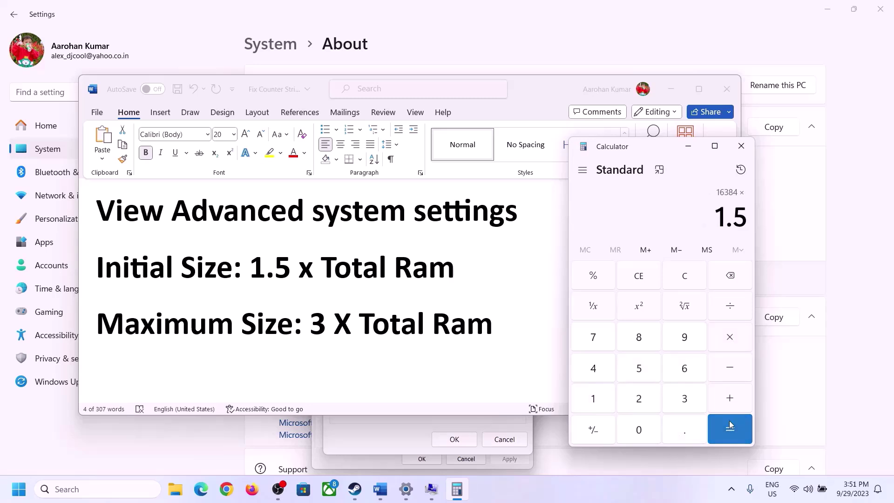
click(727, 424)
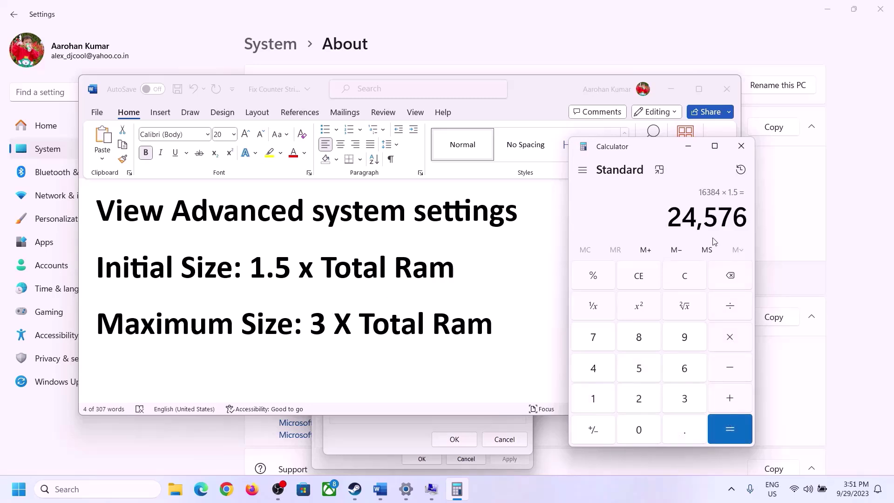
- Set drive C:'s initial paging file size to 24576 MB, and return to the size formulas in the Word document
click(394, 438)
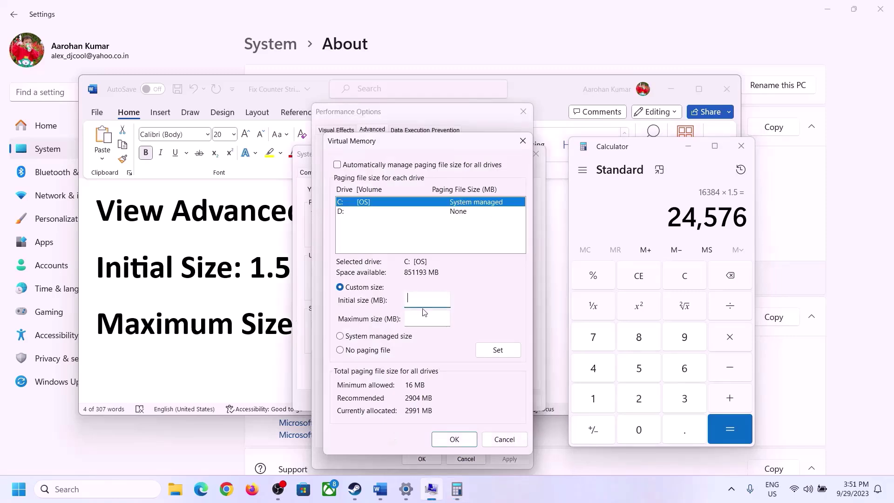
text(24576)
click(255, 328)
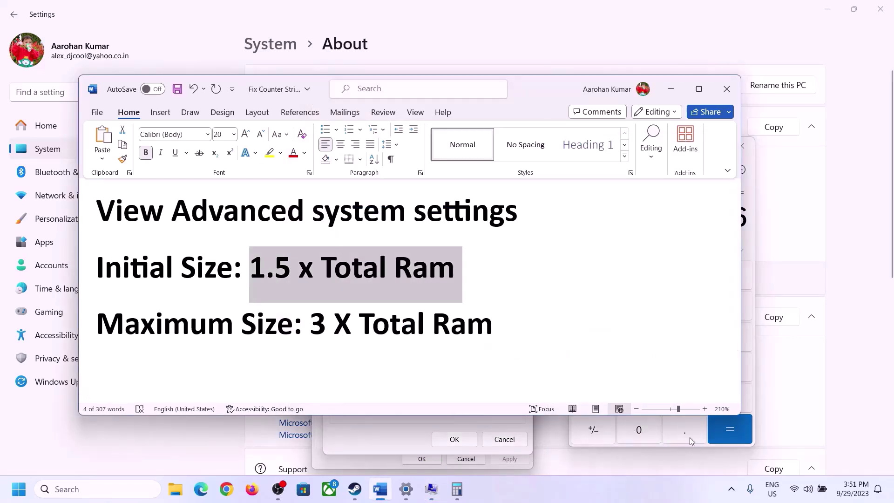
- Clear Calculator, bring up the installed RAM in the system specifications, and convert it to megabytes by multiplying 16 by 1024
click(750, 241)
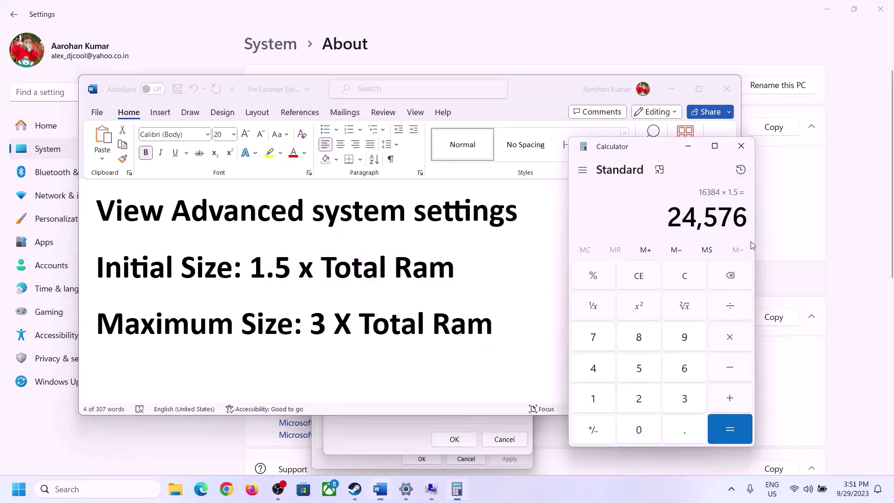
click(692, 277)
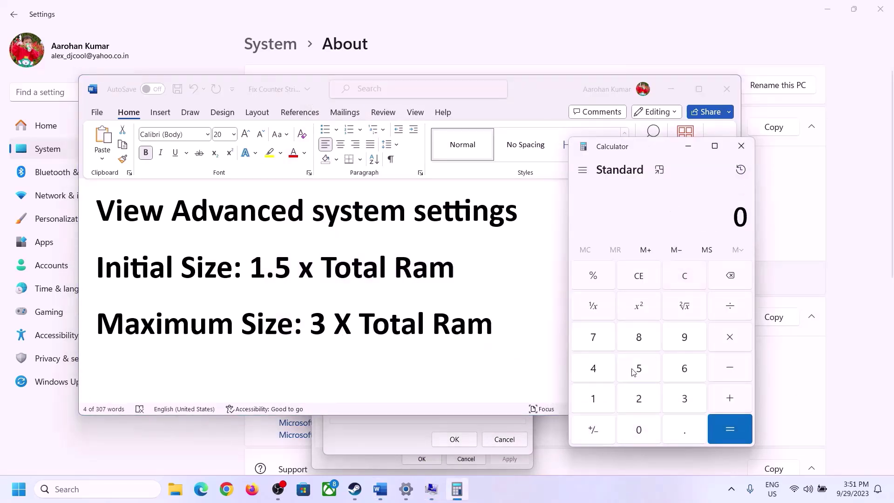
click(406, 494)
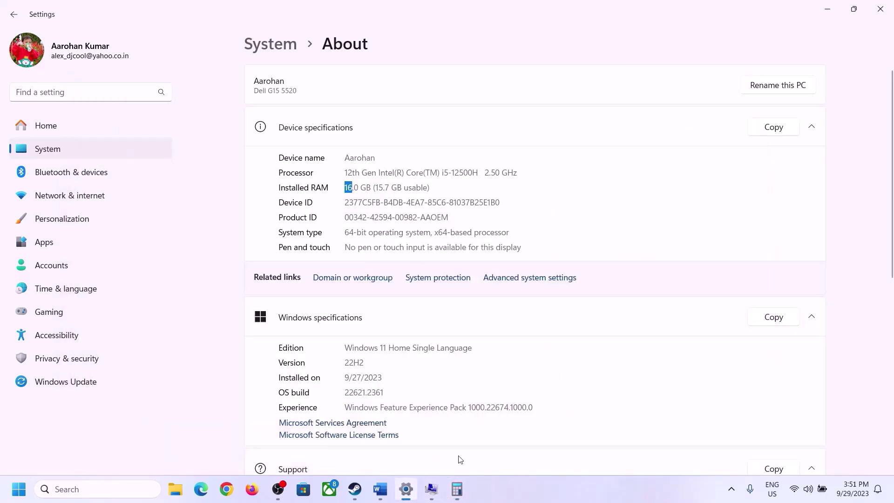
click(457, 488)
click(602, 396)
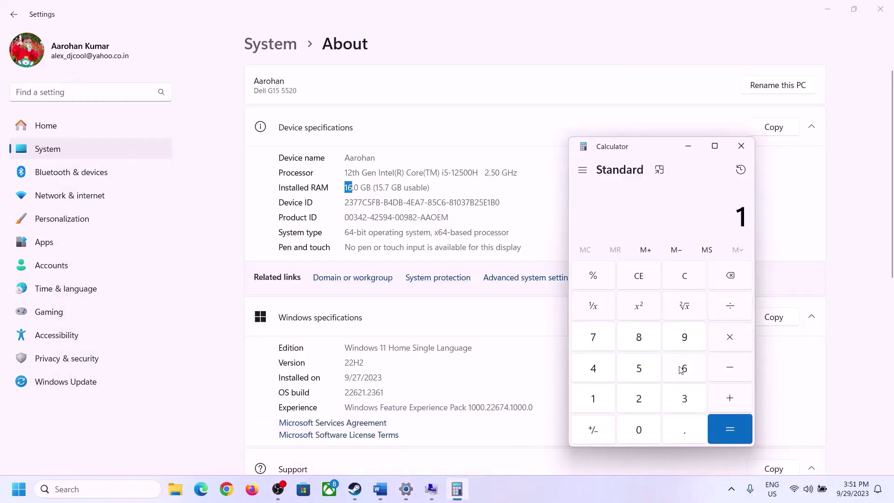
click(681, 369)
click(722, 338)
click(599, 393)
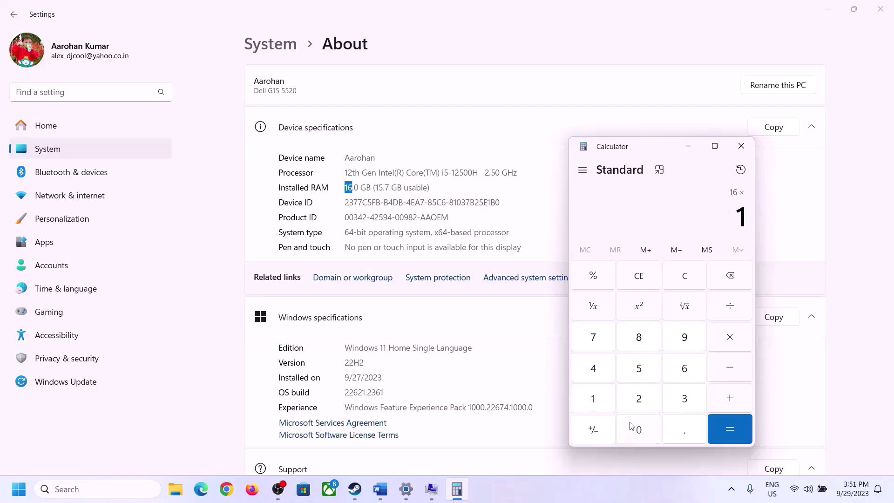
click(631, 426)
click(626, 394)
click(595, 369)
click(718, 436)
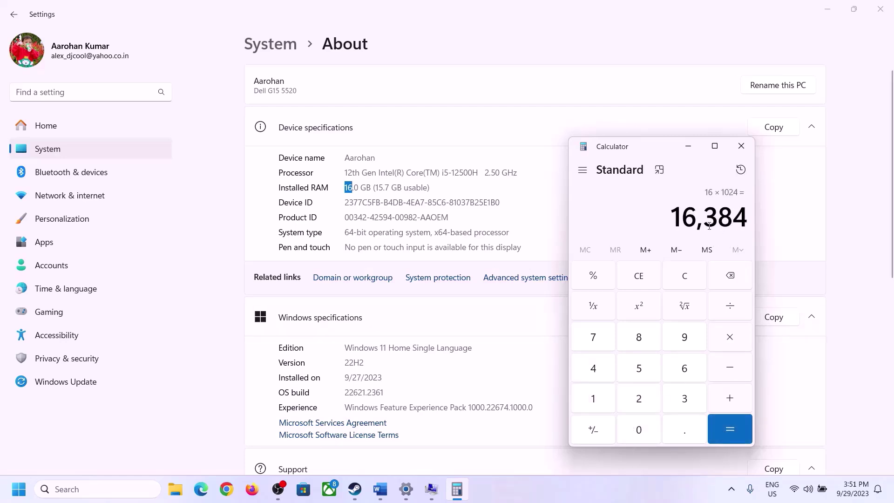
- Consult the document's maximum size formula and multiply the RAM total in megabytes by 3 in Calculator
click(380, 488)
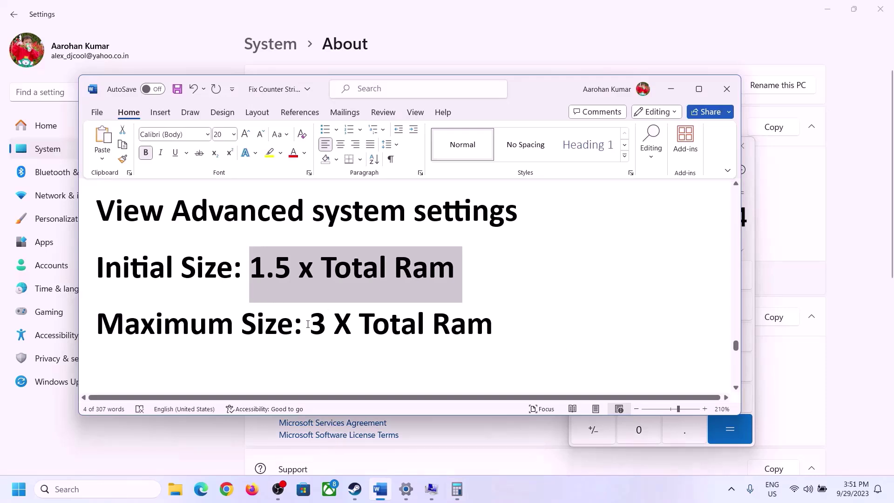
click(456, 489)
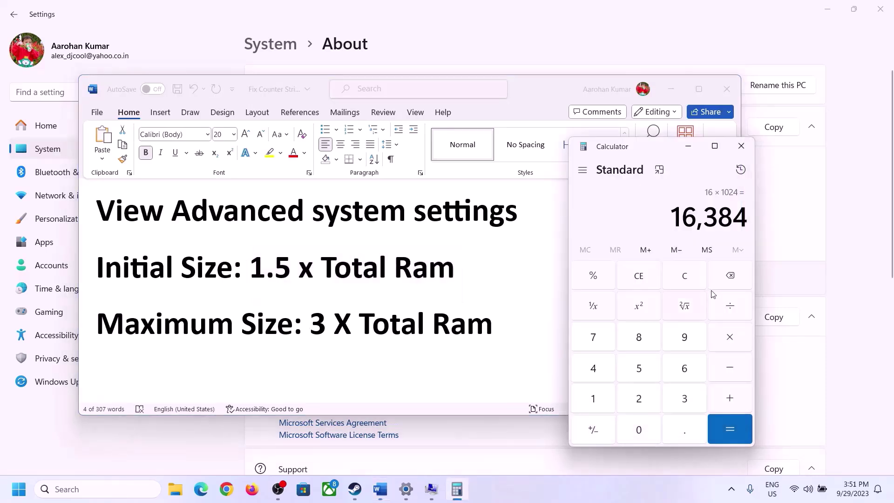
click(730, 342)
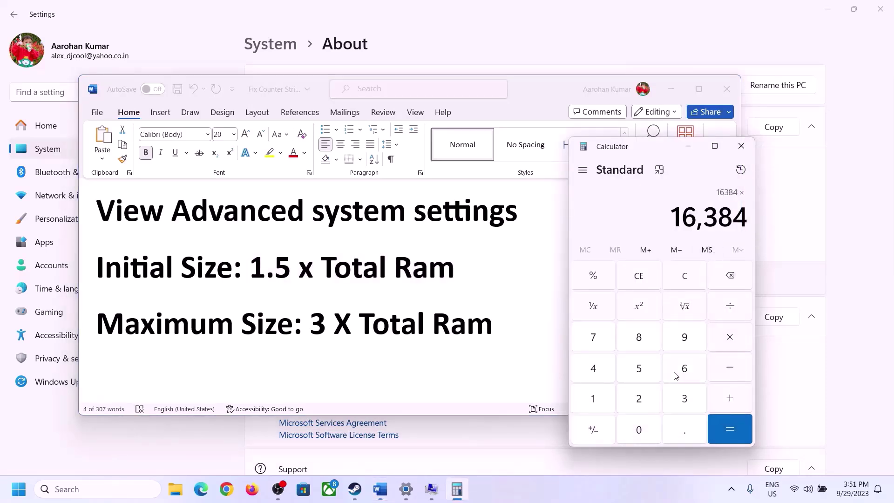
click(673, 400)
click(737, 428)
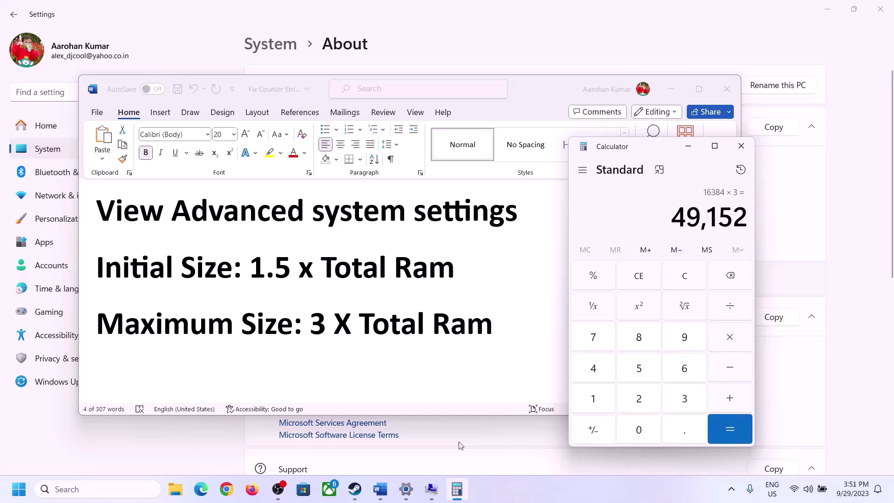
- Set drive C:'s maximum paging file size to 49152 MB, apply the custom size and confirm the Virtual Memory changes
click(432, 488)
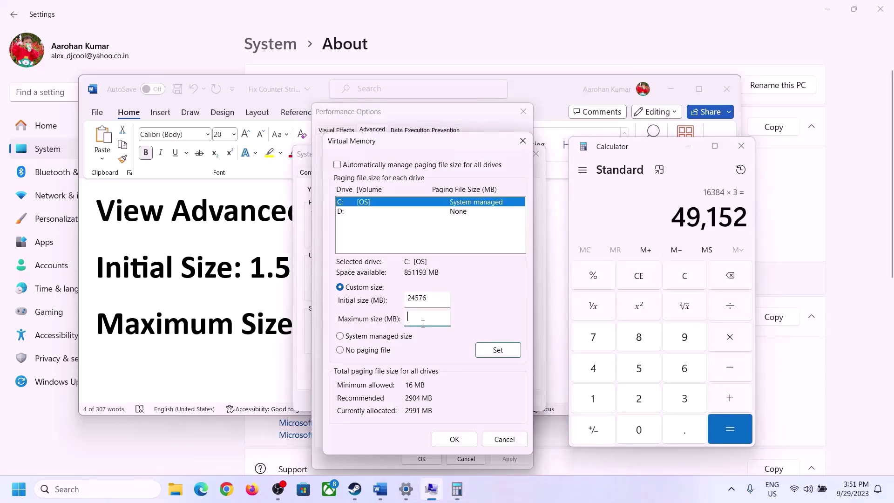
text(49)
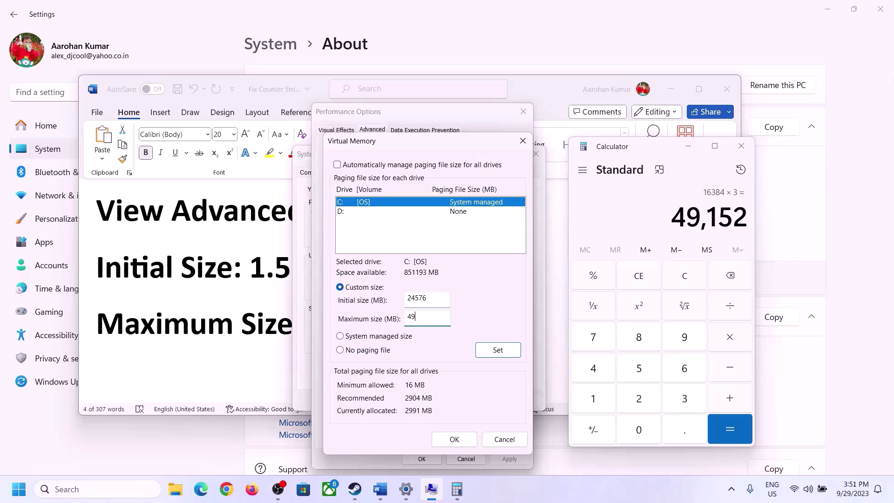
text(152)
click(497, 352)
click(457, 439)
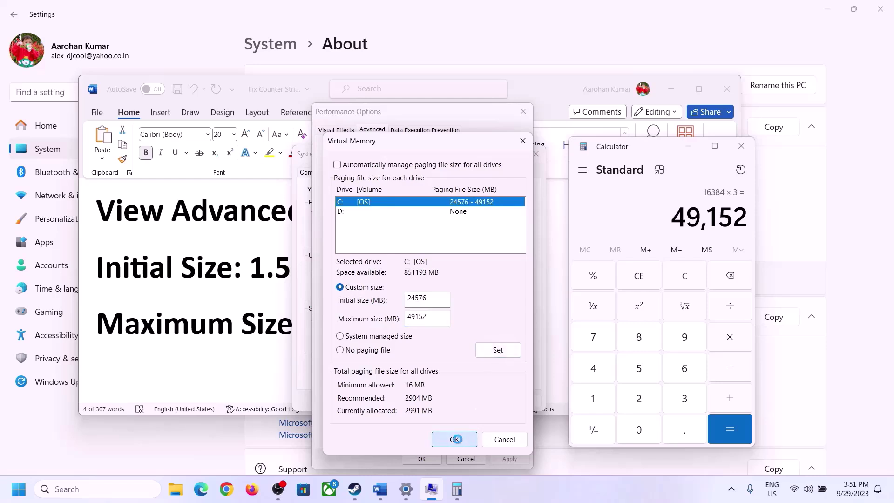
click(554, 287)
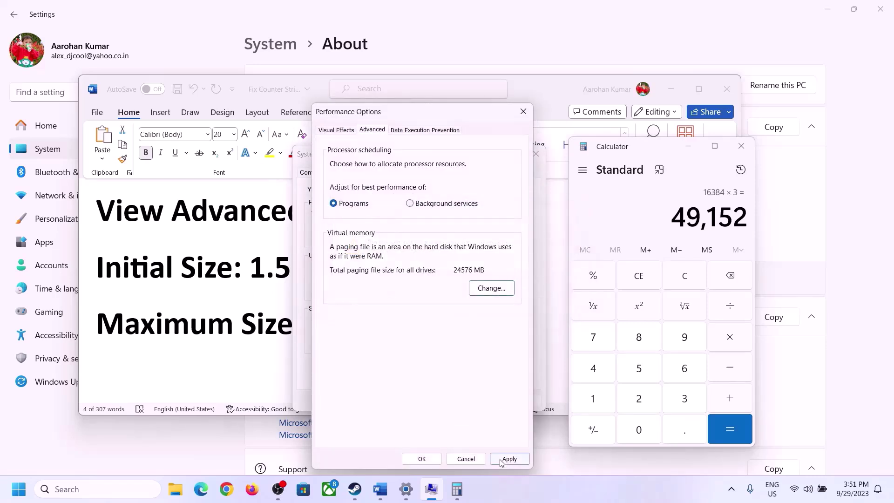
- Accept and close Performance Options and System Properties, and dismiss the restart request without restarting
click(422, 459)
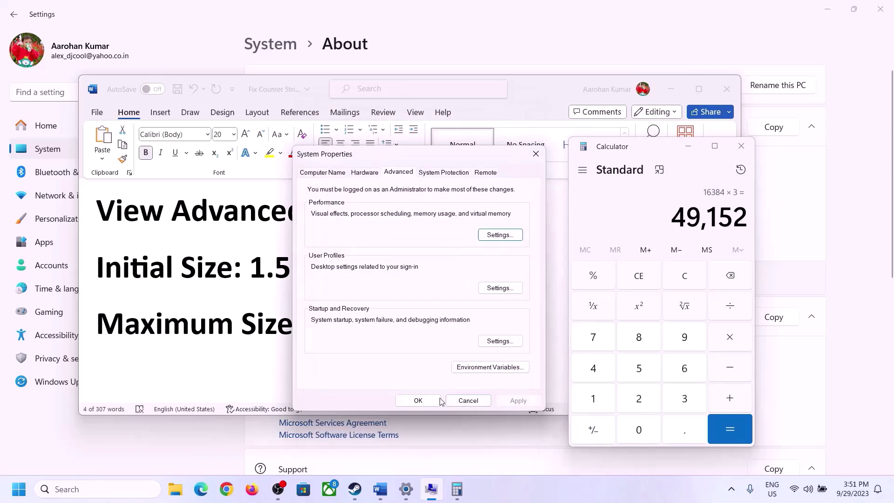
click(423, 399)
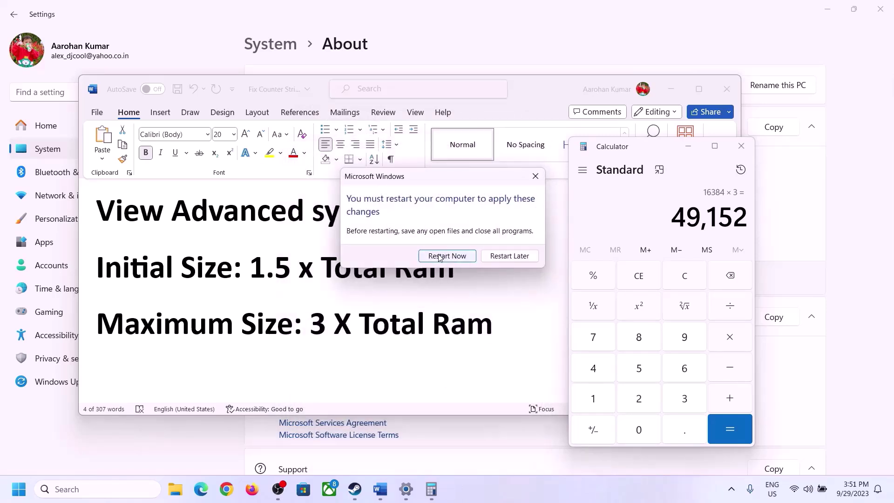
click(533, 178)
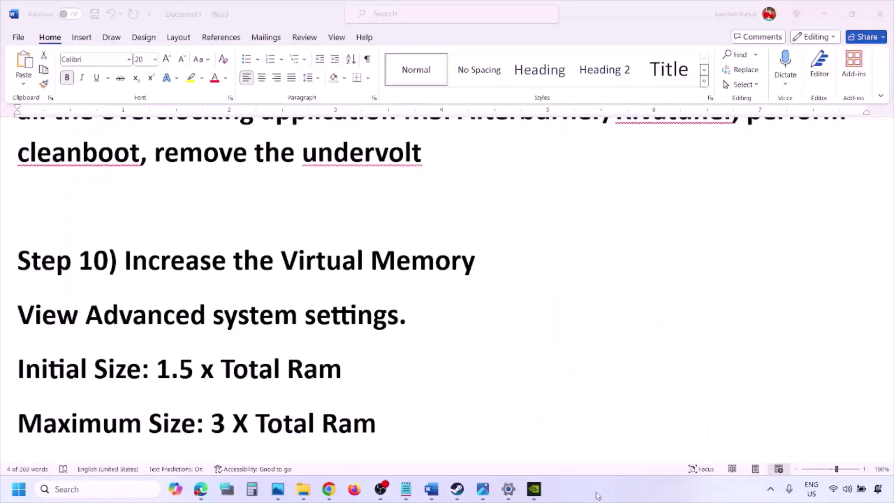
- Go to Step 11 in the Word document and highlight its "Update BIOS" instruction for reading
scroll(307, 334, down, 5)
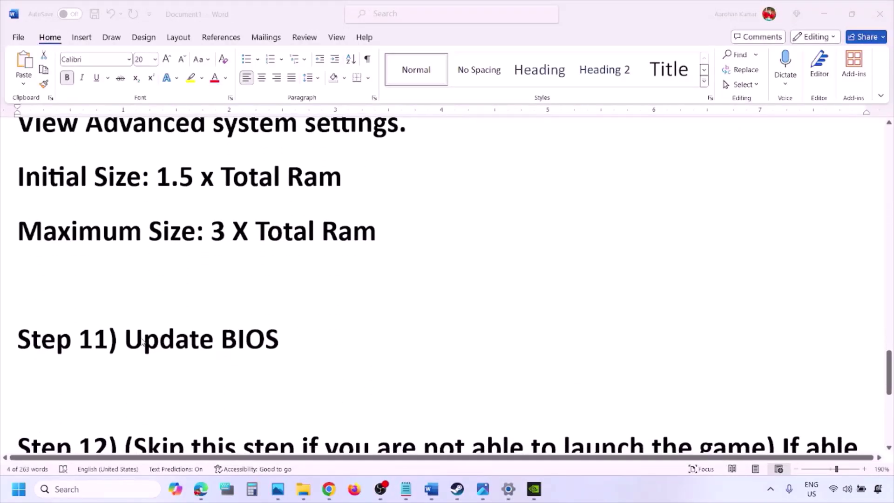
click(143, 341)
drag(125, 340, 301, 339)
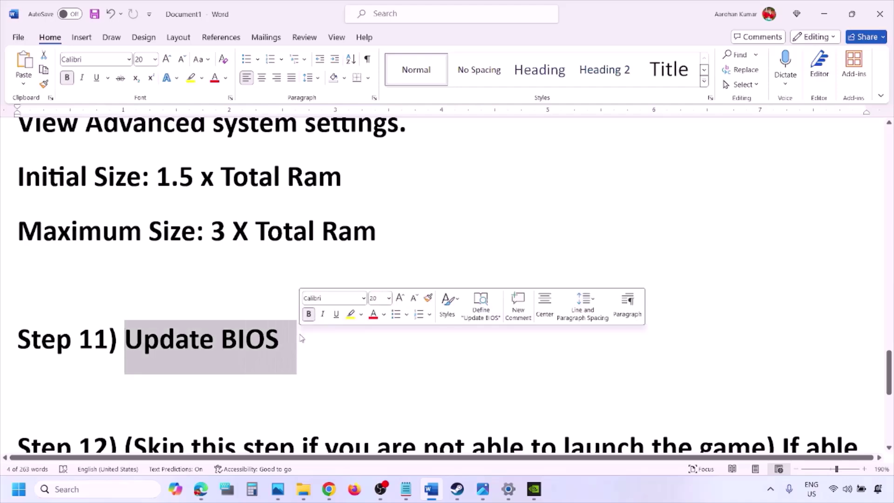
click(301, 338)
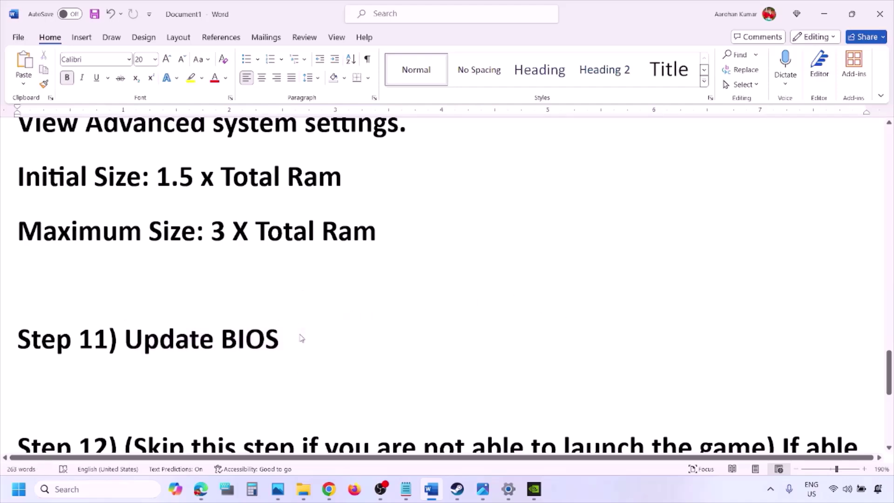